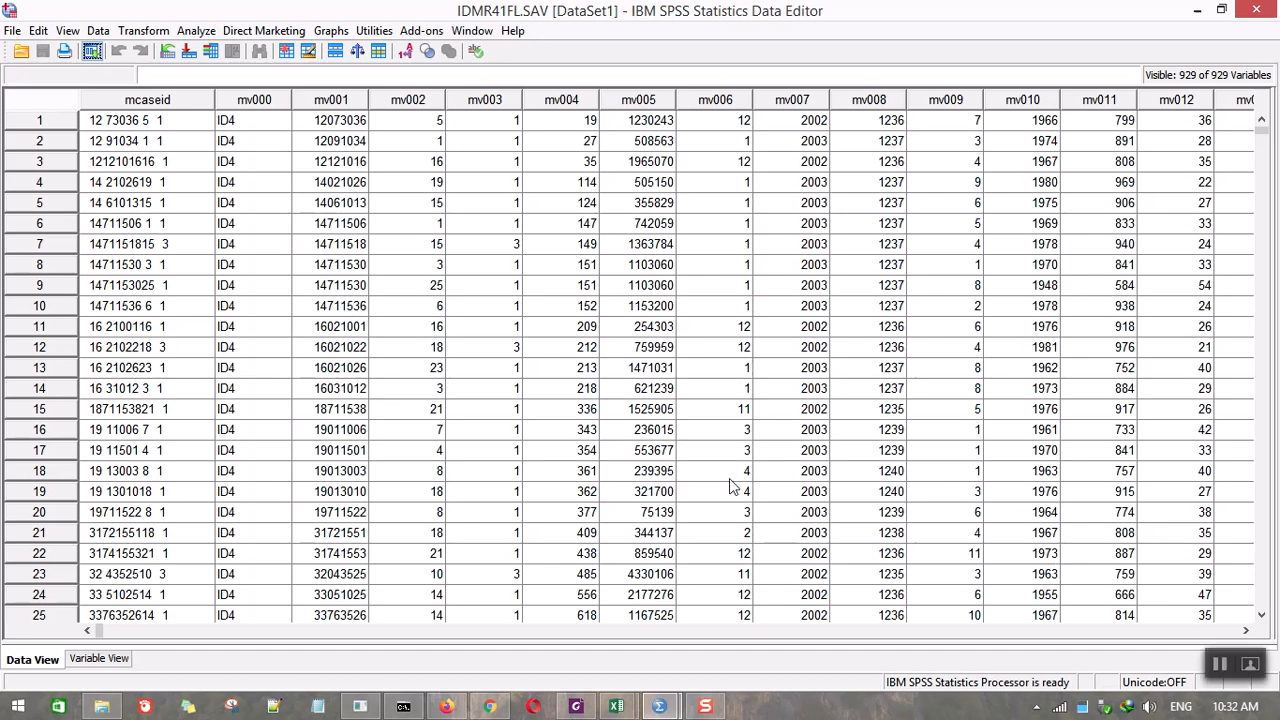
Step: Switch to the Excel workbook kamus data pria sdki 2002.xls and review the Province and Geografi variable lists on Sheet2
left_click(423, 352)
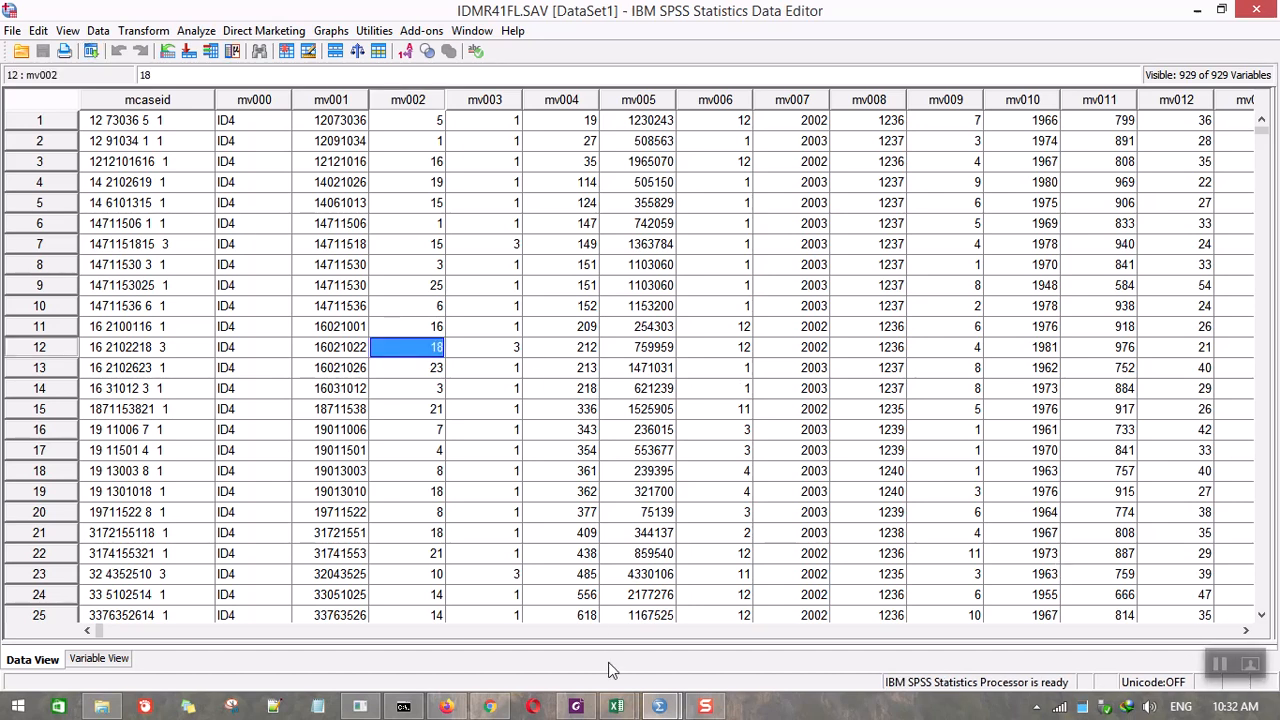
mouse_move(616, 706)
left_click(687, 618)
left_click(566, 399)
left_click(260, 408)
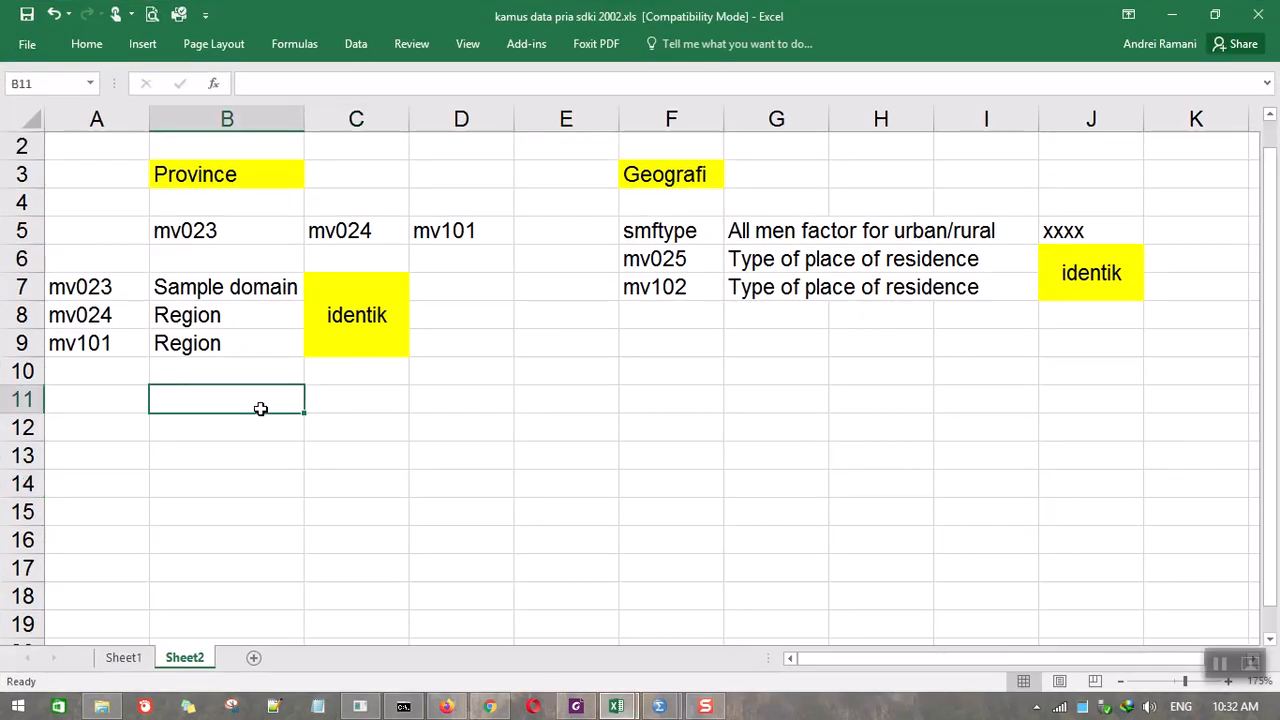
left_click(234, 174)
left_click(696, 174)
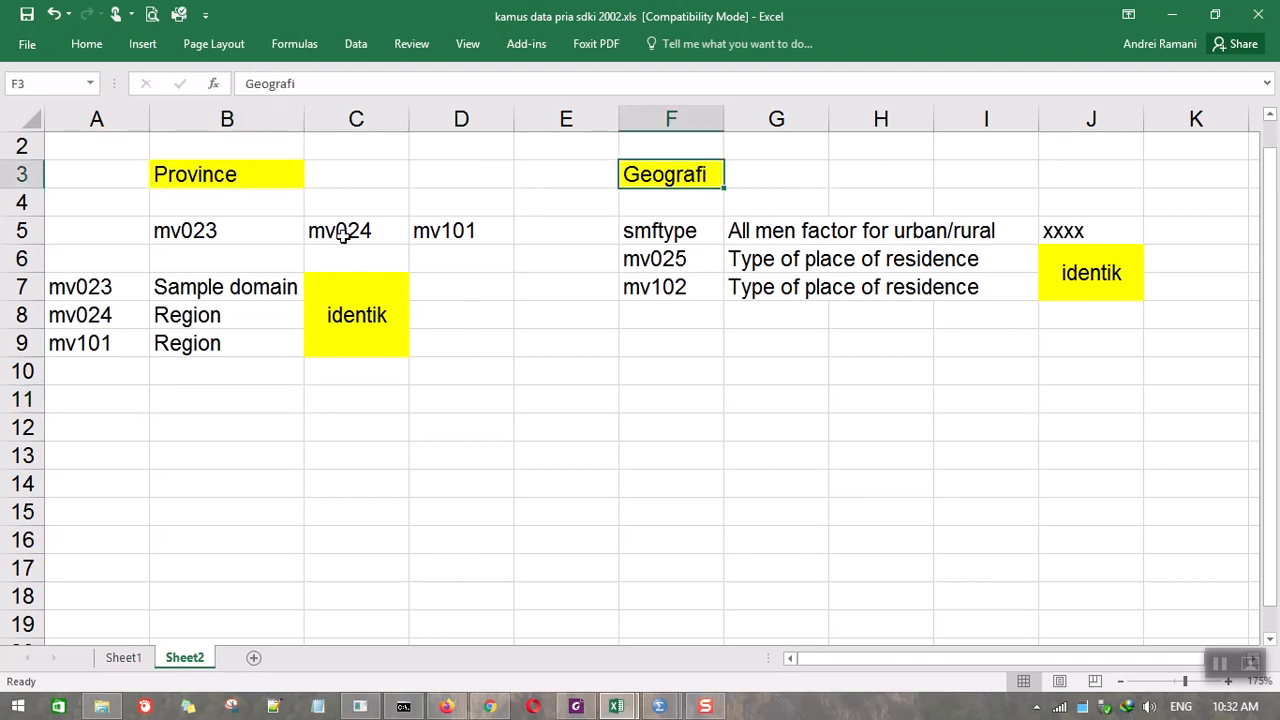
Step: Consult the identification section of the SDKI 2002 man's questionnaire in Foxit PhantomPDF, then return to the Excel workbook
left_click(576, 706)
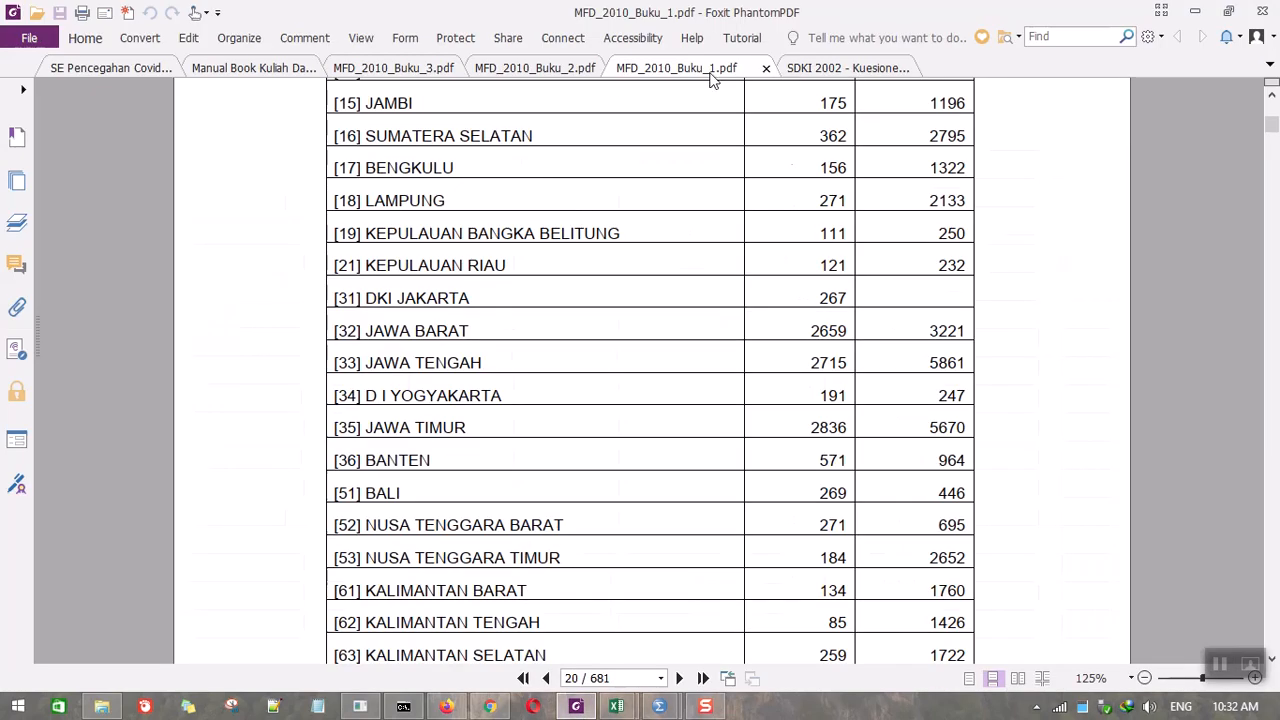
left_click(856, 68)
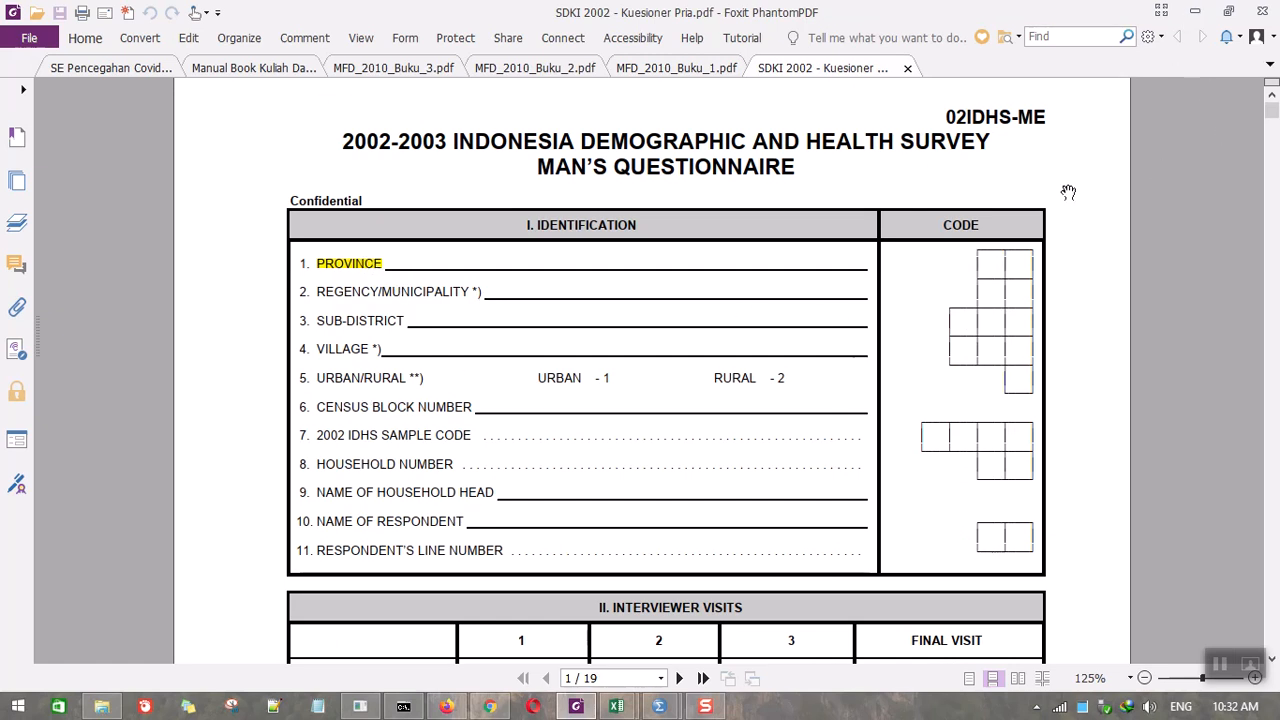
left_click(1194, 11)
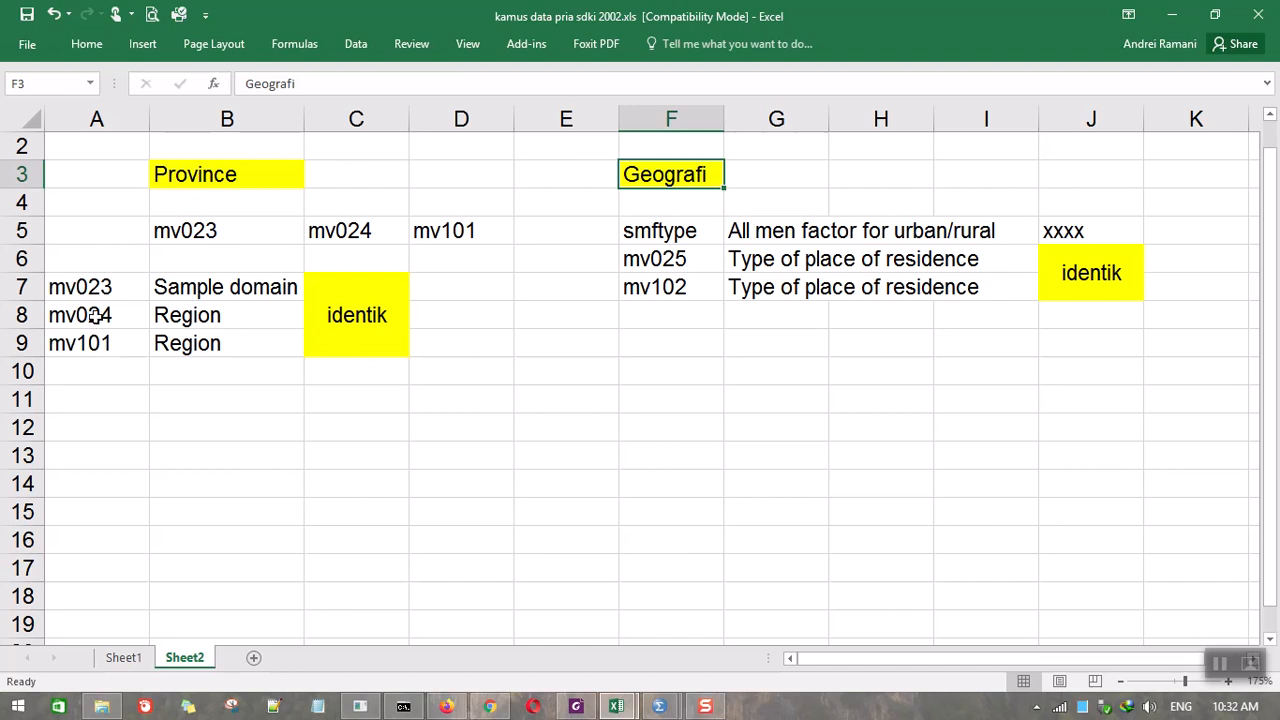
Step: Mark mv024 as the chosen province variable by entering "vvvv" in cell D8, beside the identik block
left_click_drag(106, 290, 118, 343)
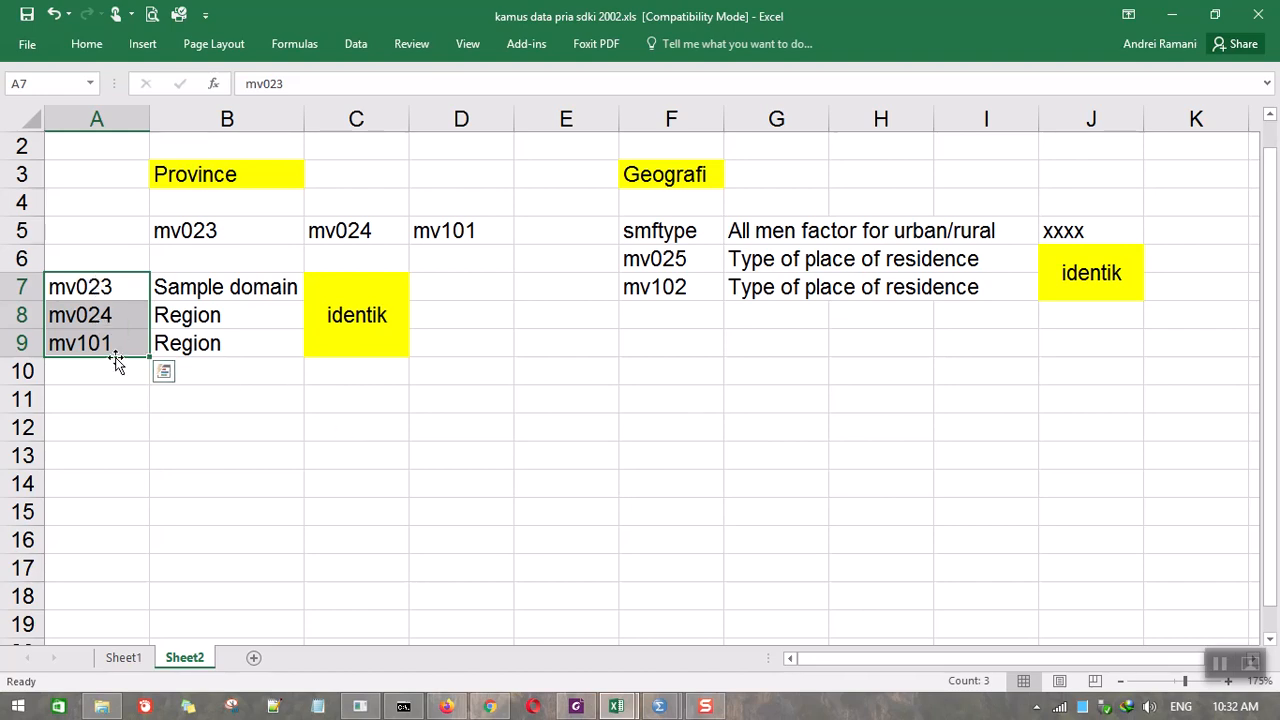
left_click(352, 367)
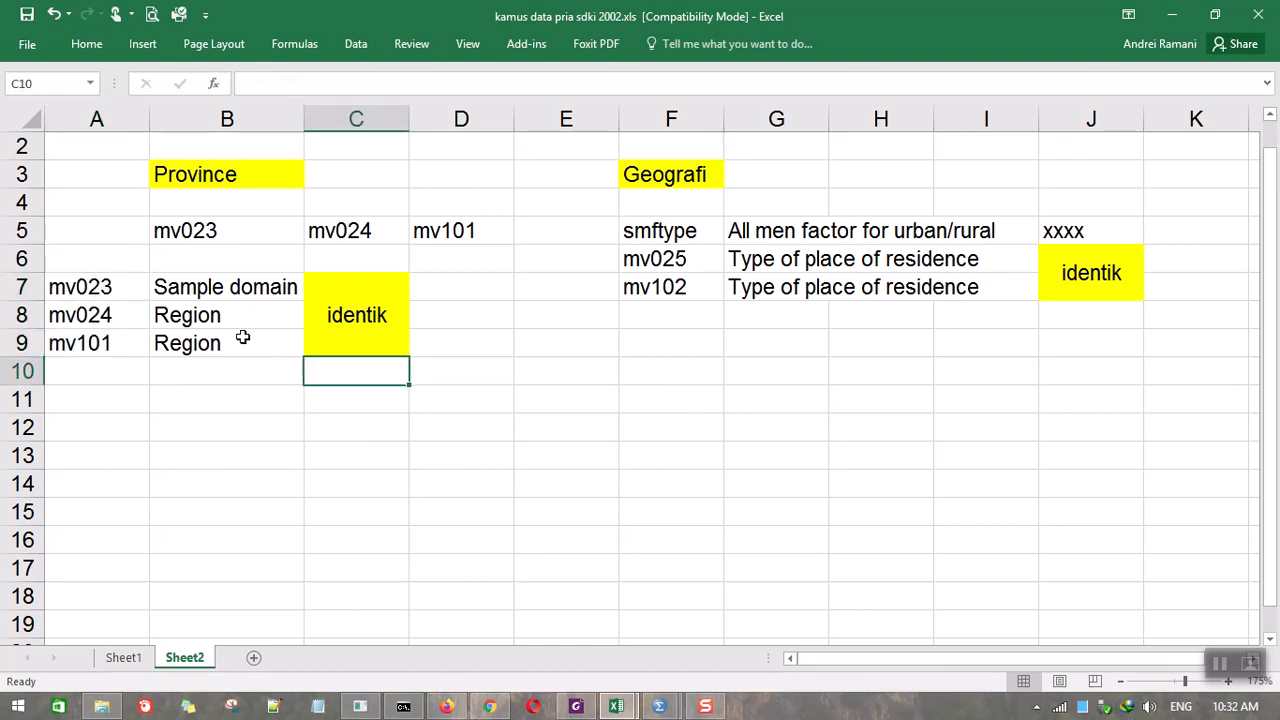
left_click(475, 314)
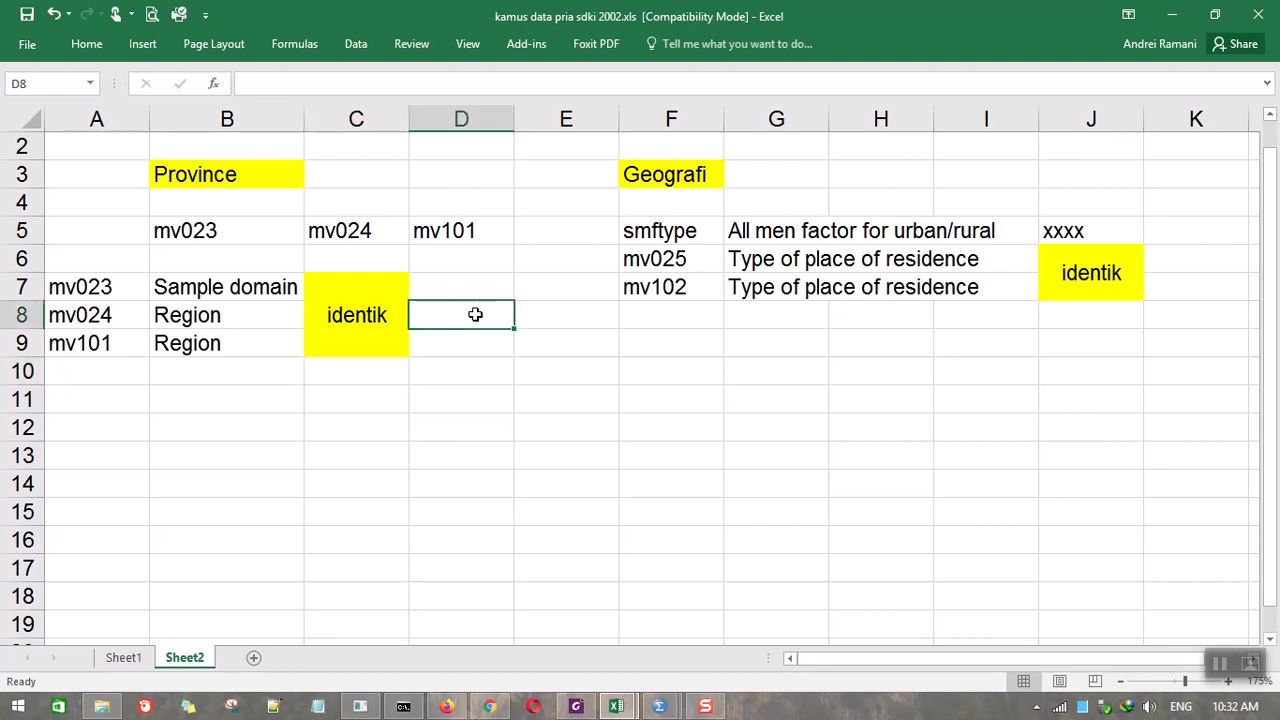
type("vvvv")
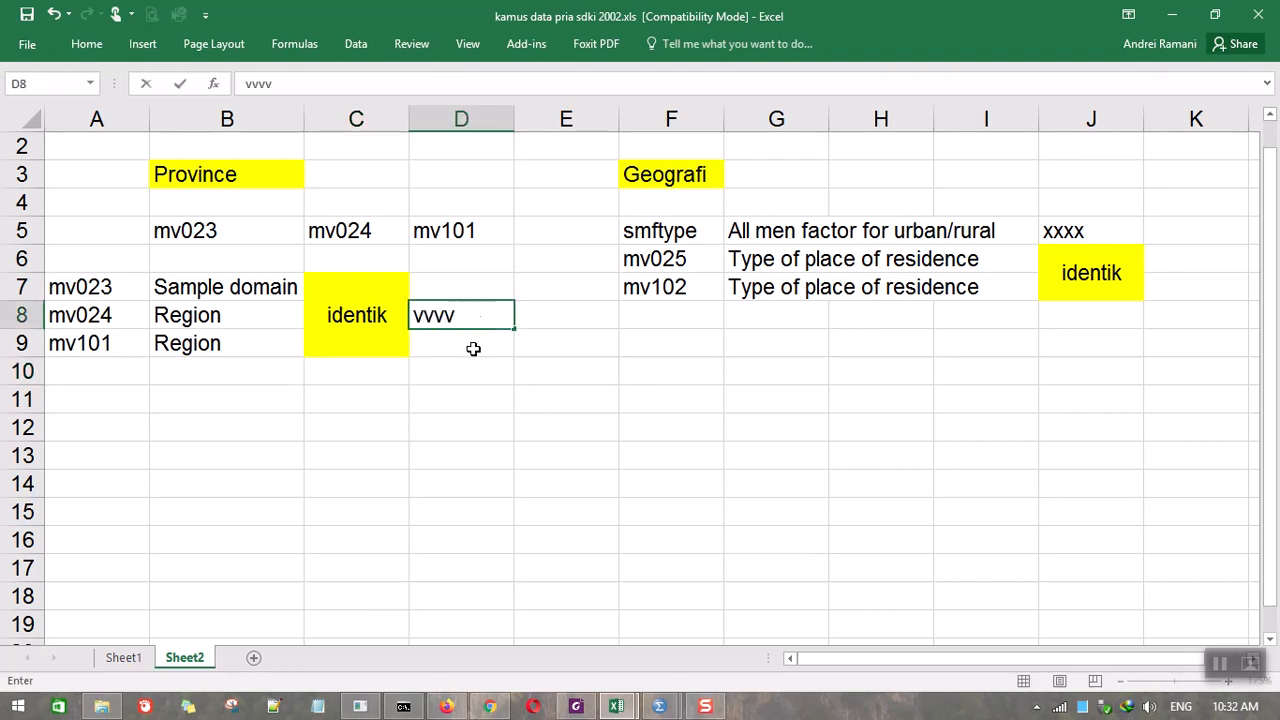
left_click(478, 366)
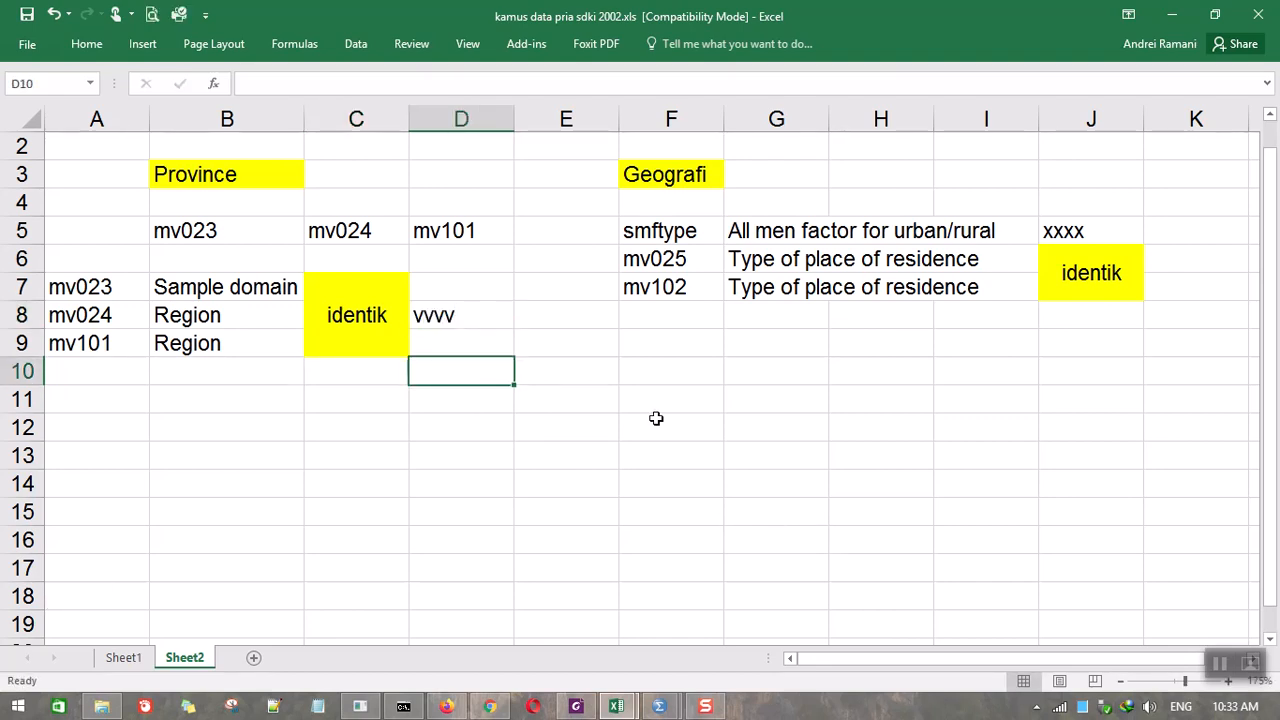
Step: Mark mv025 as the chosen Geografi variable by entering "vvv" in cell K6
left_click(684, 176)
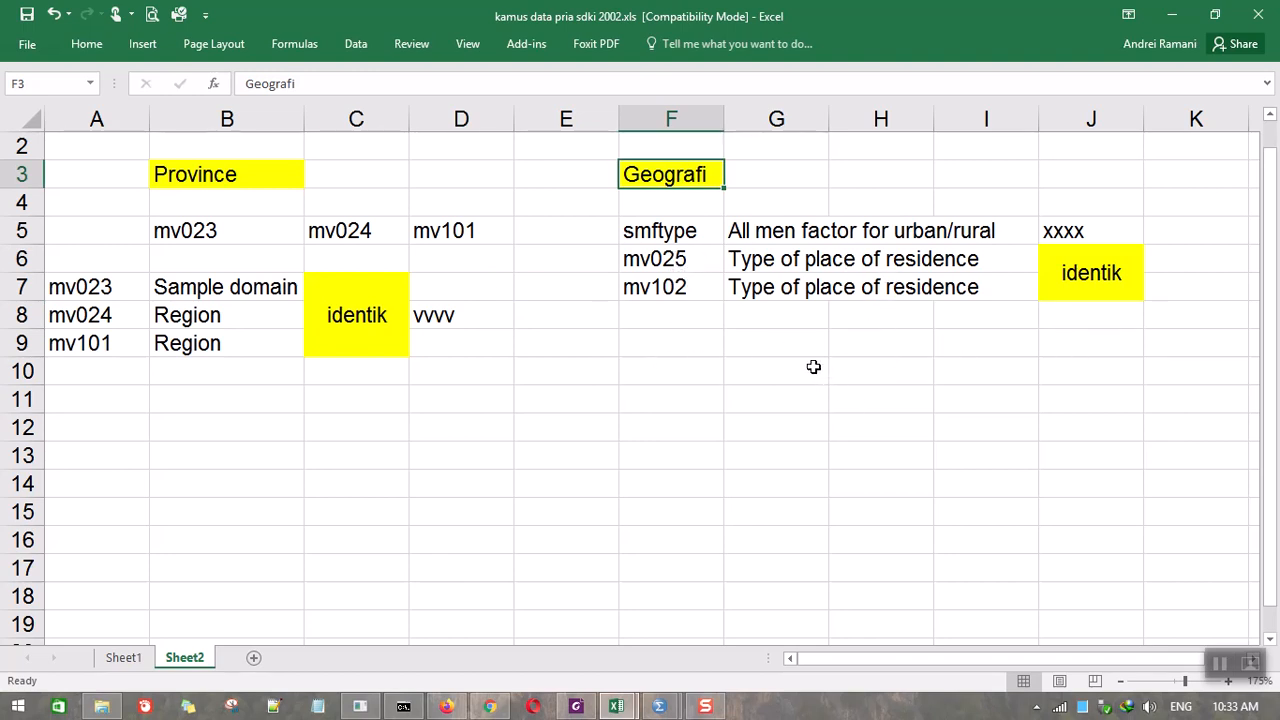
left_click(1177, 260)
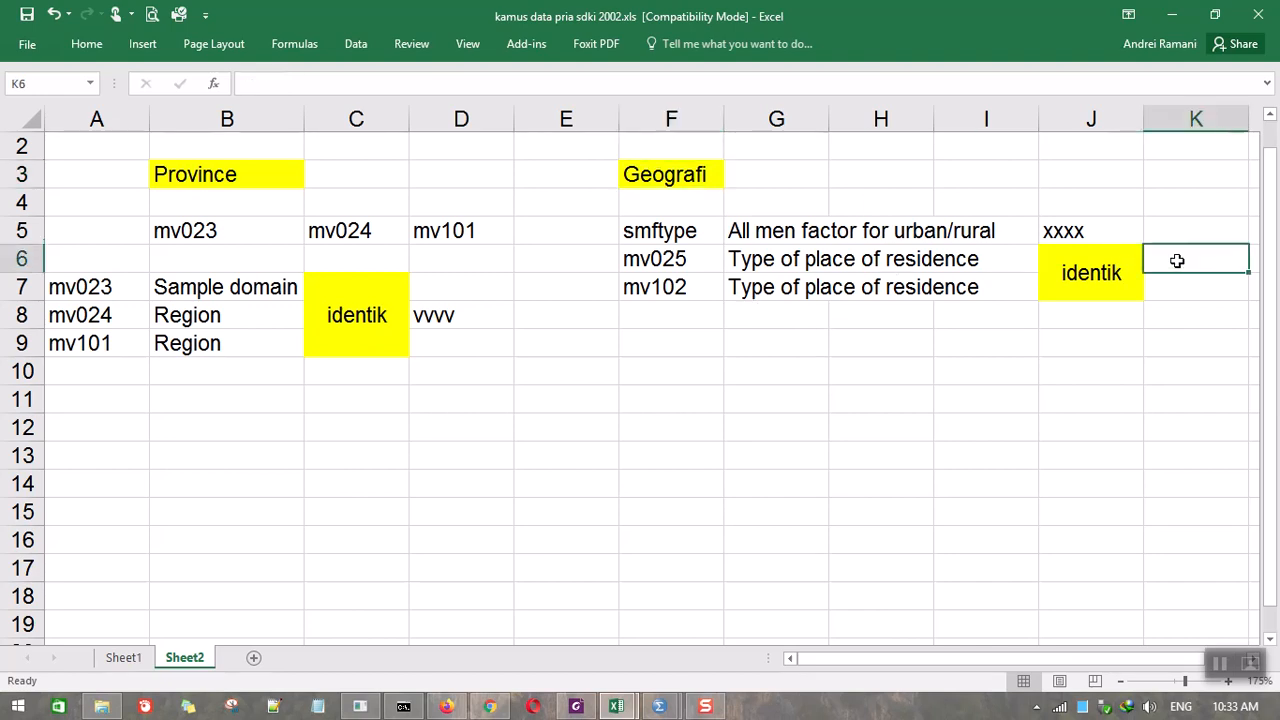
type("vvv")
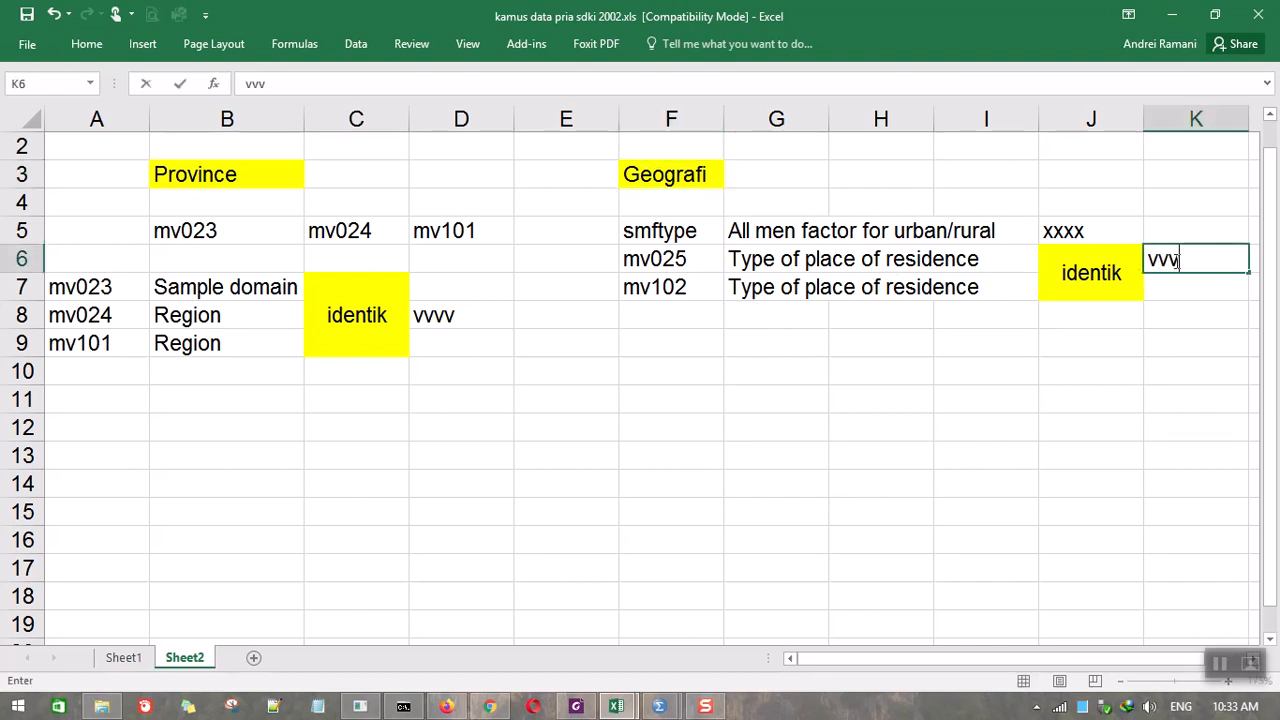
left_click(716, 343)
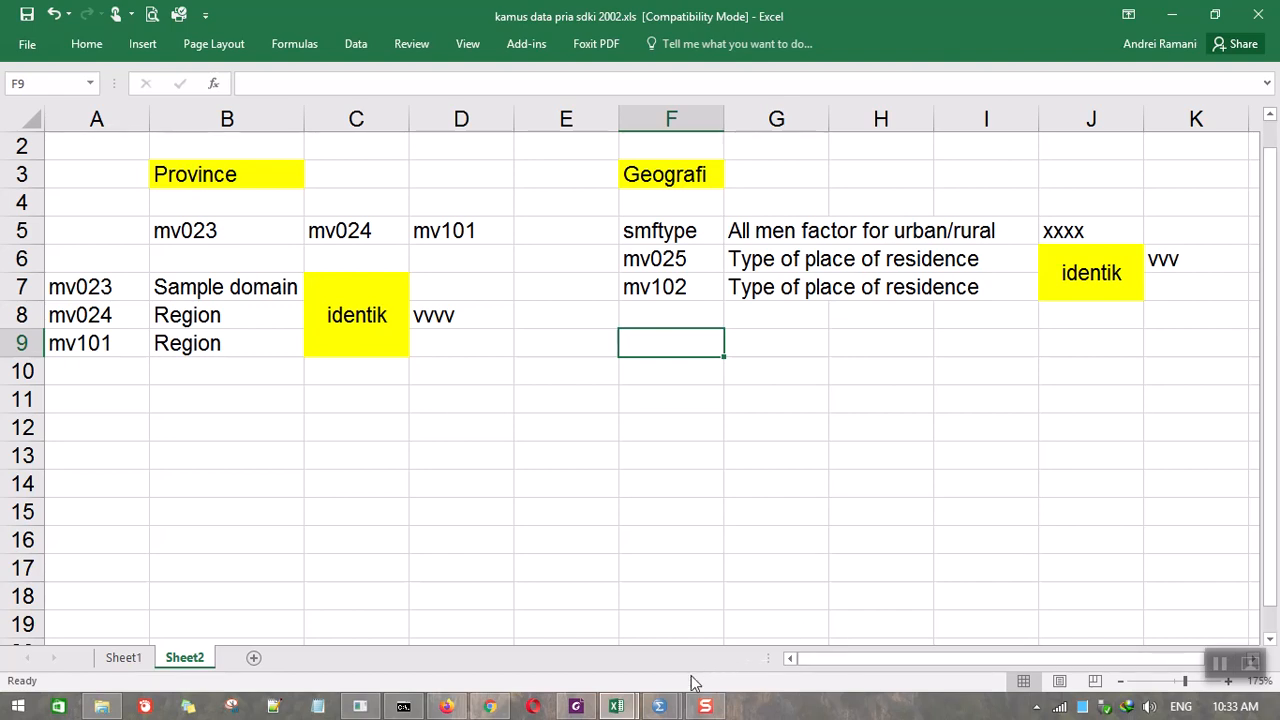
Step: Switch to the IDMR41FL.SAV dataset in SPSS and locate variable mv024 together with its neighbouring columns
mouse_move(659, 706)
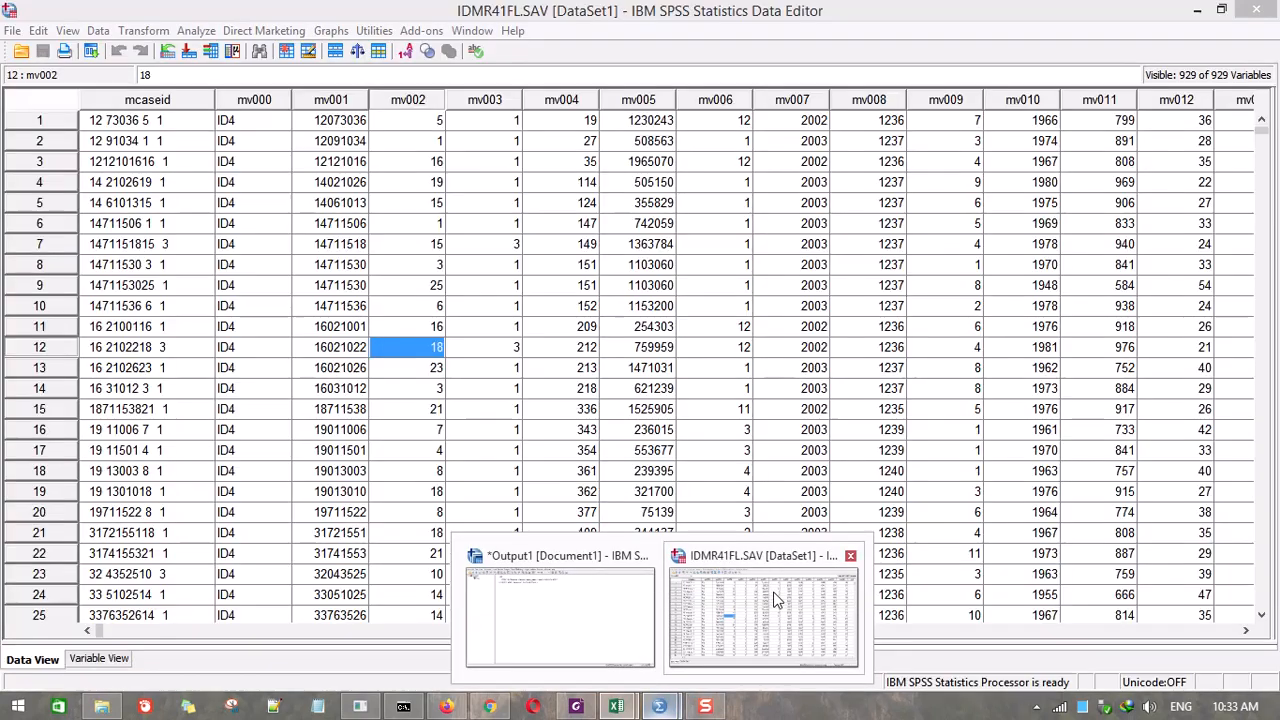
left_click(777, 600)
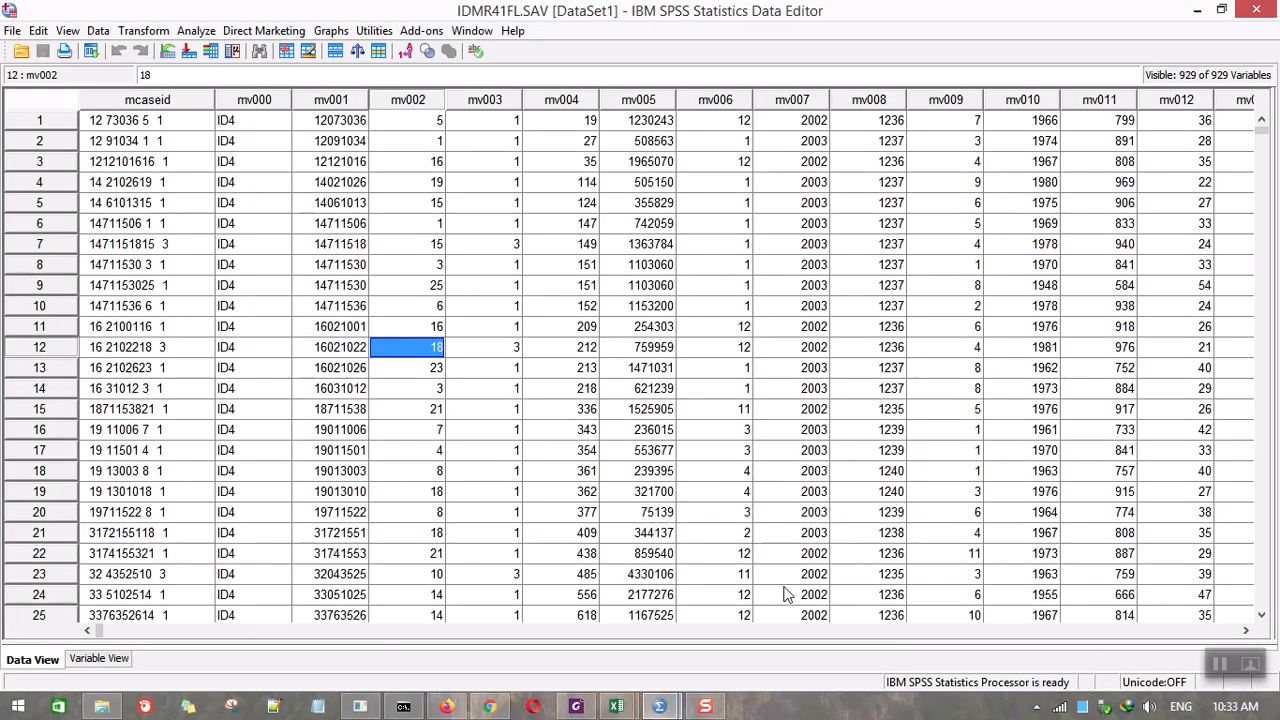
left_click(40, 31)
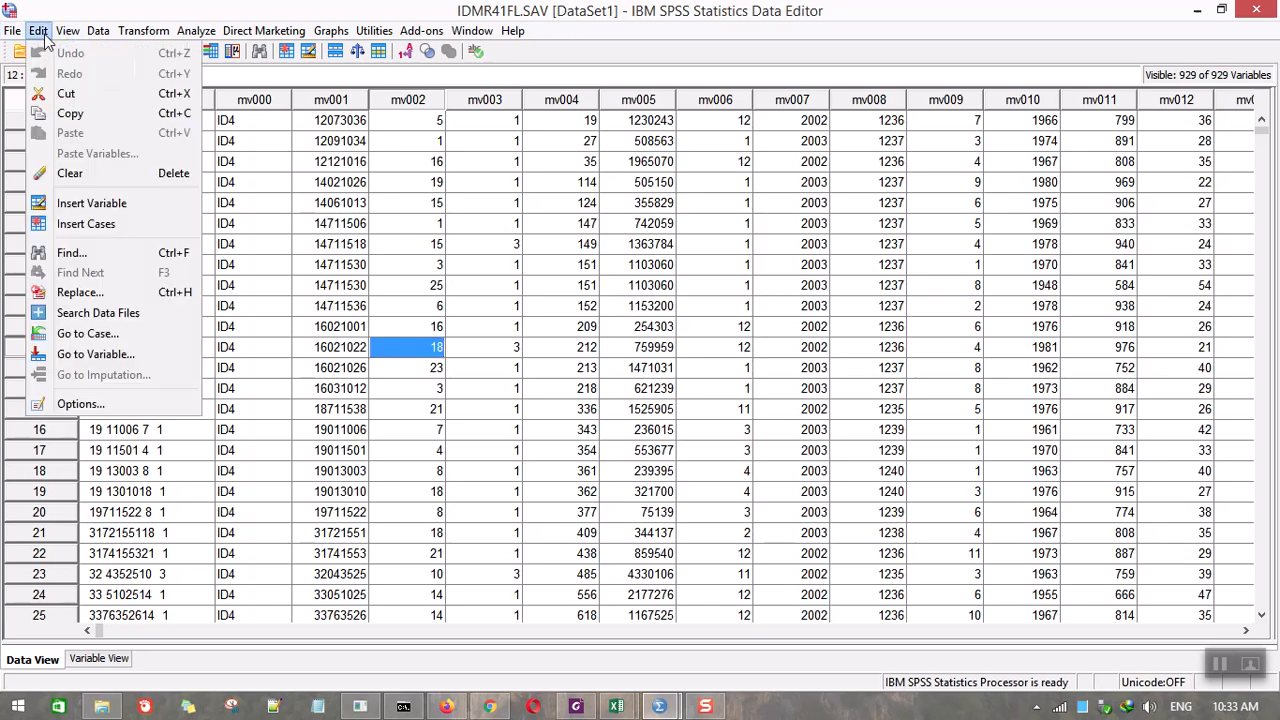
left_click(100, 354)
type("mv024")
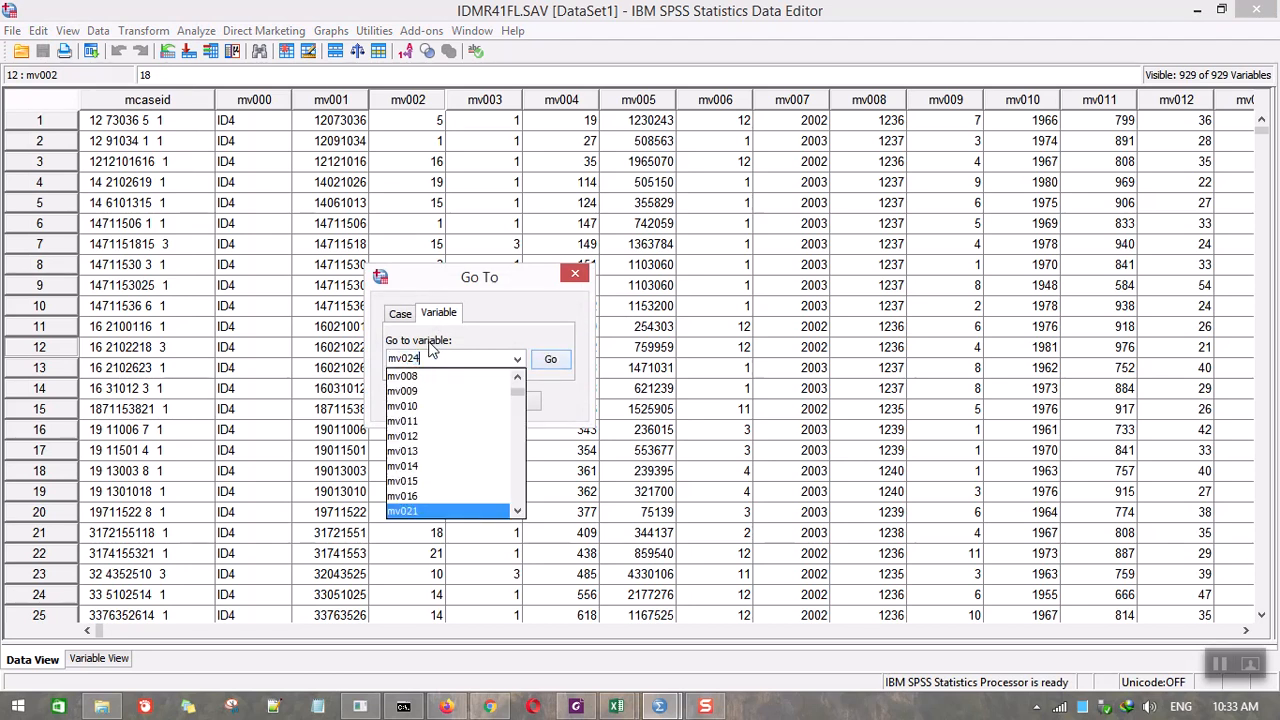
key("Return")
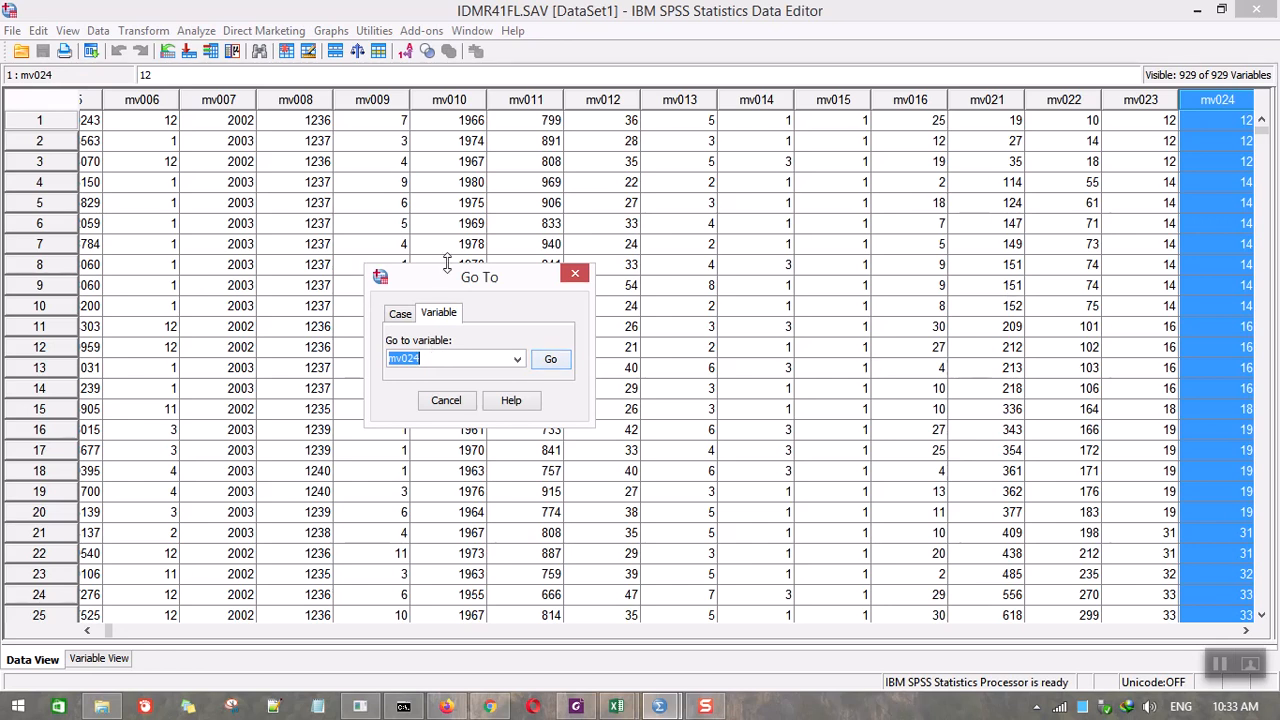
left_click(575, 273)
left_click(1246, 631)
left_click(1246, 631)
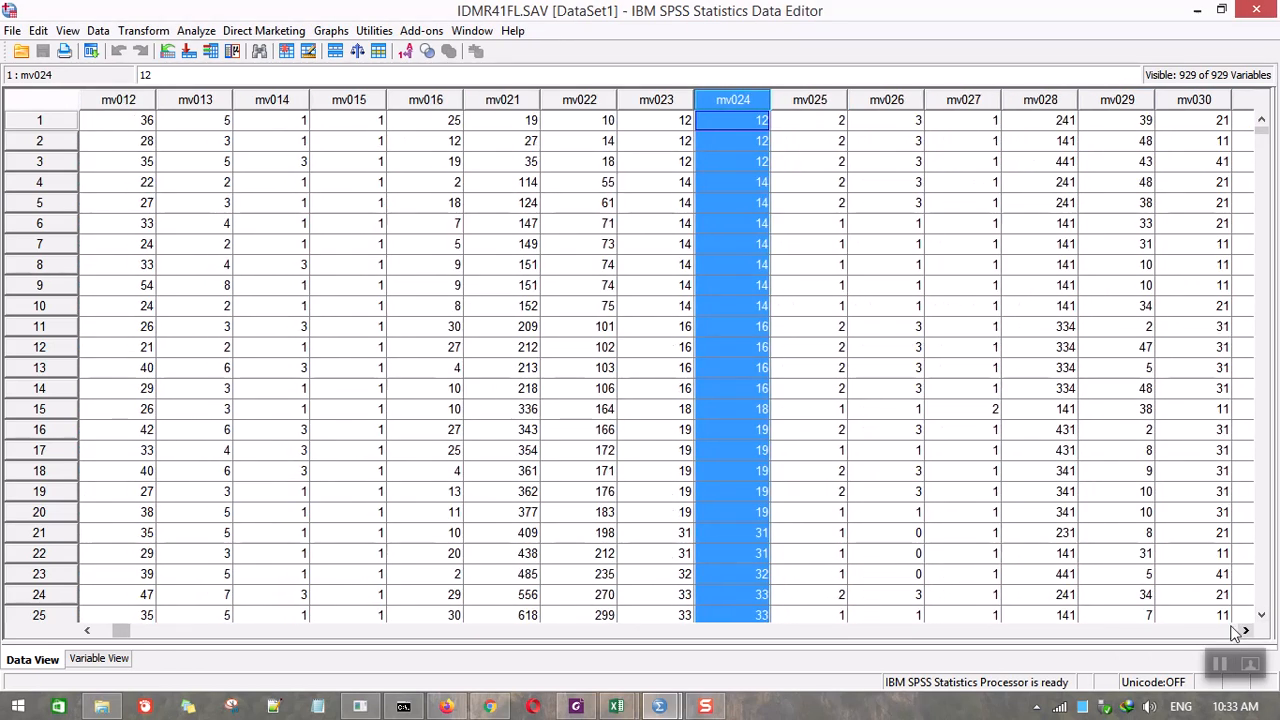
Step: Compare the codes of mv024 and mv025 for the first few cases
left_click(811, 245)
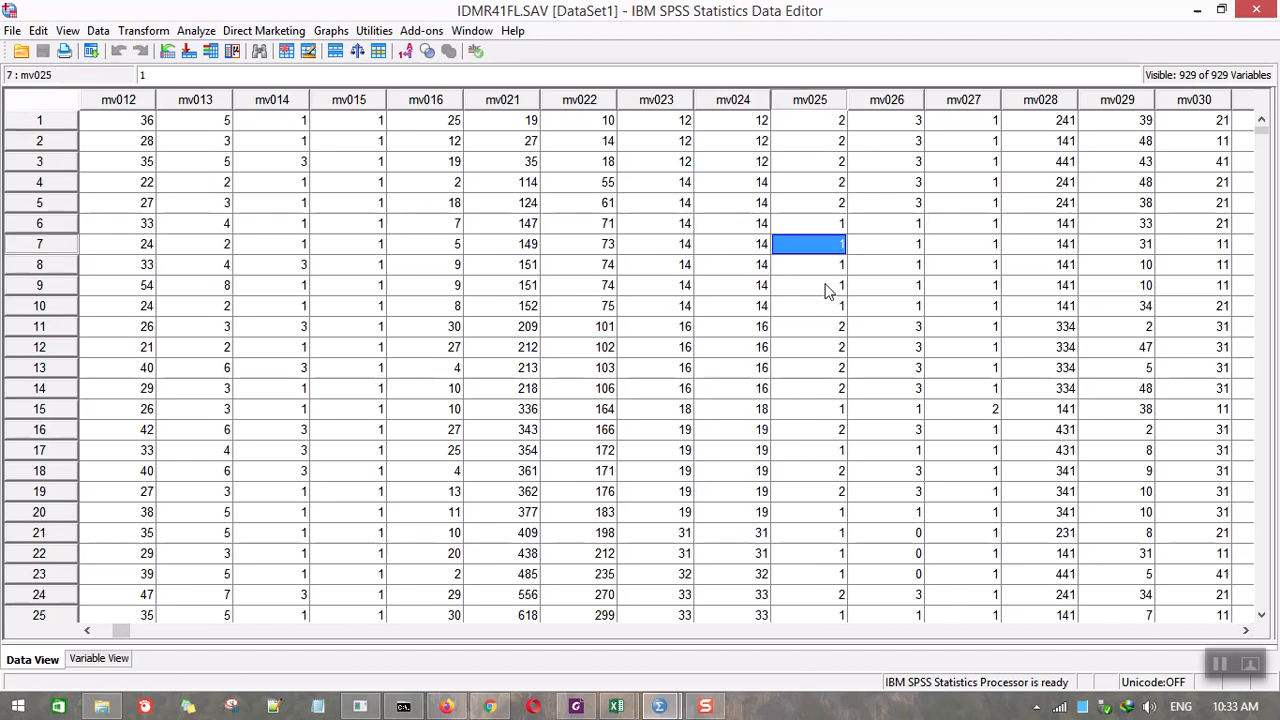
left_click(750, 163)
left_click(752, 224)
left_click(803, 162)
left_click(760, 245)
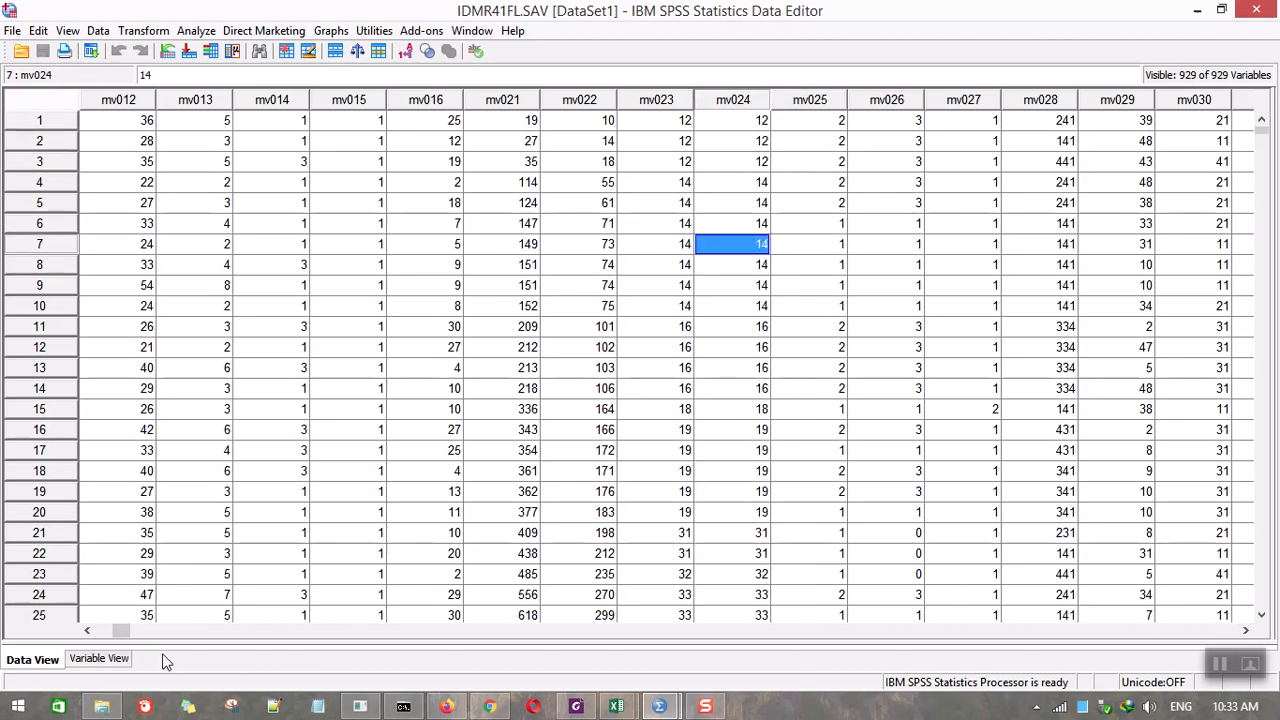
Step: Examine the value labels defined for the Region variable mv024, including code 12
left_click(100, 662)
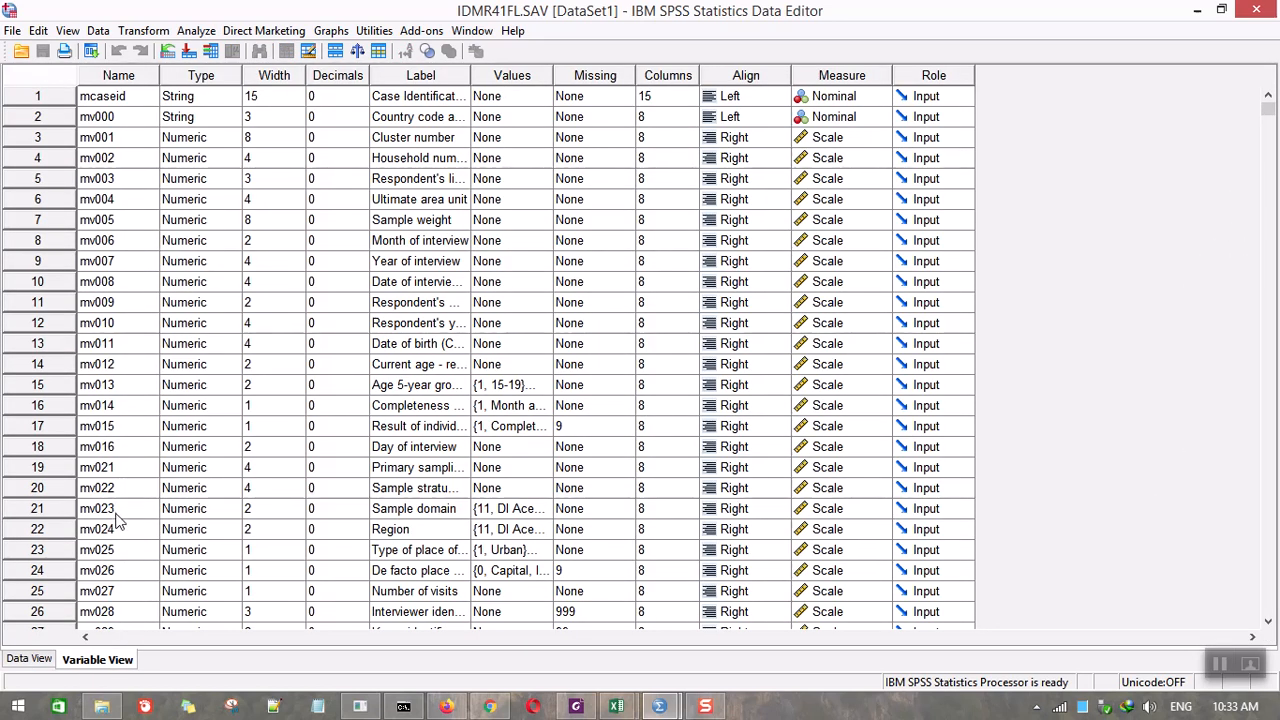
left_click(540, 530)
left_click(545, 529)
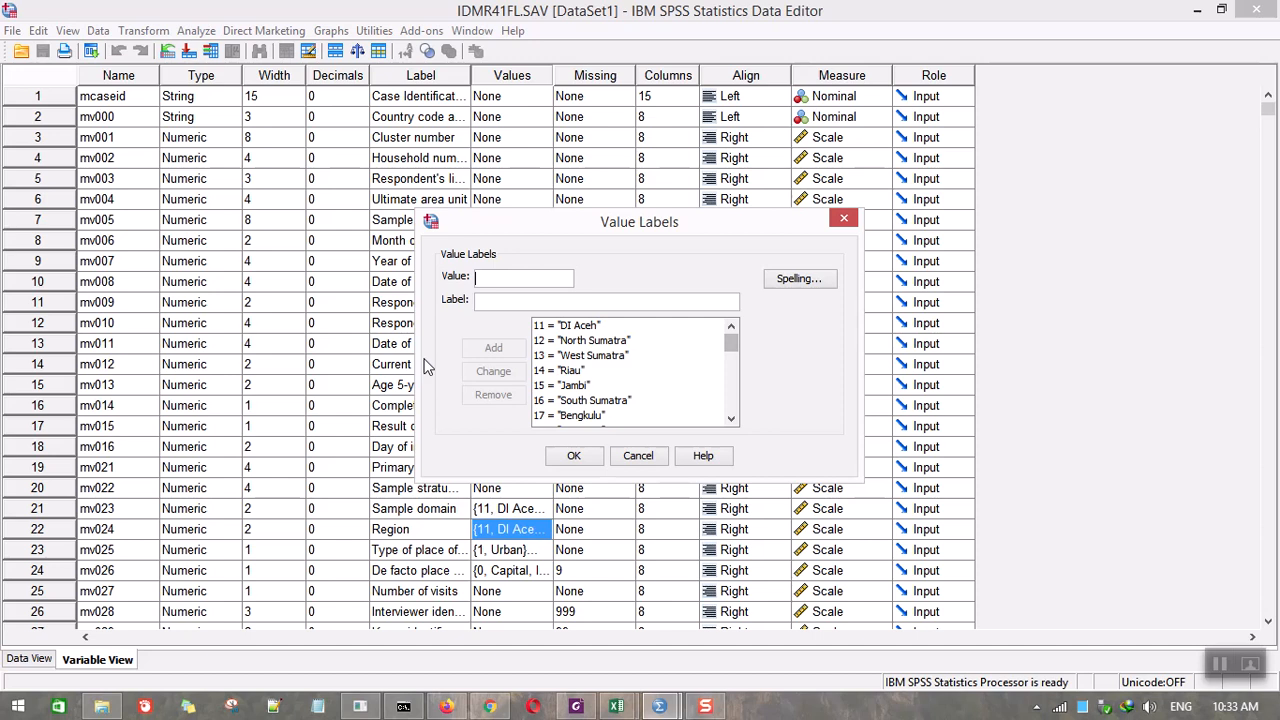
left_click(580, 341)
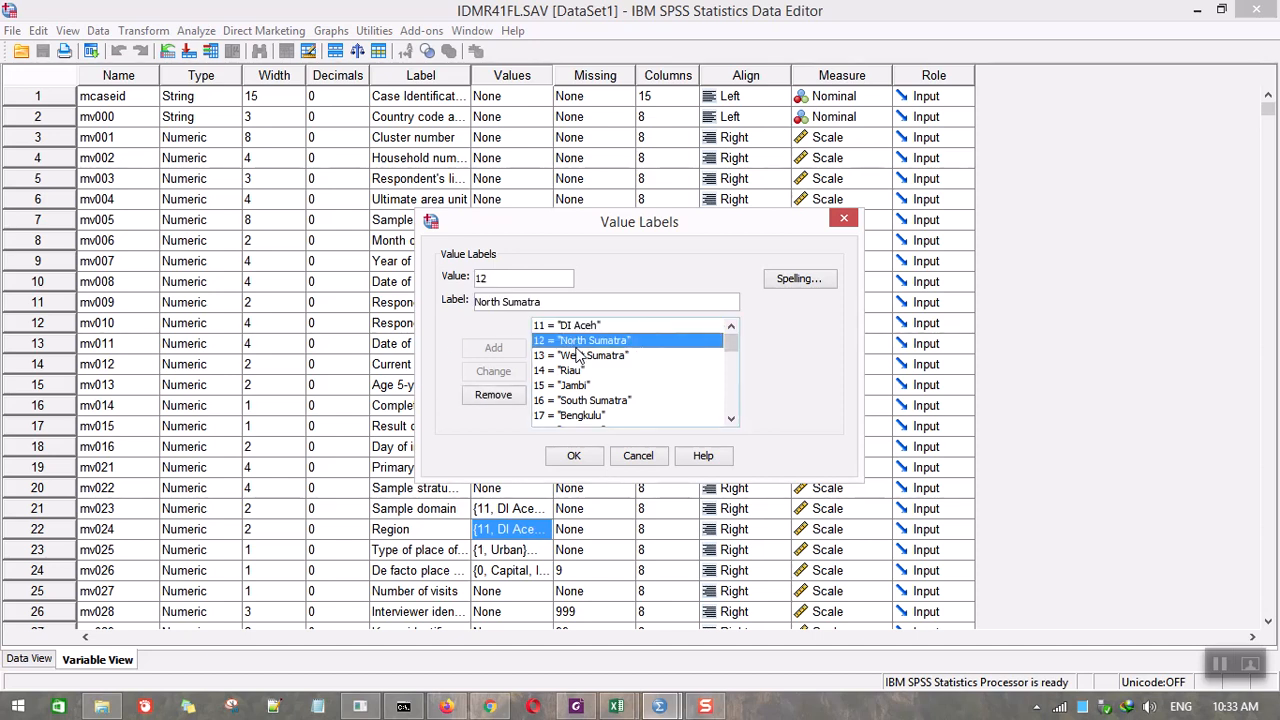
left_click(845, 221)
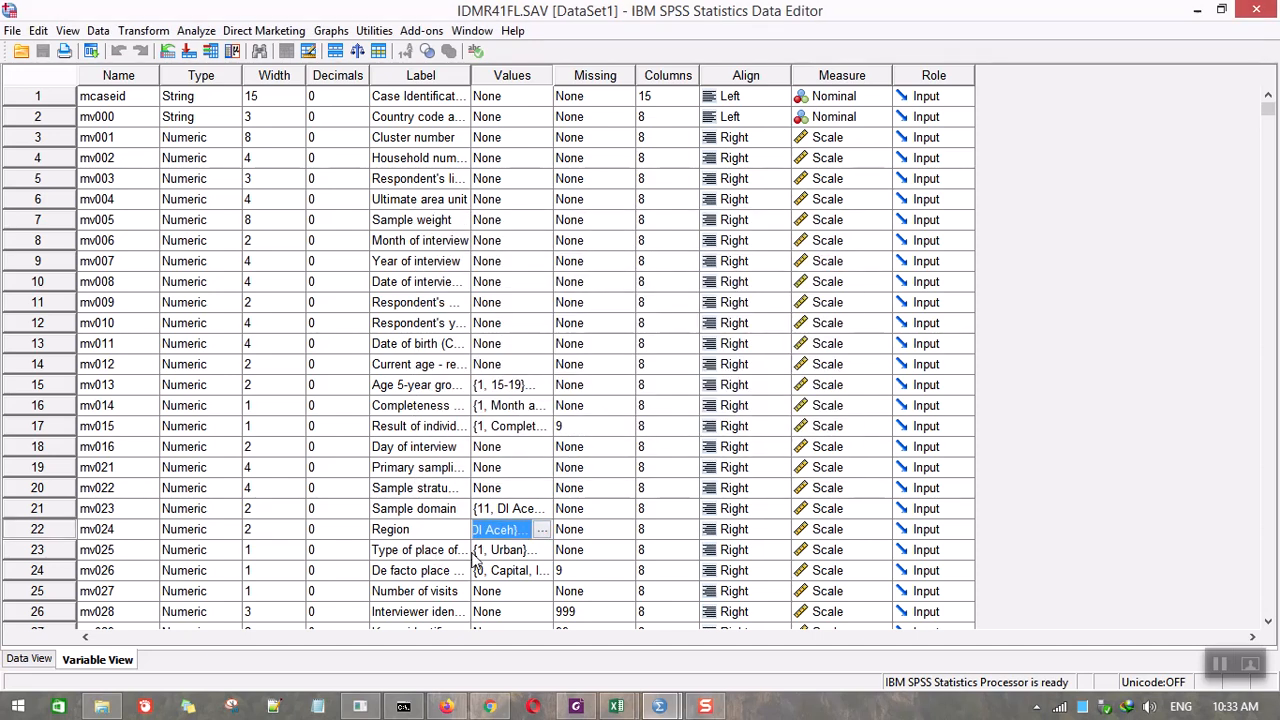
Step: Examine the value labels of the place-of-residence variable mv025, then return to the case data at mv023
left_click(538, 550)
left_click(543, 552)
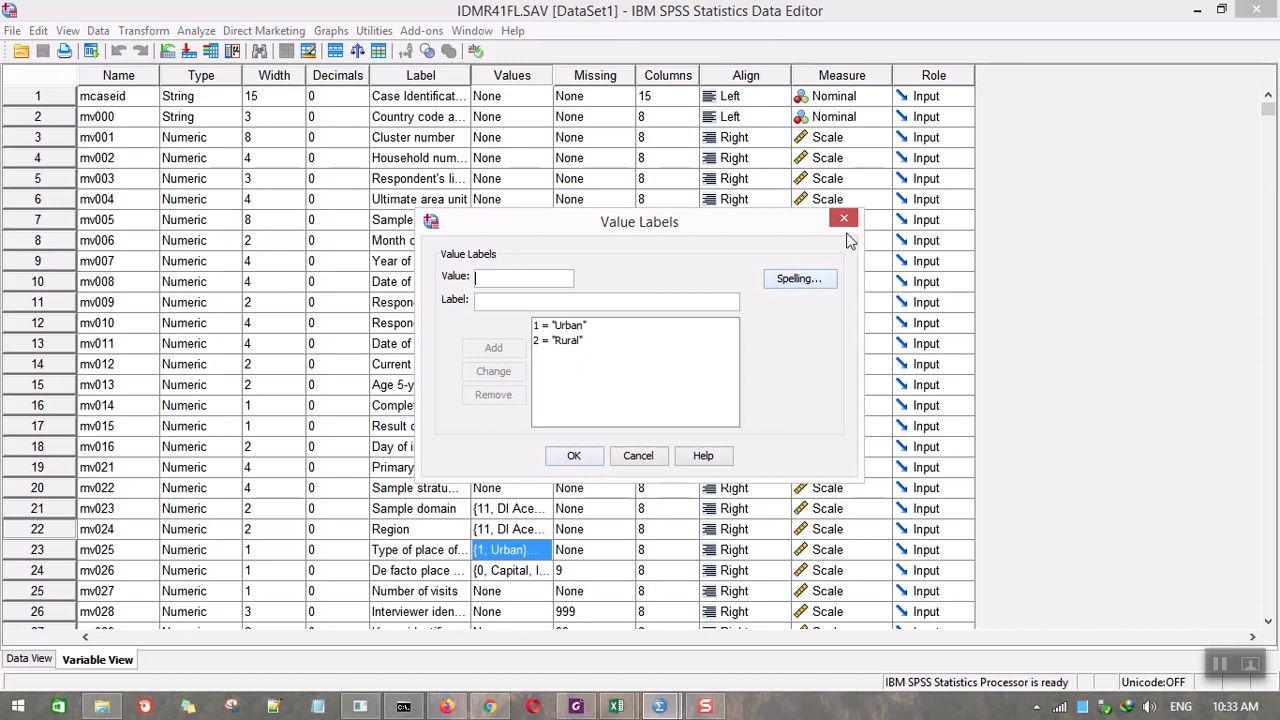
left_click(844, 219)
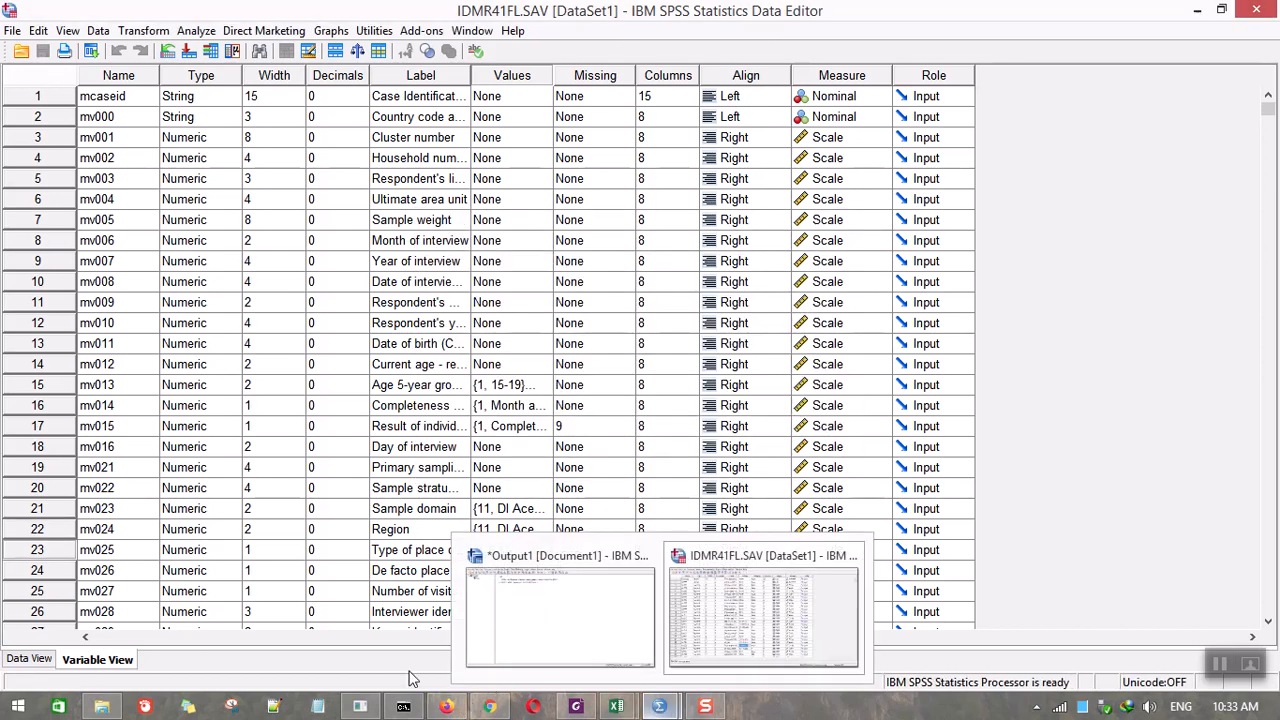
left_click(34, 661)
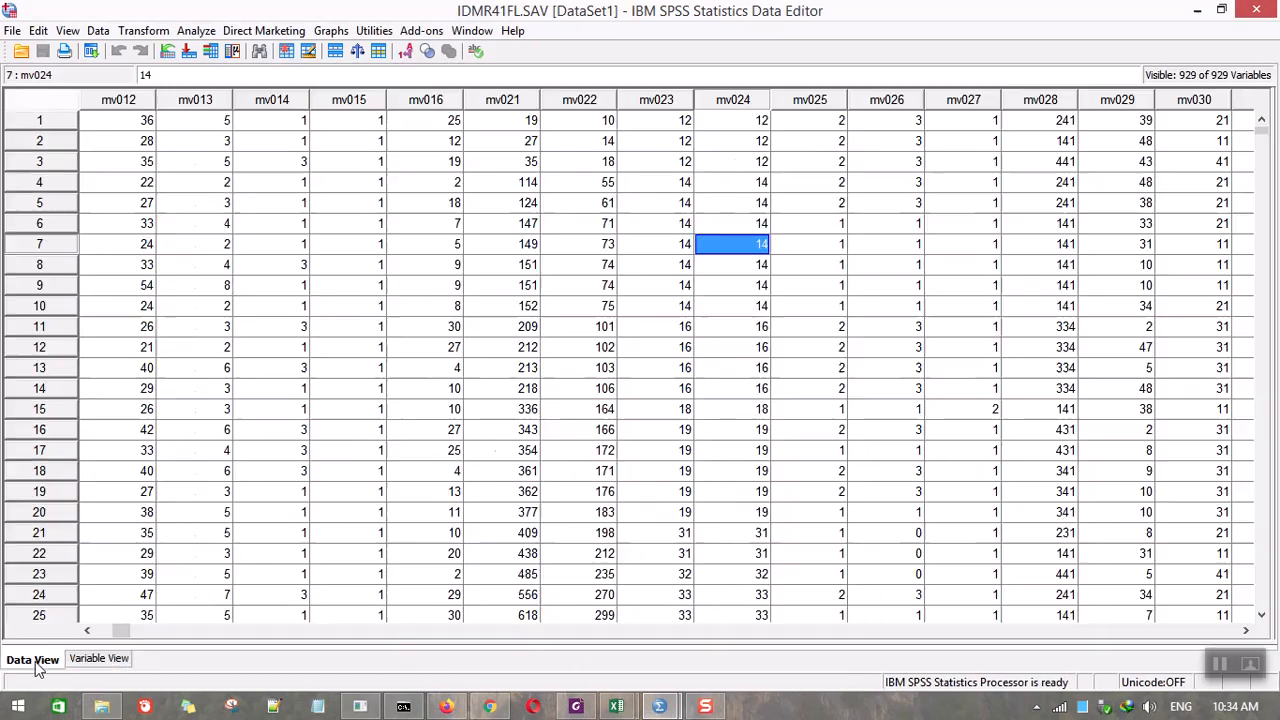
left_click(650, 247)
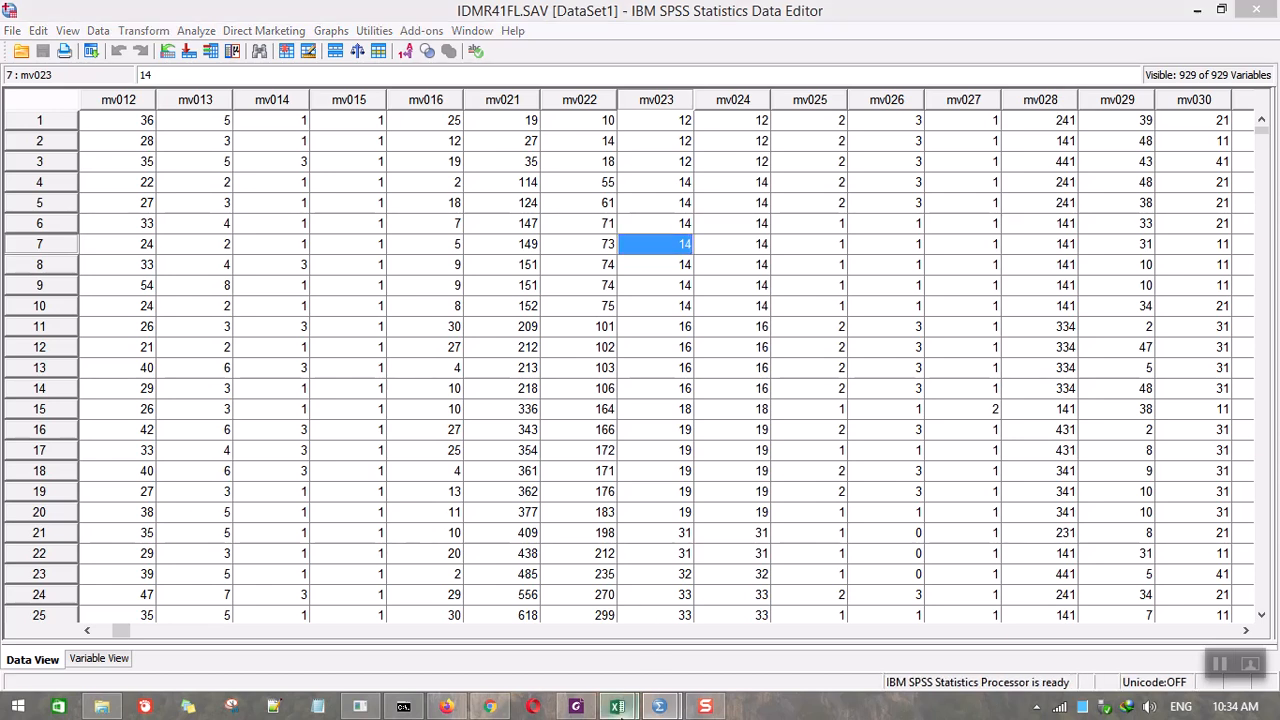
Step: Switch to the kamus data pria sdki 2002.xls workbook in Excel and enter the heading "Kriteria responden:" in cell A12
mouse_move(618, 706)
left_click(680, 642)
left_click(94, 425)
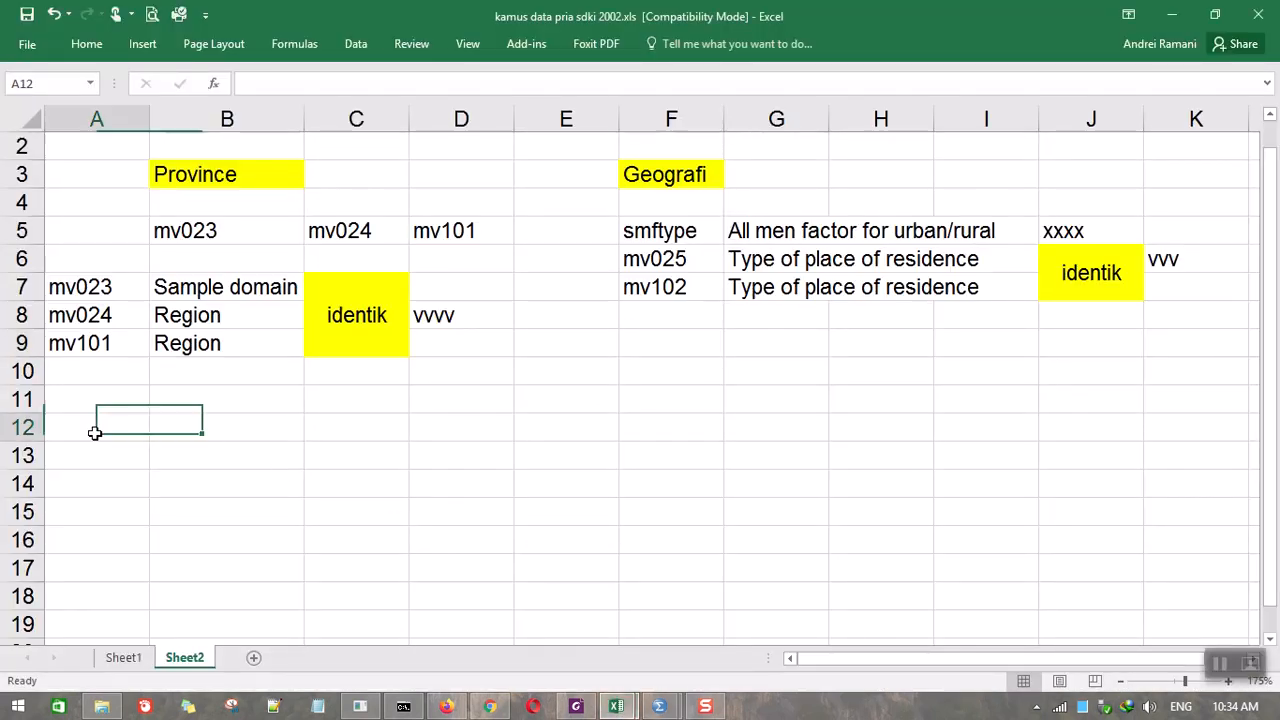
type("Kr")
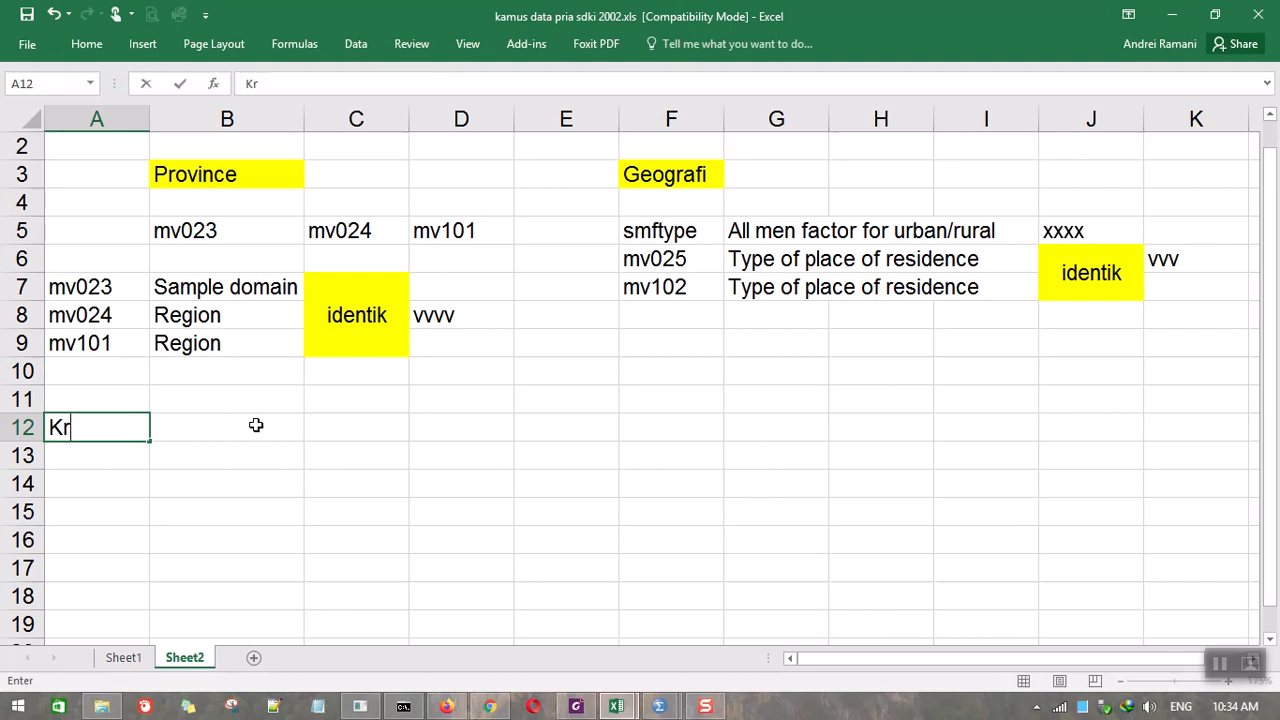
type("iteria r")
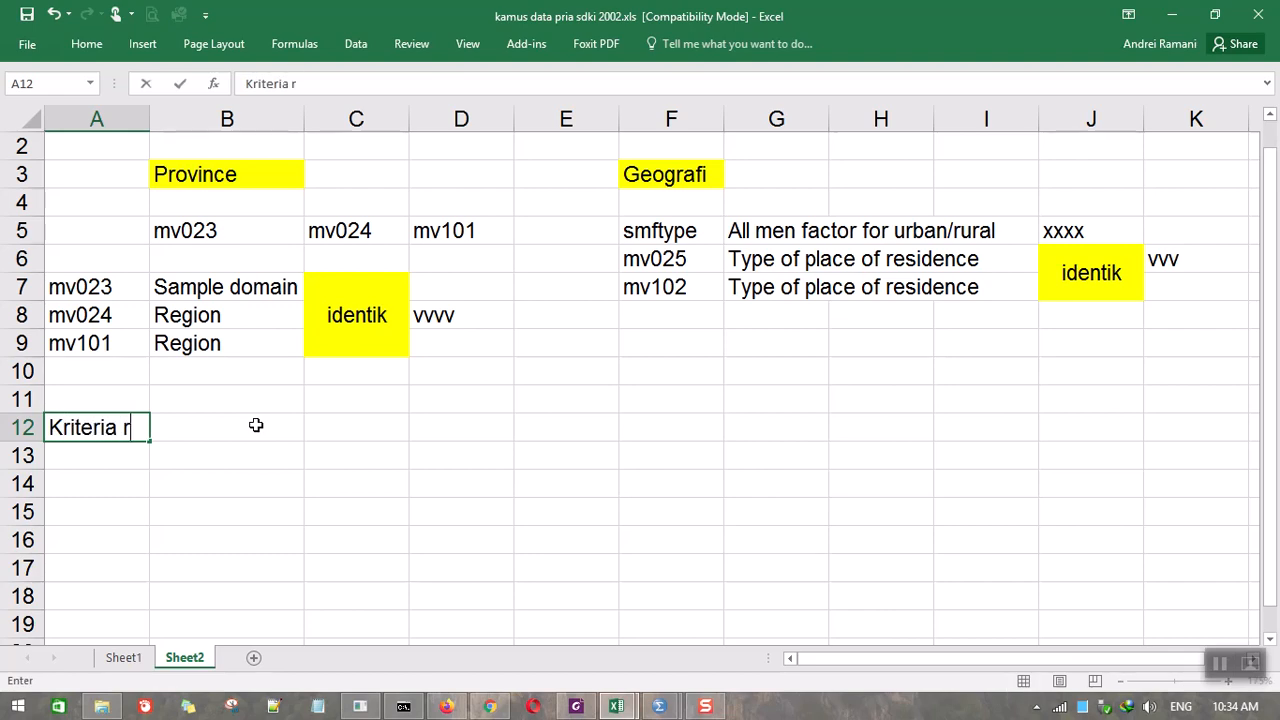
type("esponden")
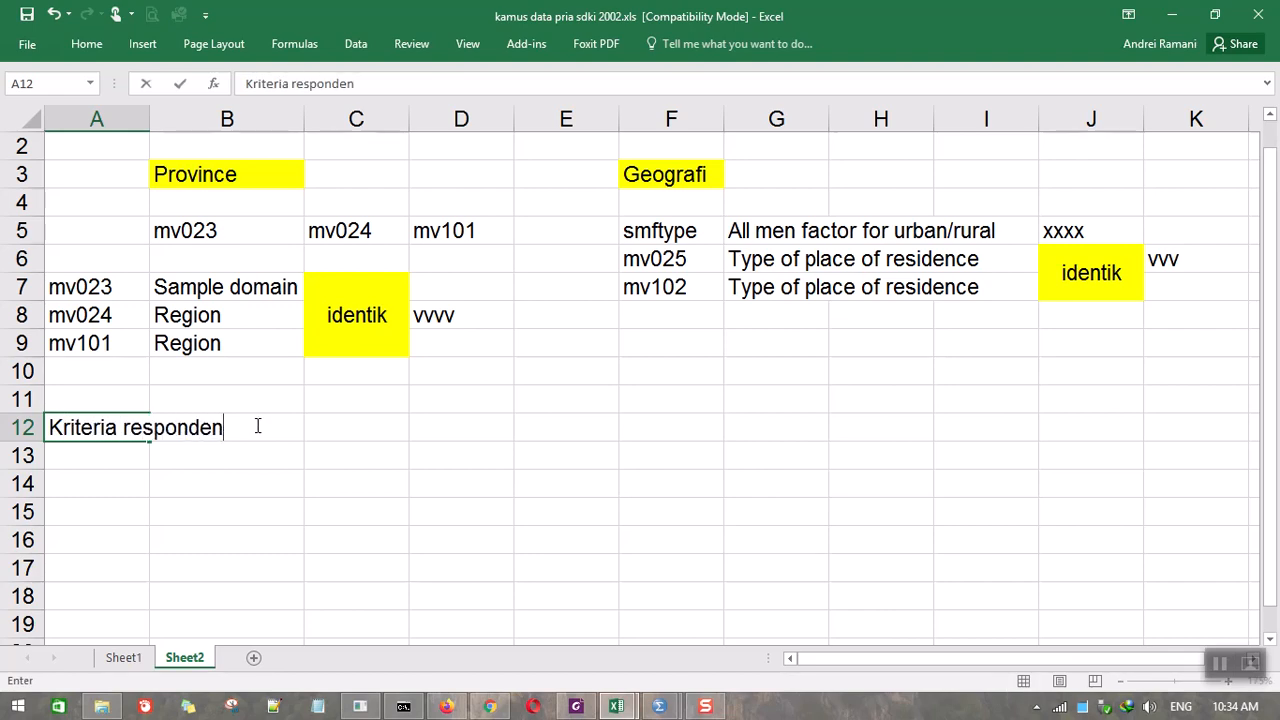
key("Return")
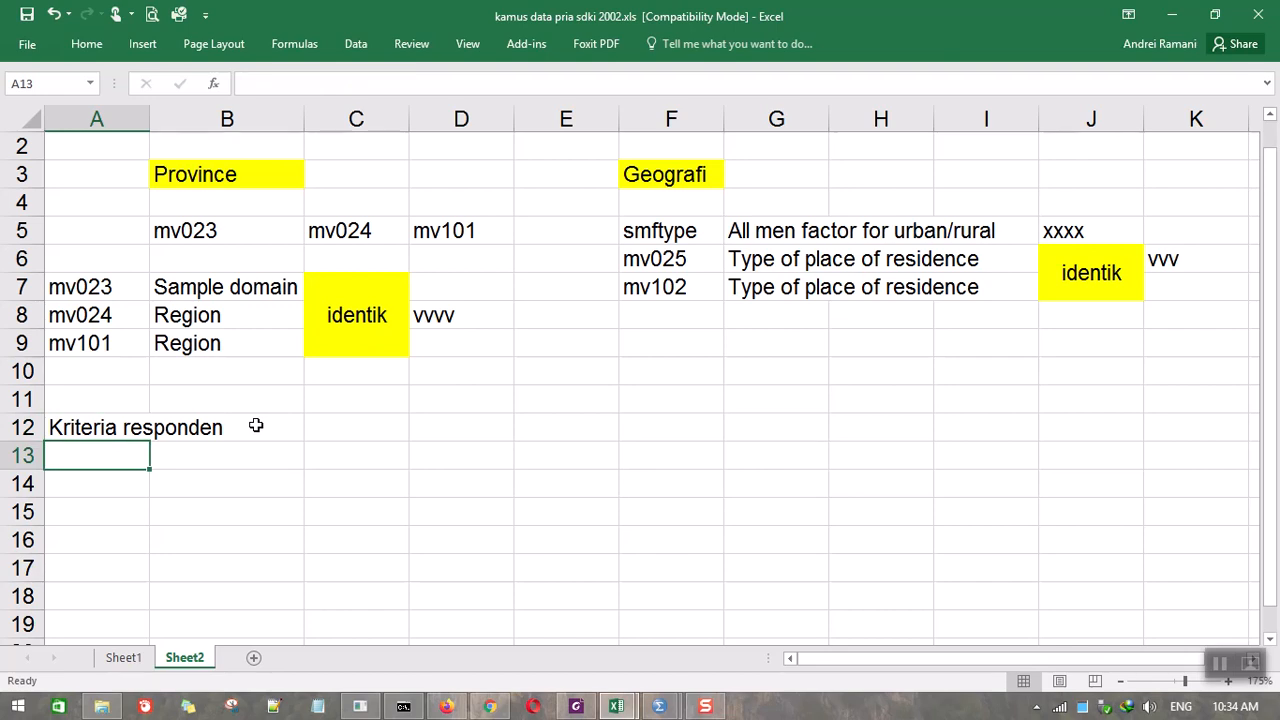
key("Up")
key("F2")
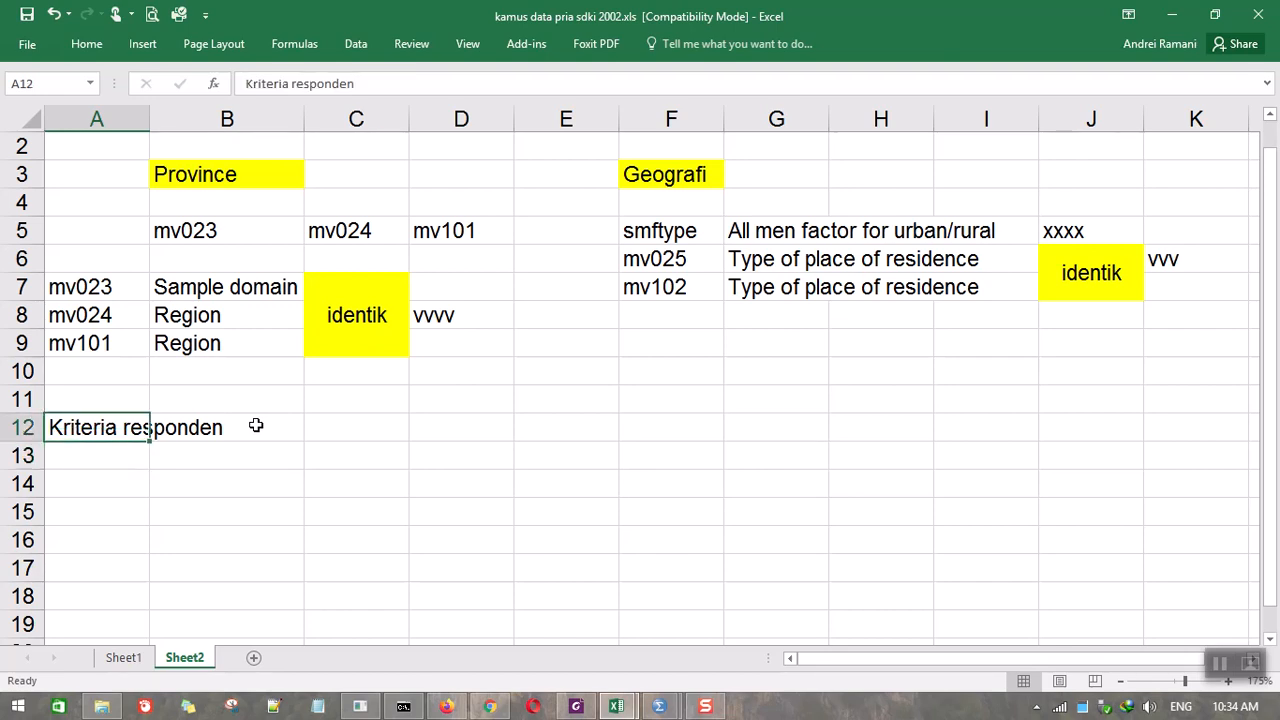
type(":")
key("Return")
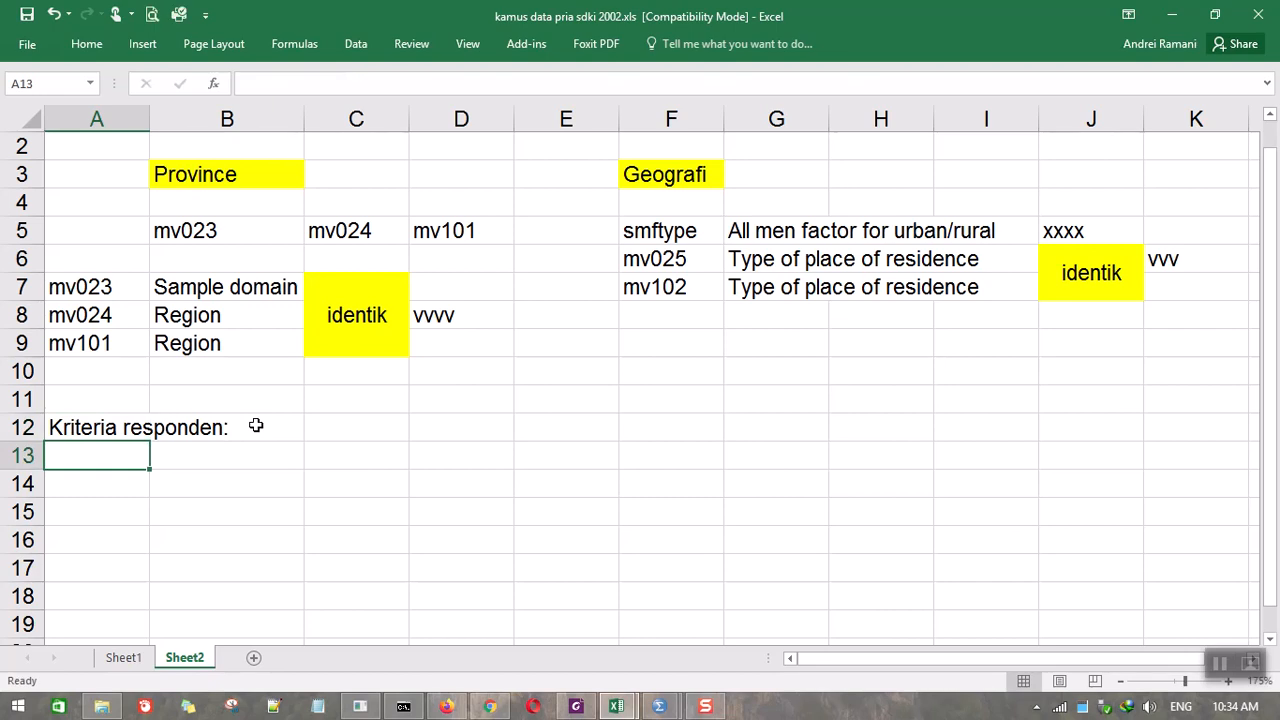
Step: Enter the criterion "Responden yg berasal dari Jawa Timur" in cell A13 below the heading
type("Responden yg")
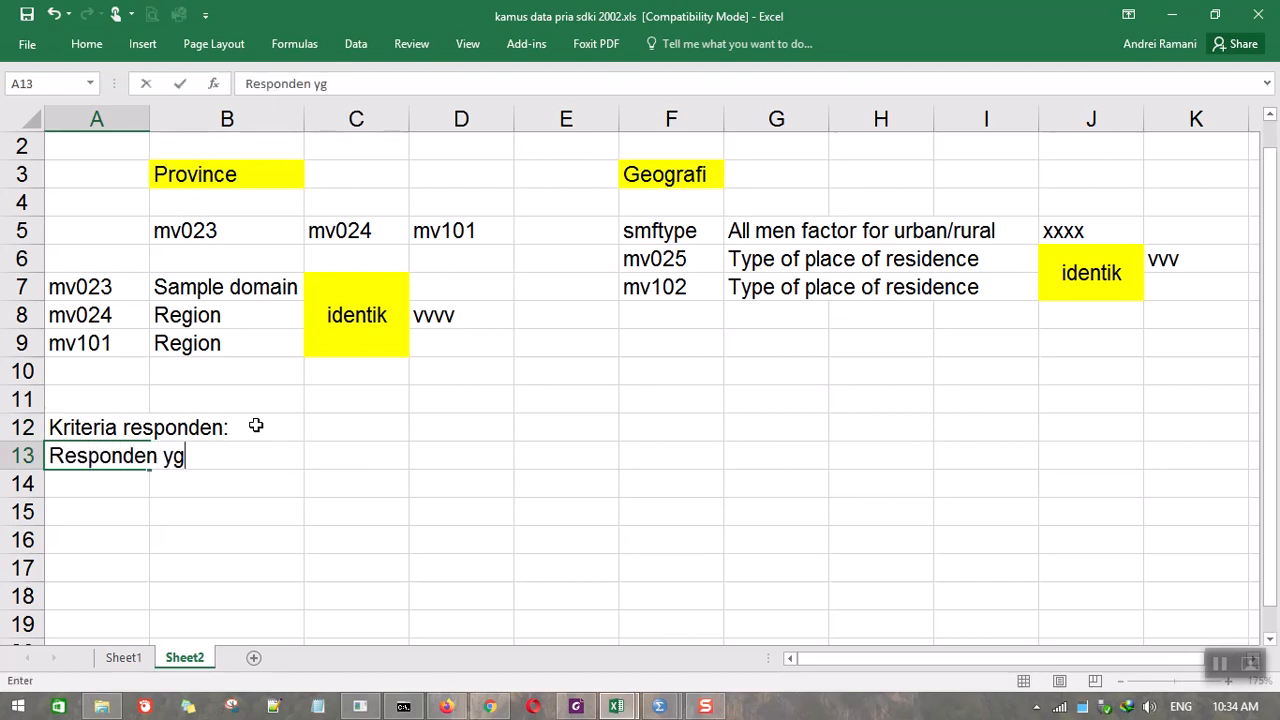
type(" berasal d")
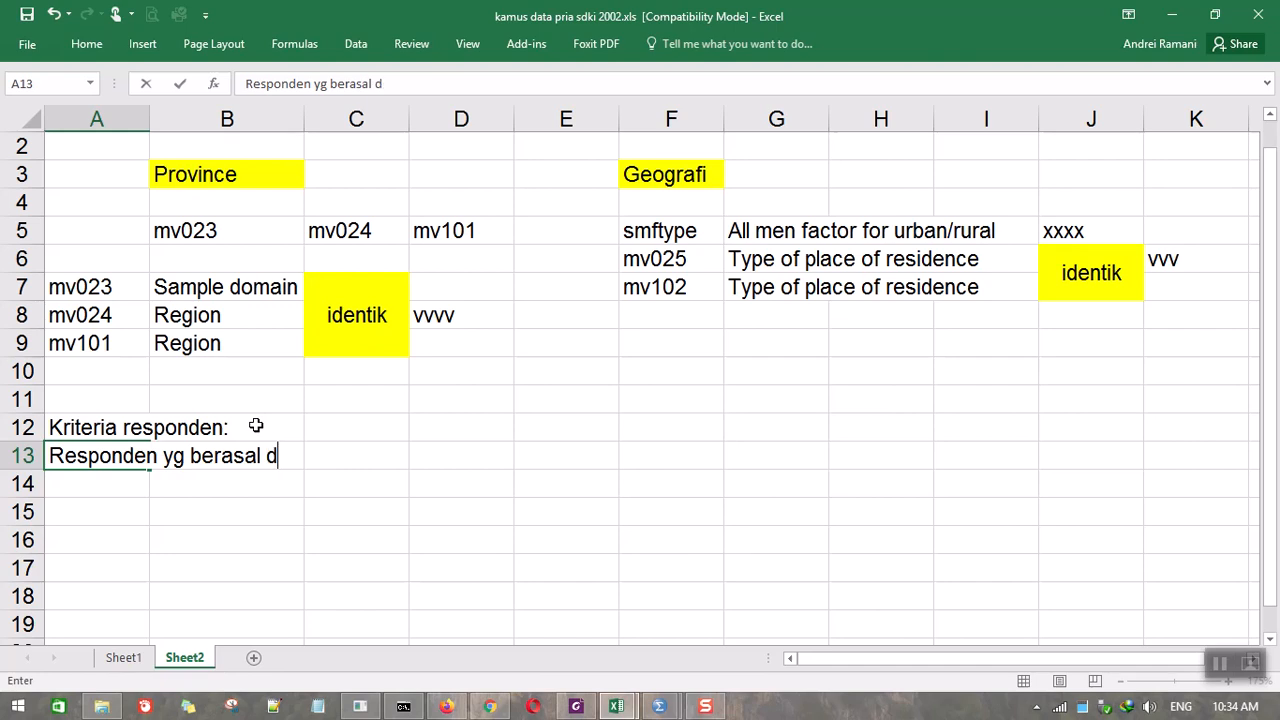
type("ari Jawa Timur")
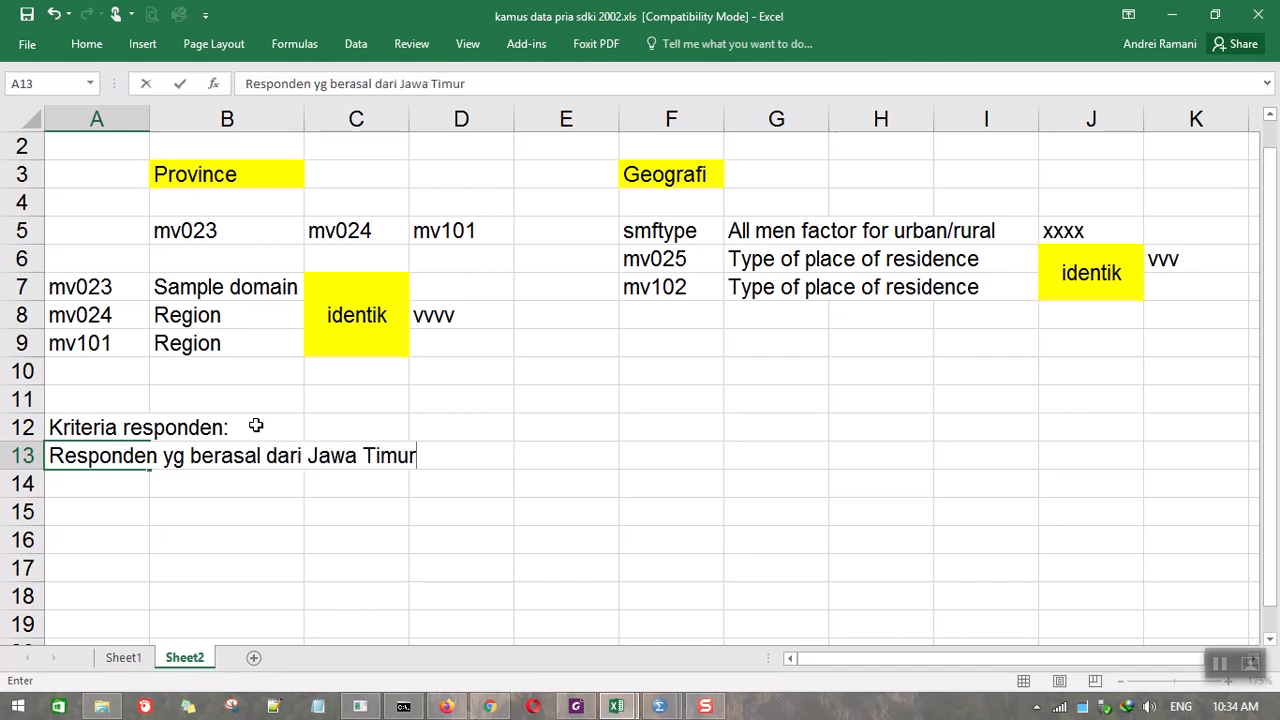
key("Return")
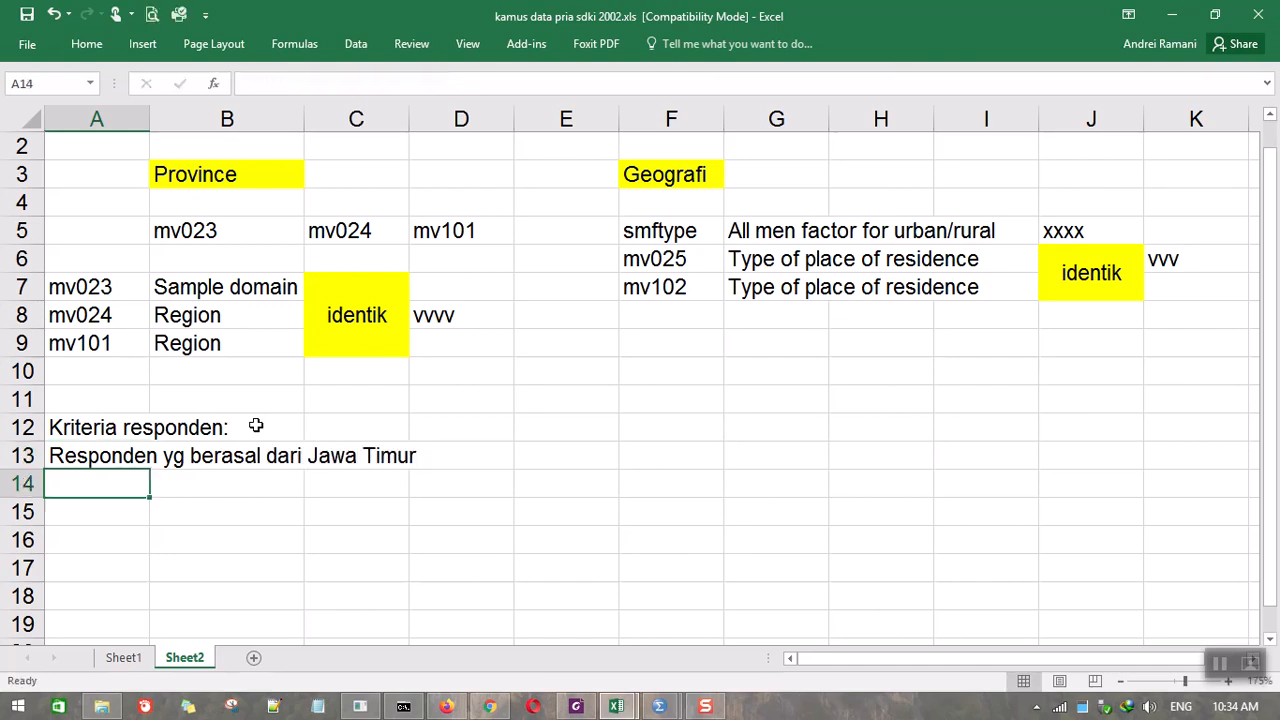
left_click(473, 455)
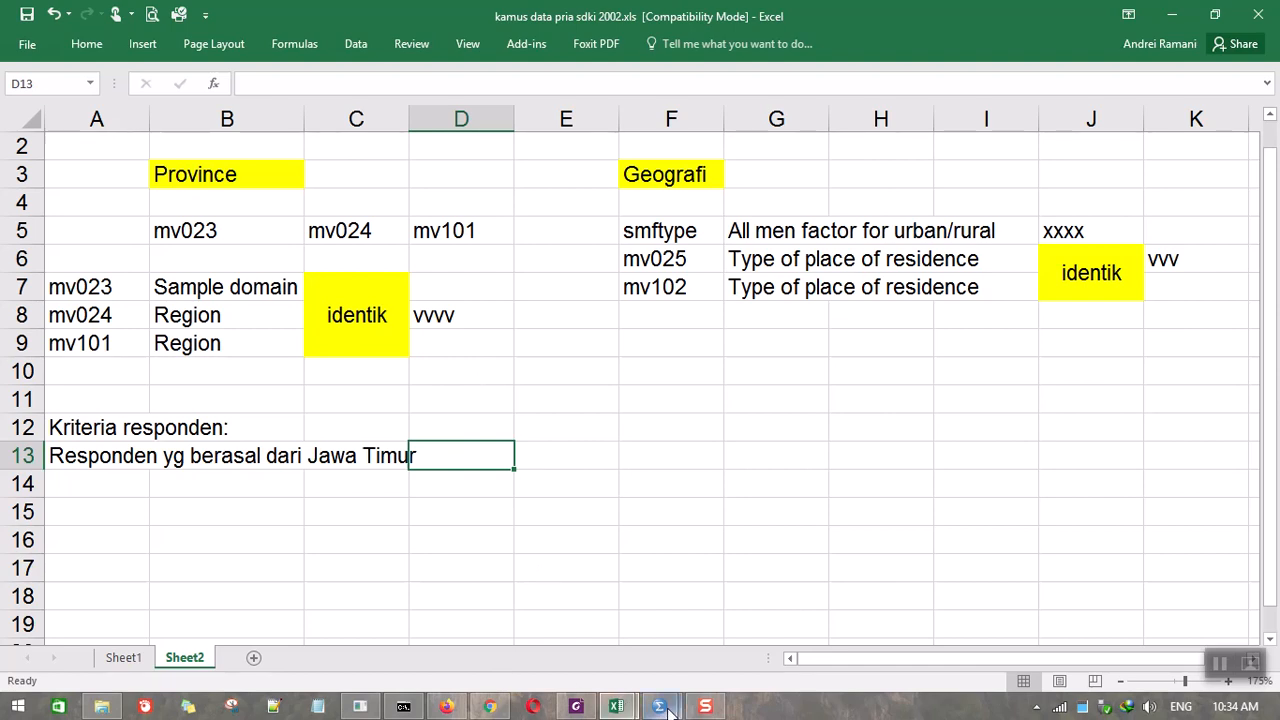
Step: Switch to Foxit PhantomPDF and look up the province code of Jawa Timur in MFD_2010_Buku_1.pdf
left_click(577, 708)
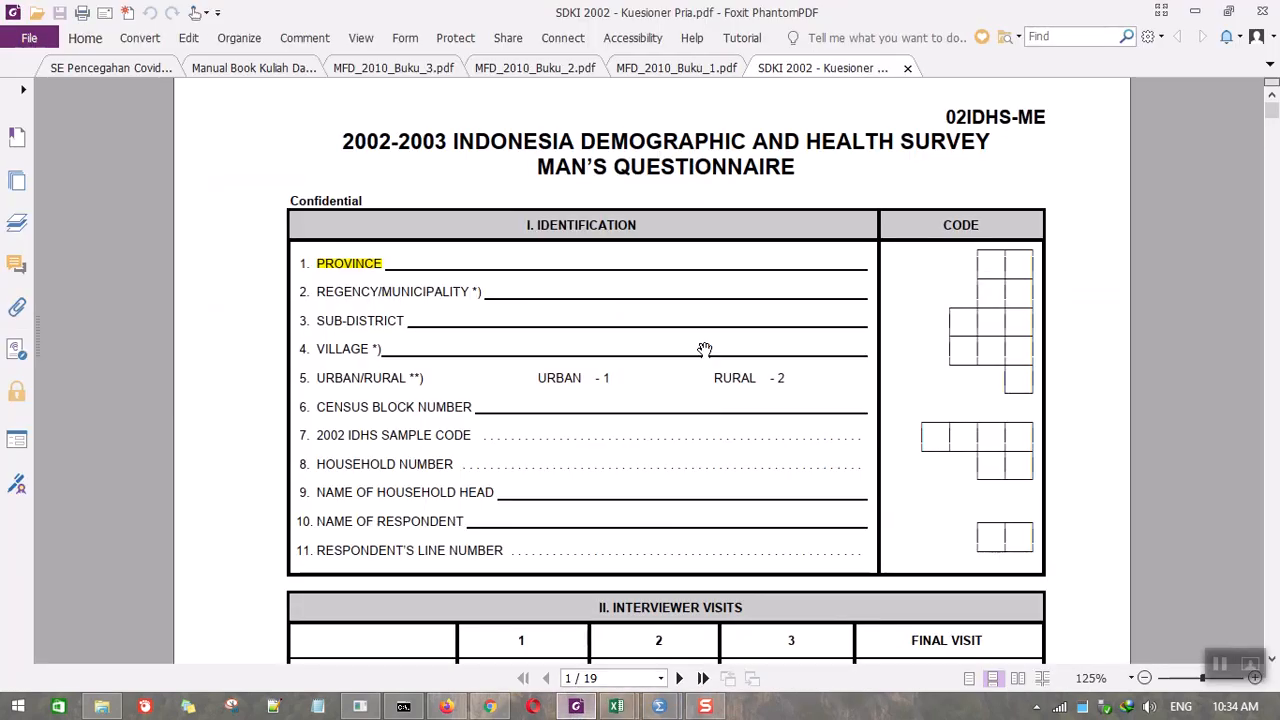
left_click(703, 68)
left_click(558, 68)
left_click(409, 68)
left_click(558, 68)
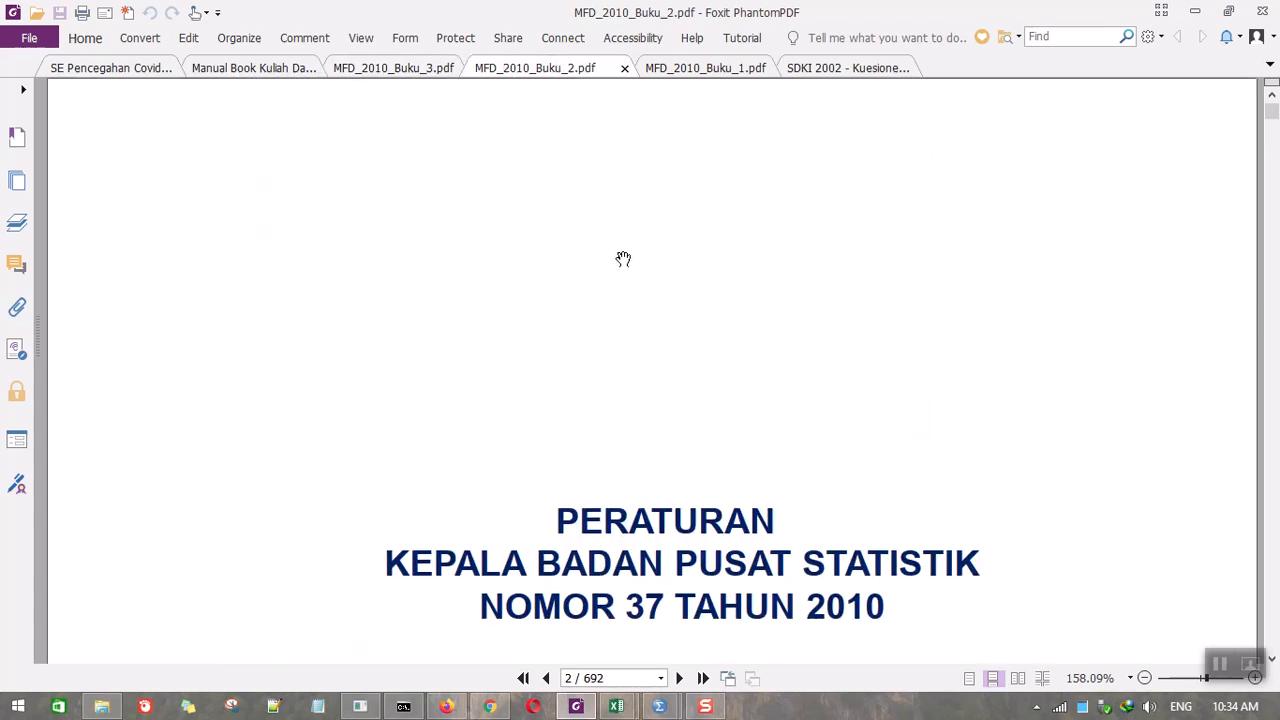
left_click(701, 70)
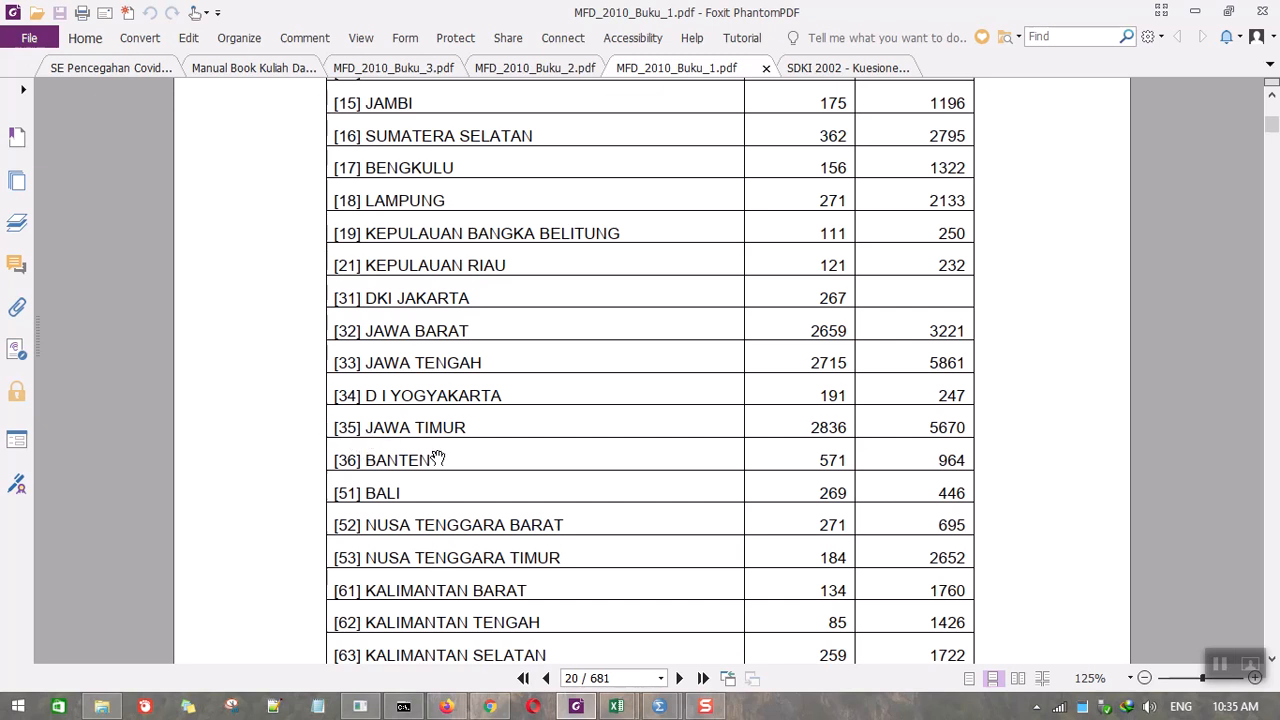
Step: Return to the data dictionary workbook in Excel and record the condition mv024=35 in cell E13 beside the Jawa Timur criterion
left_click(616, 706)
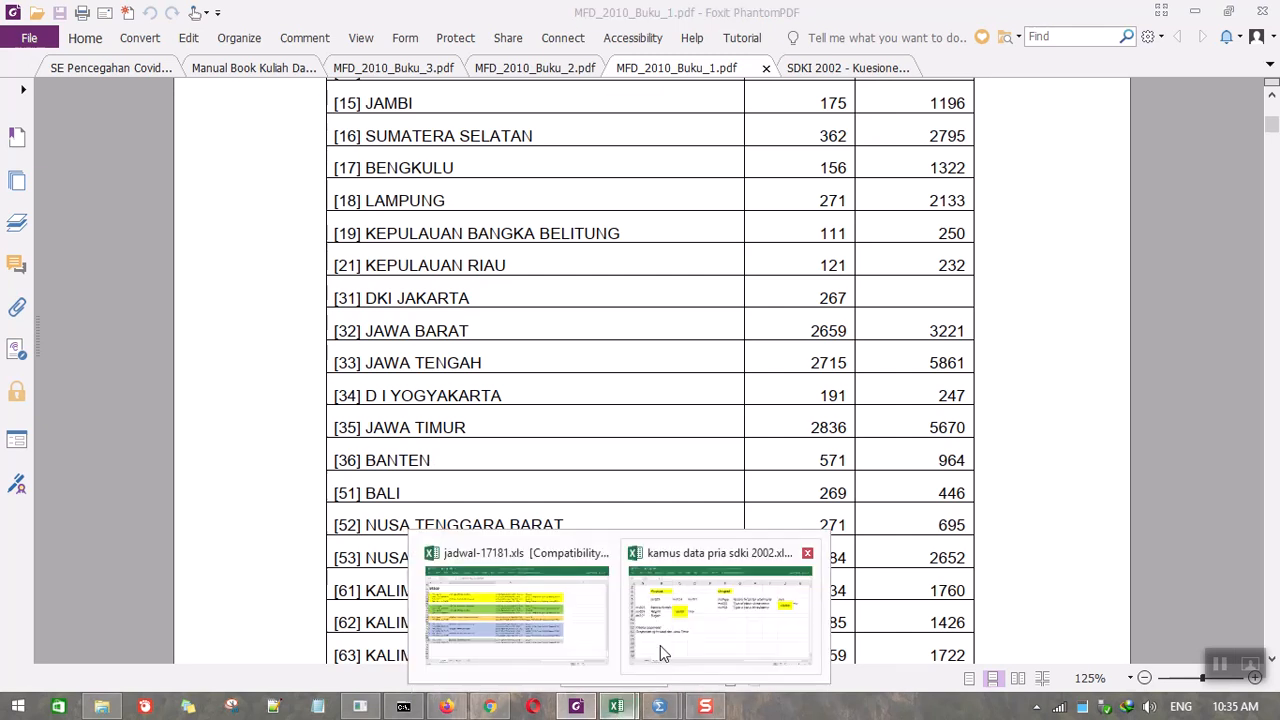
left_click(660, 645)
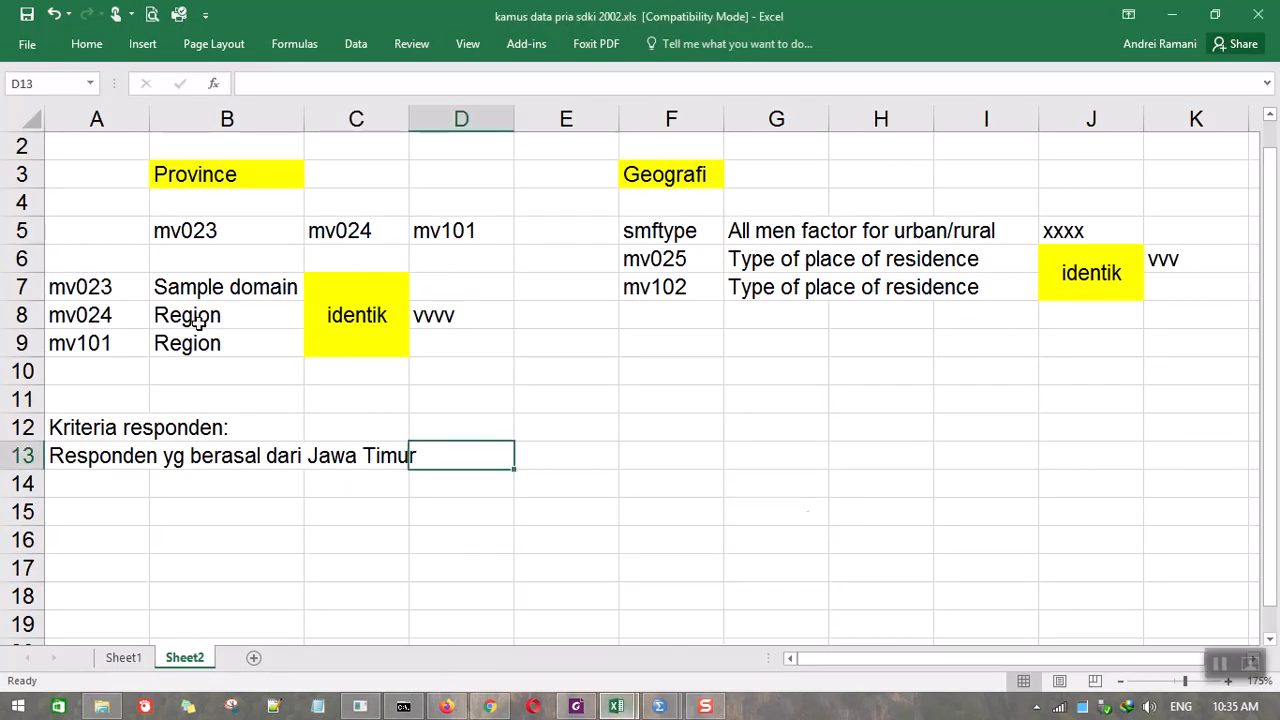
left_click(524, 454)
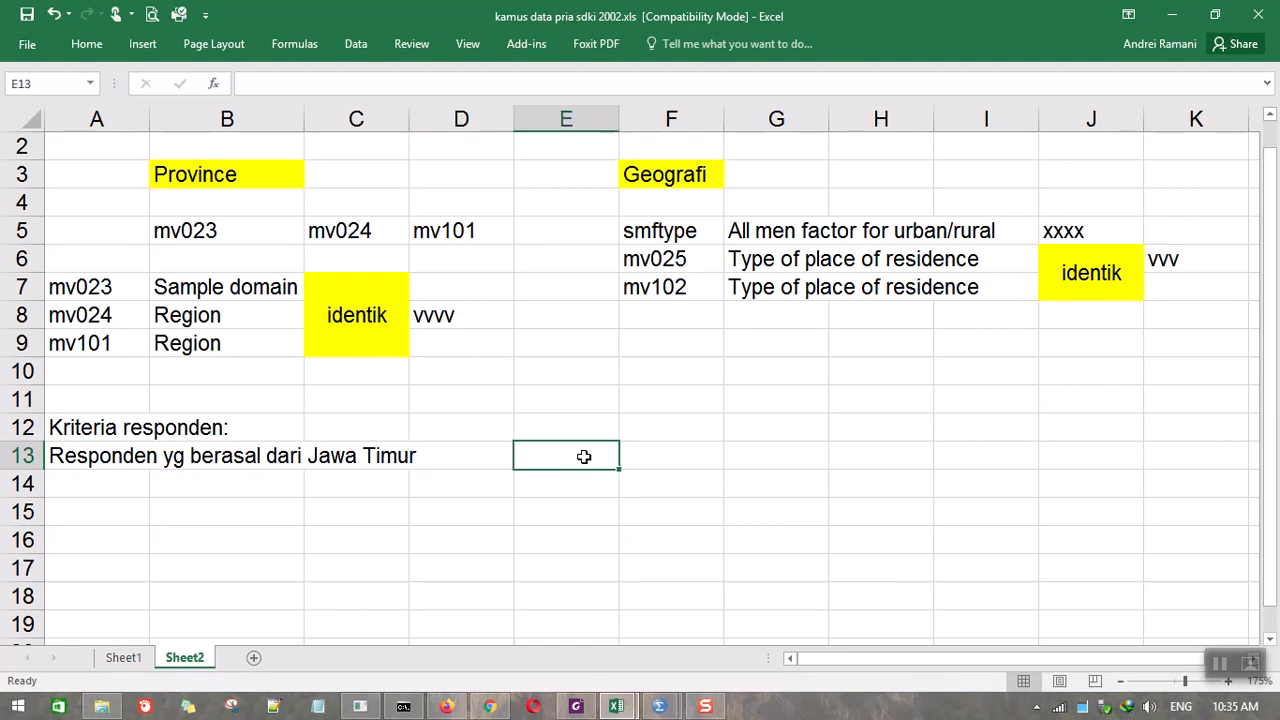
type("mv")
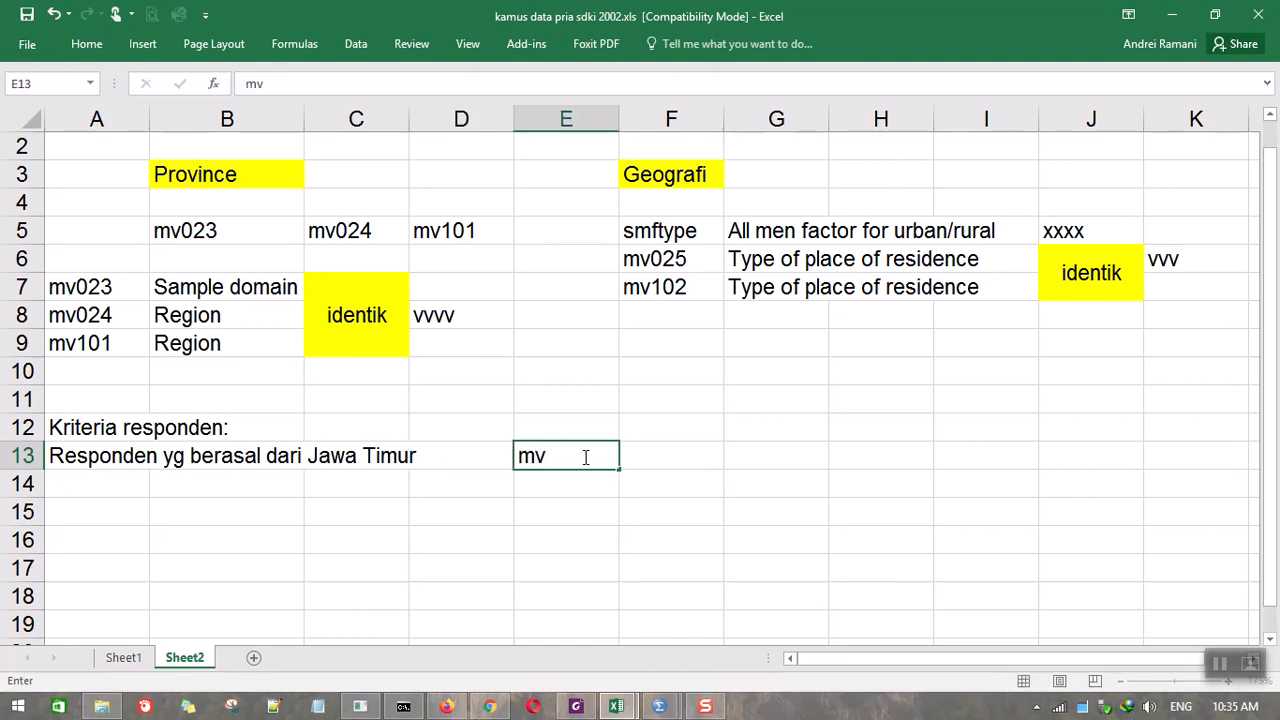
type("024")
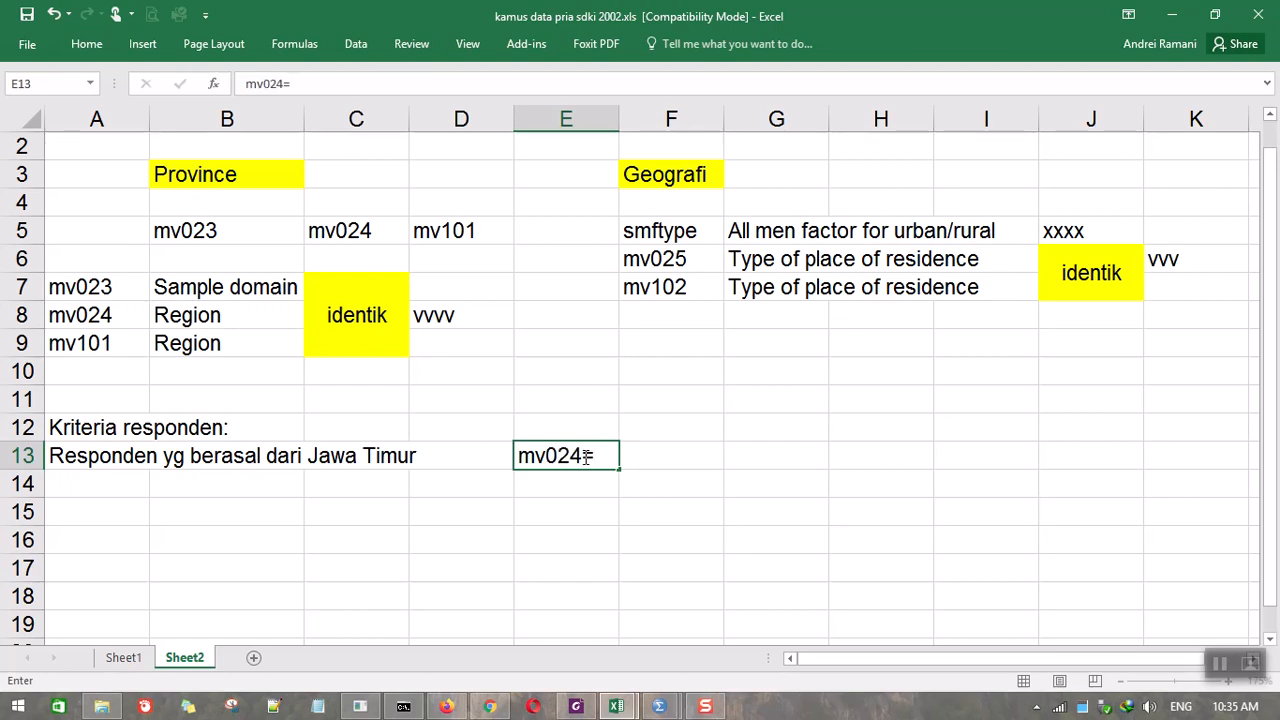
type("=35")
key("Return")
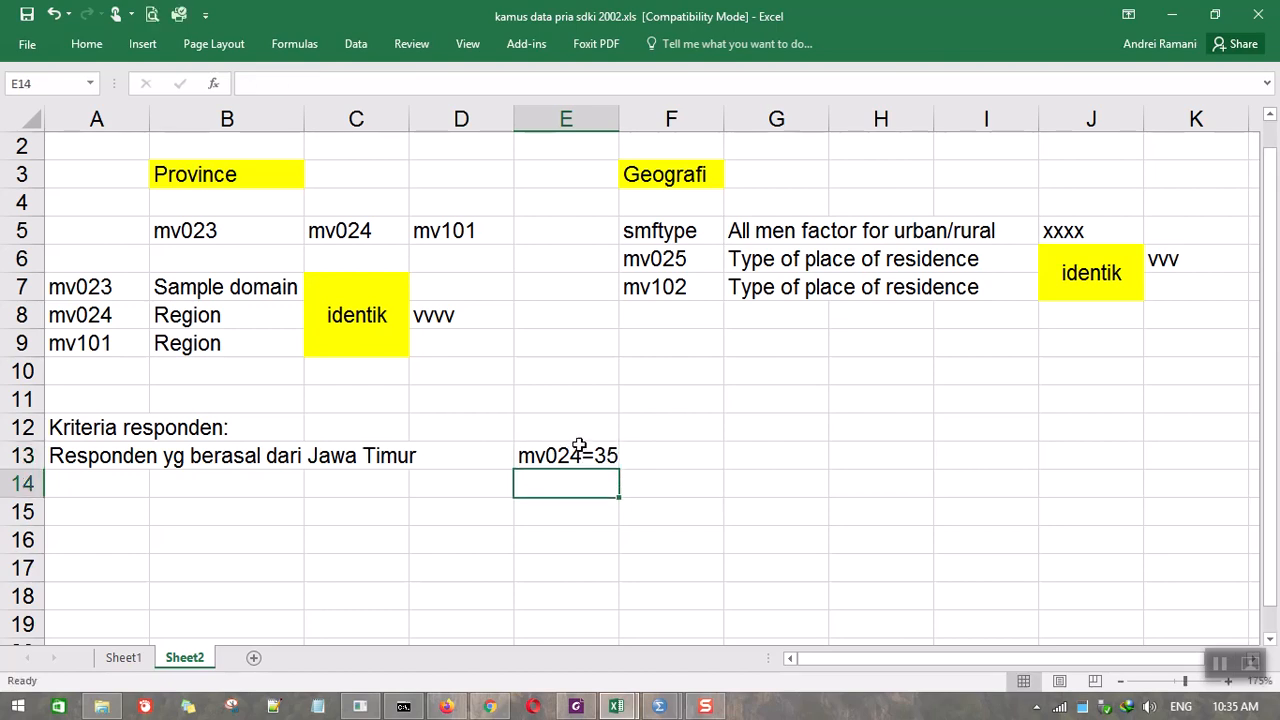
left_click(686, 429)
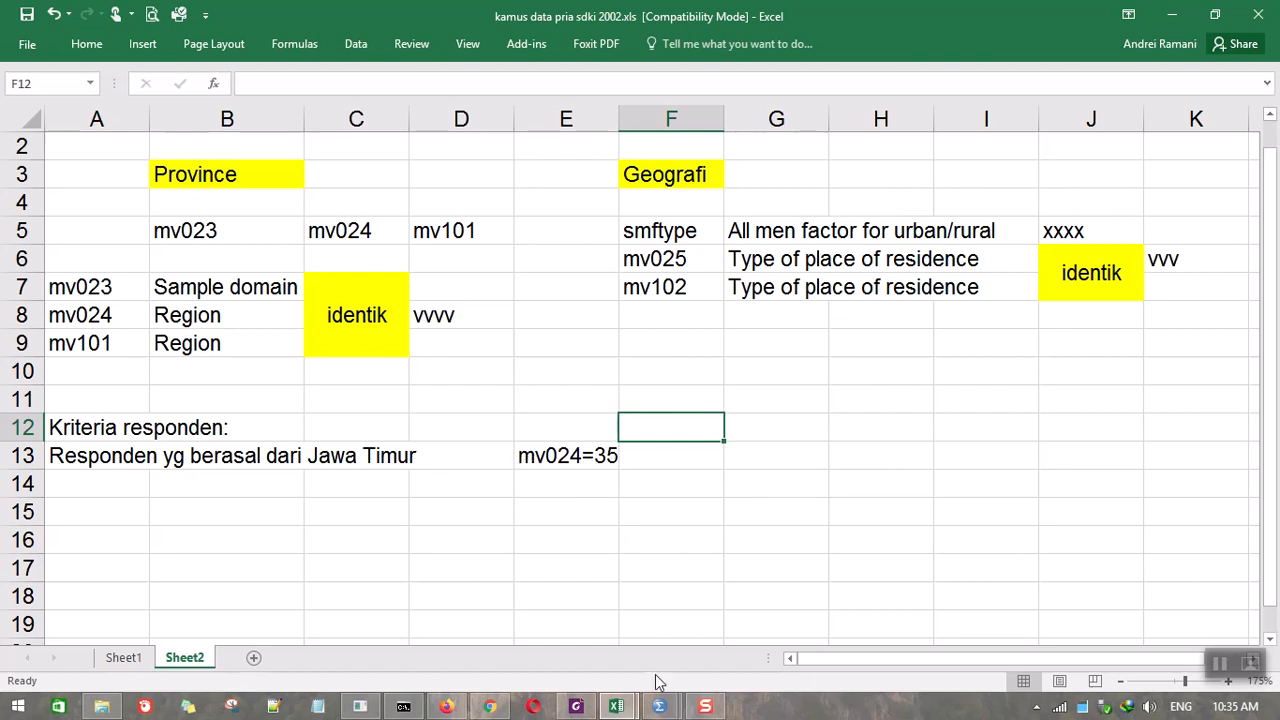
Step: Switch to the IDMR41FL.SAV dataset in SPSS and set Select Cases to use the "If condition is satisfied" option
mouse_move(660, 706)
left_click(743, 600)
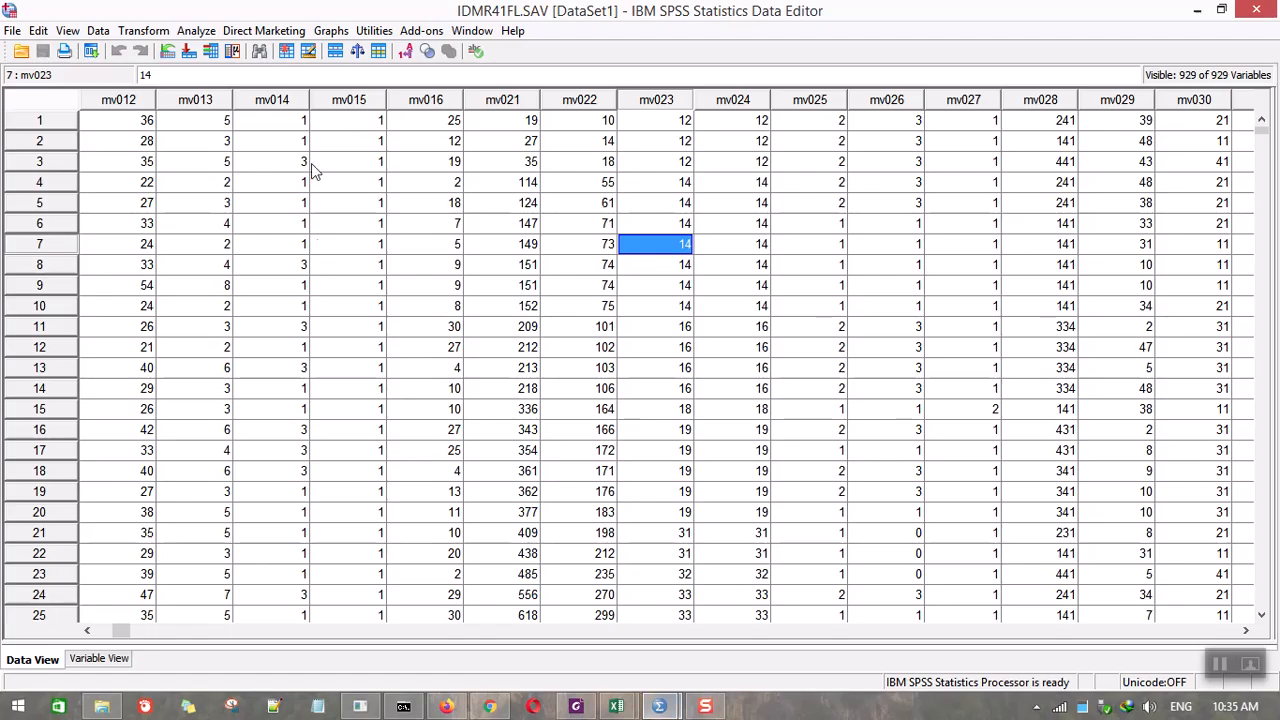
left_click(106, 32)
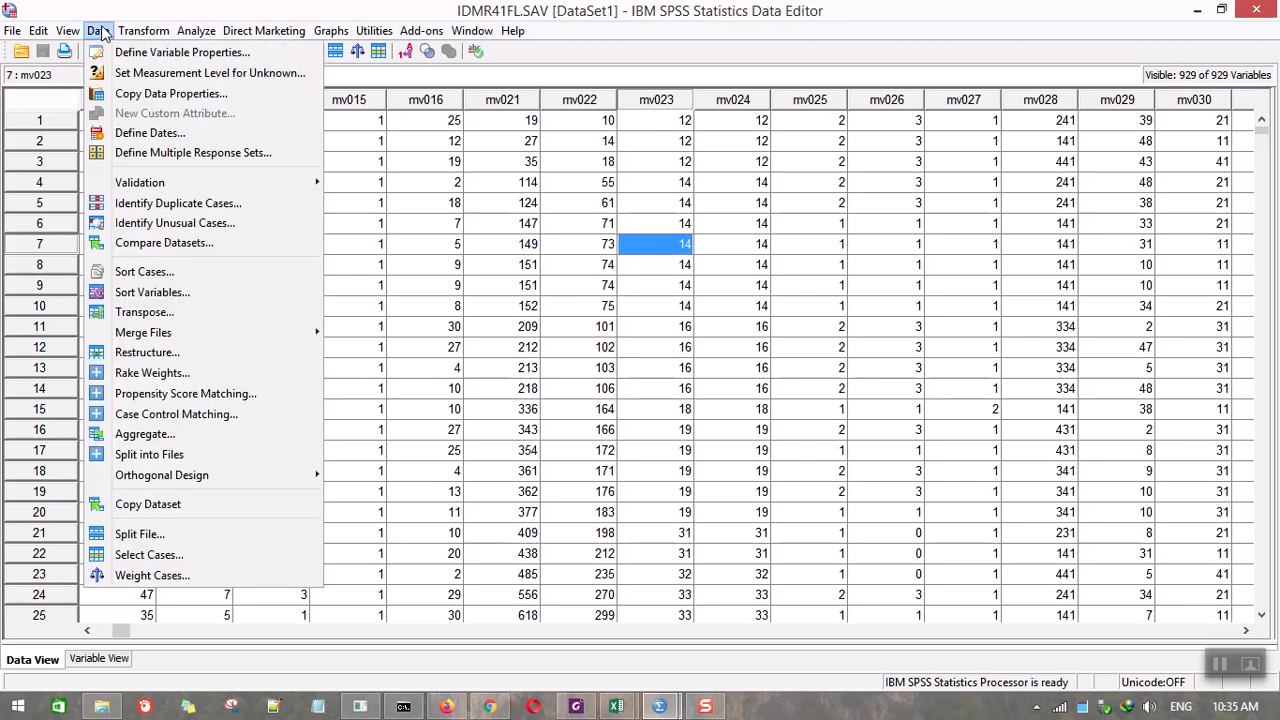
left_click(160, 556)
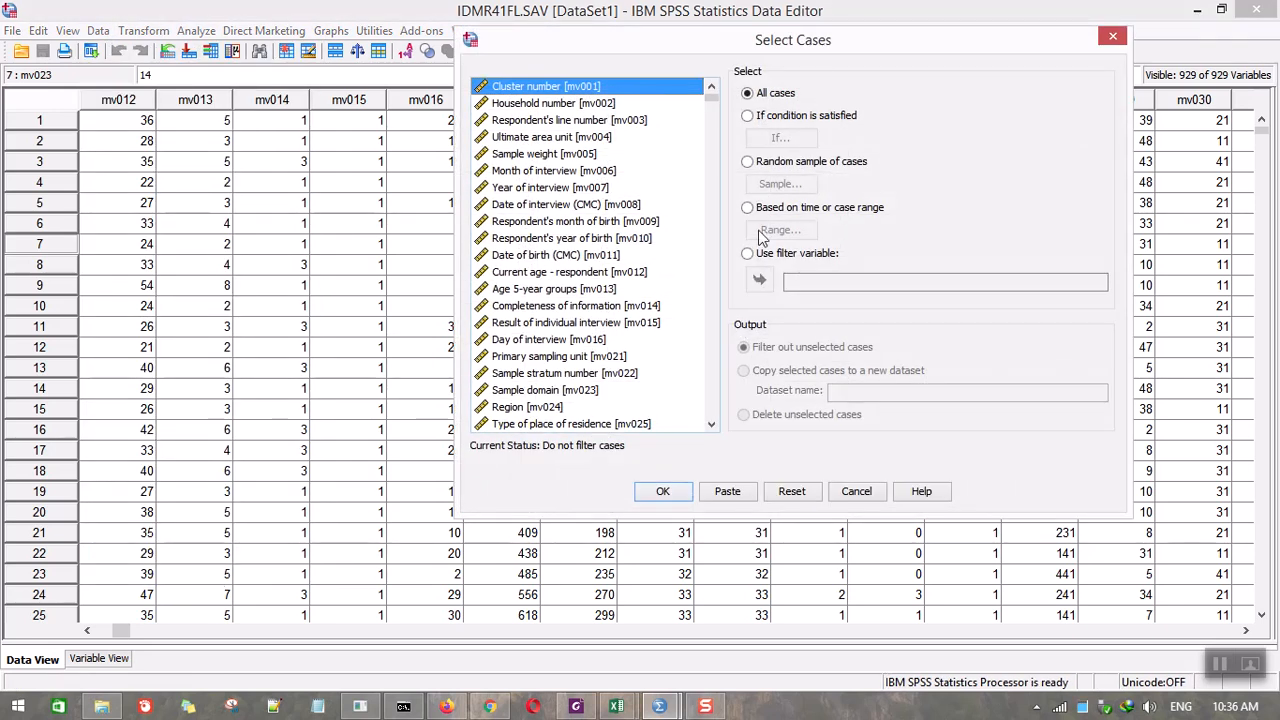
left_click_drag(863, 41, 615, 73)
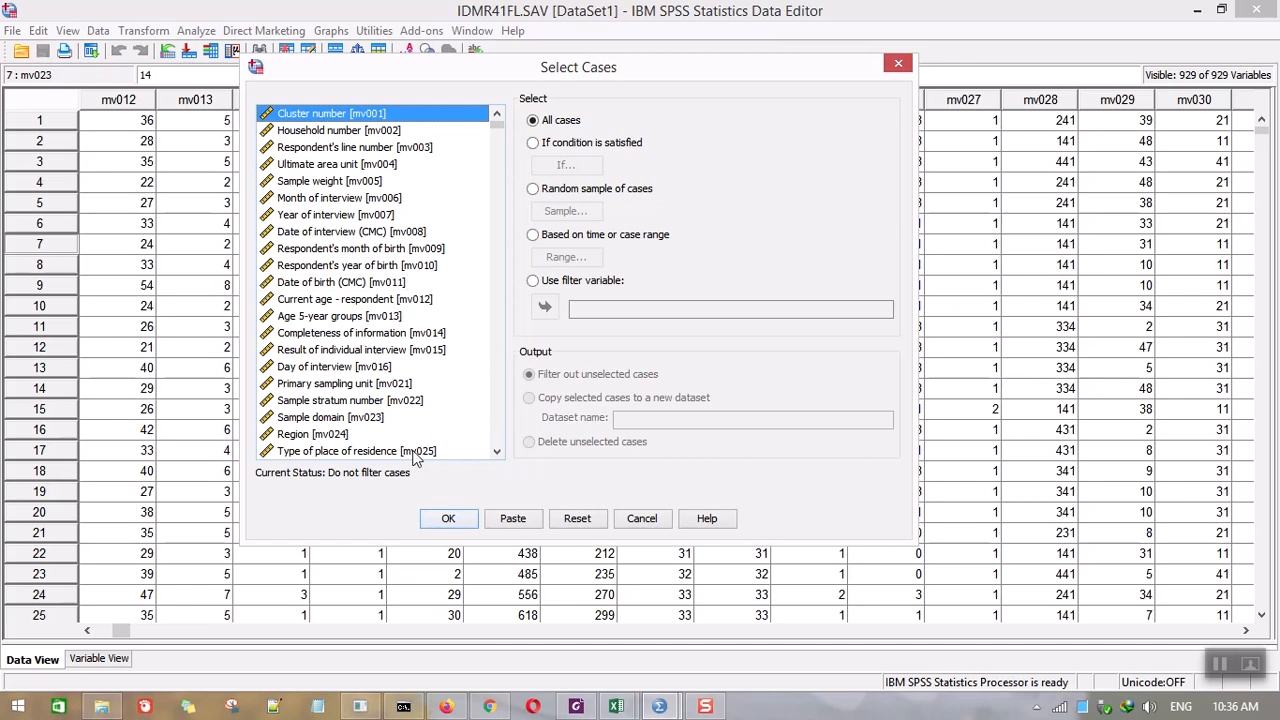
left_click(343, 436)
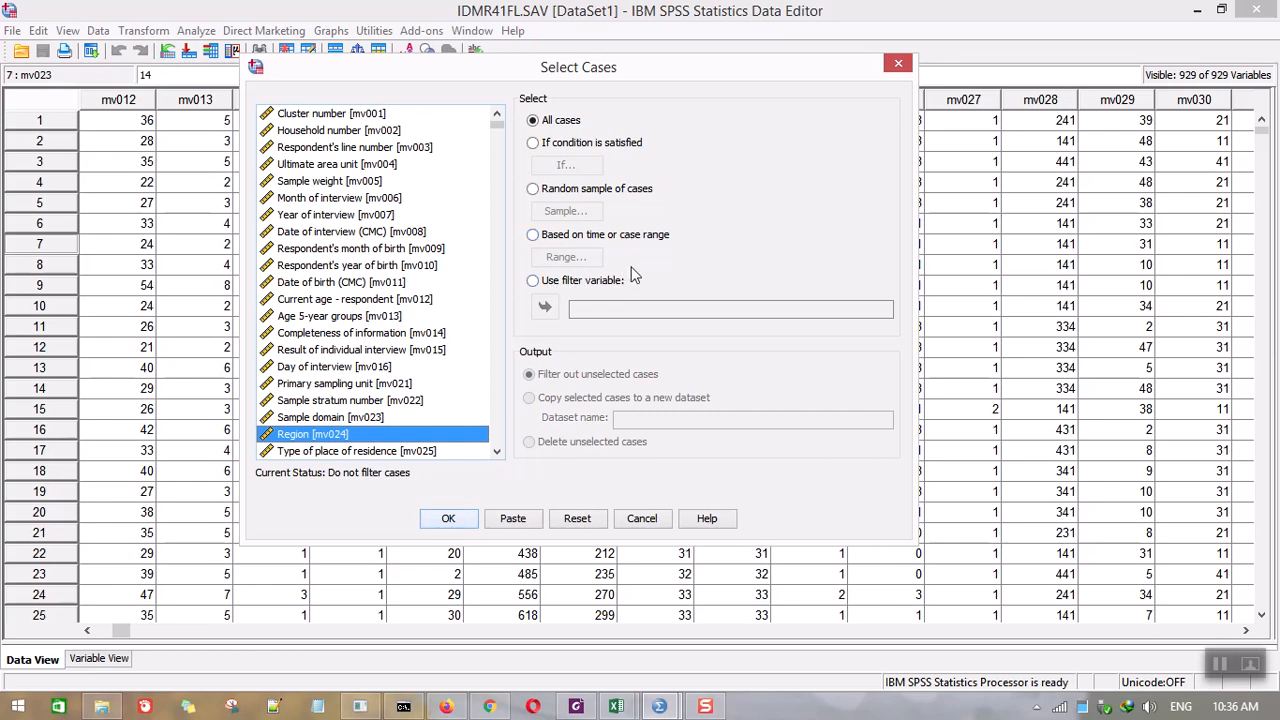
left_click(533, 143)
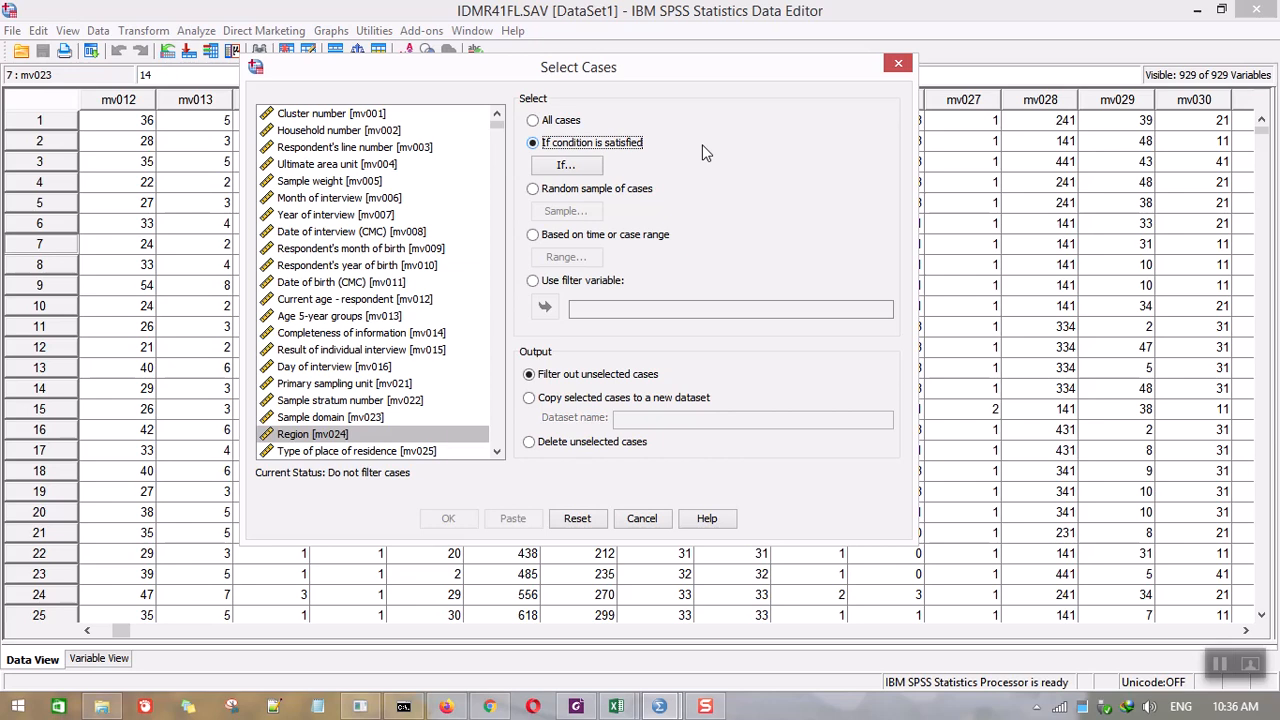
Step: Open the Select Cases condition for editing and insert the Region variable mv024 into the expression
left_click(582, 172)
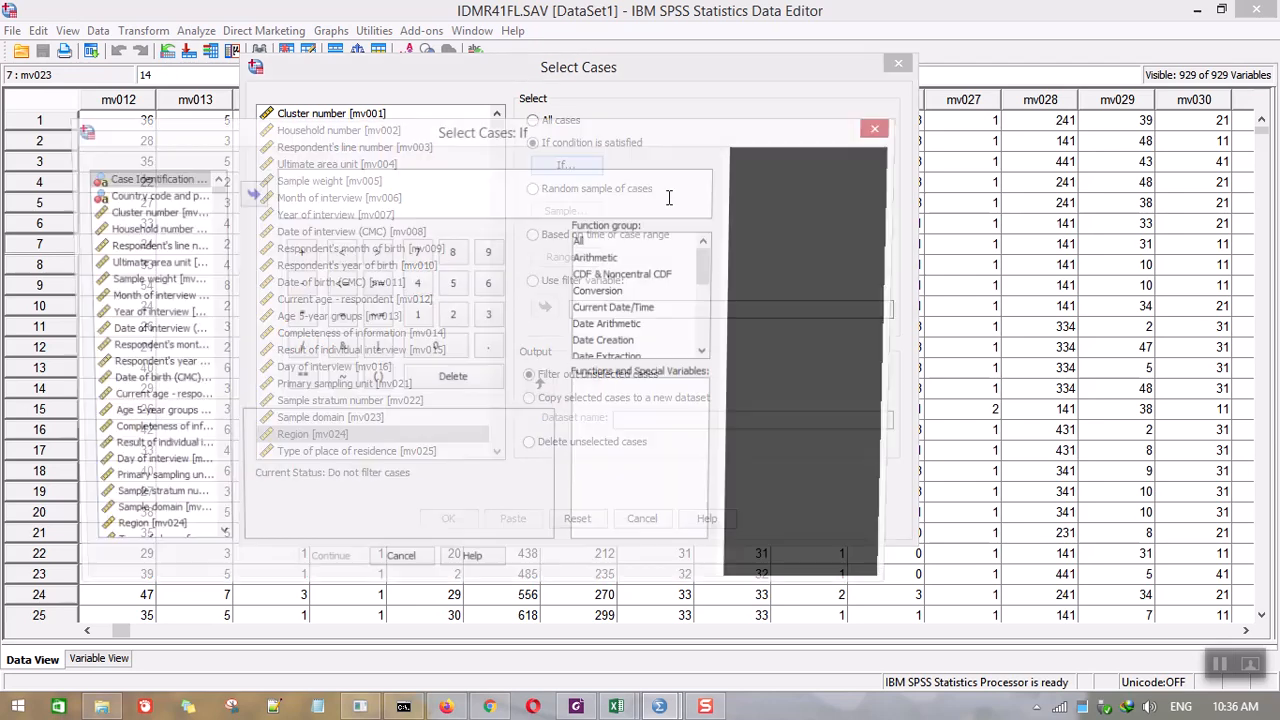
left_click_drag(673, 141, 1010, 138)
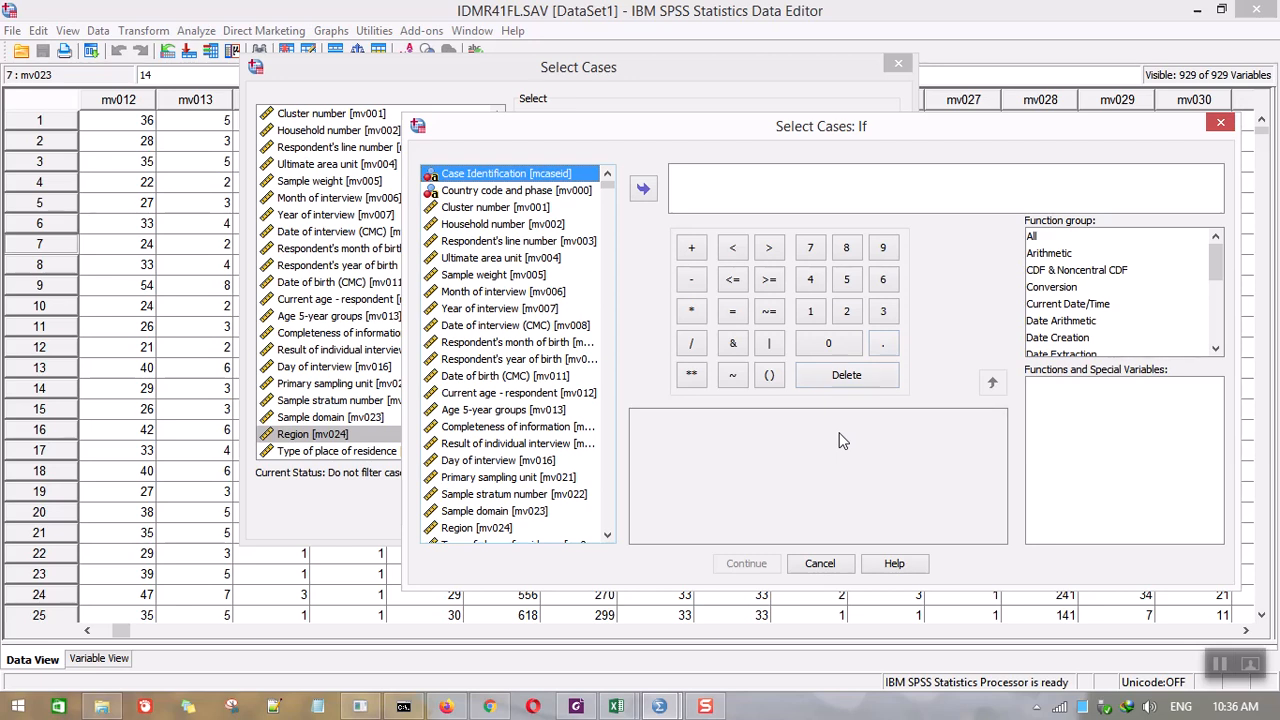
left_click(508, 528)
left_click(644, 189)
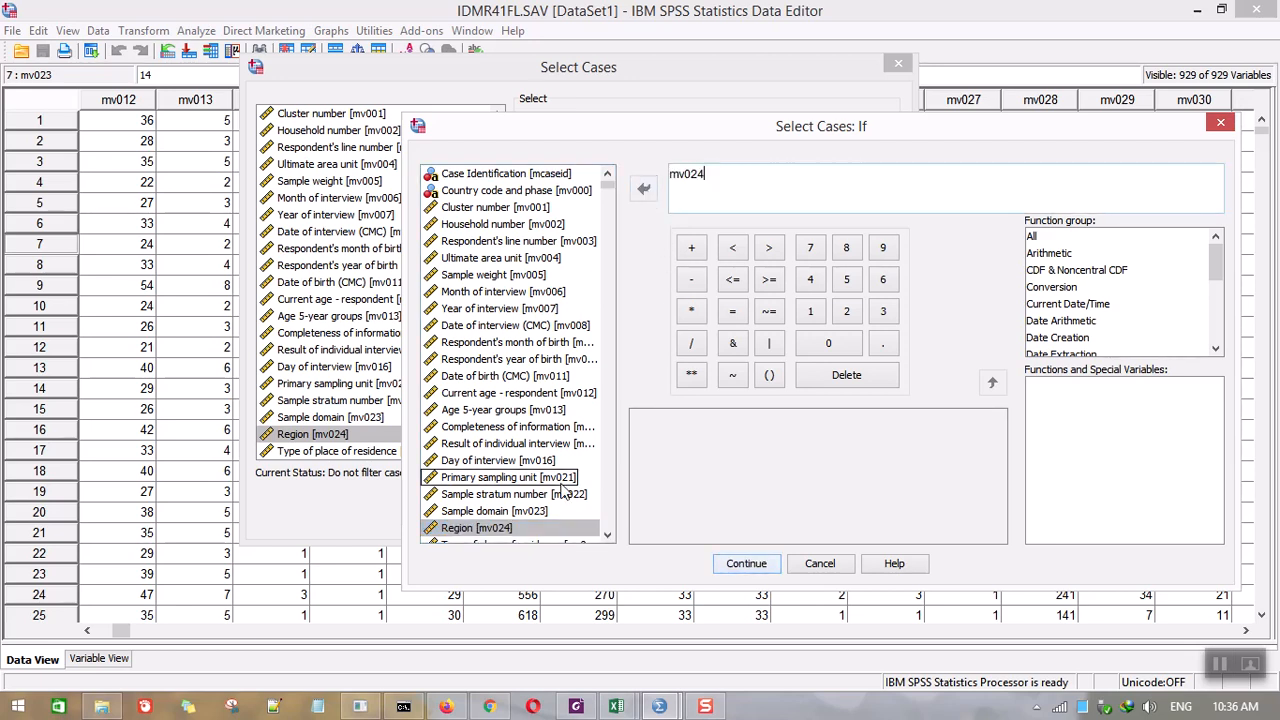
Step: Switch to the data dictionary workbook in Excel and check the condition recorded for the Jawa Timur criterion
left_click(616, 706)
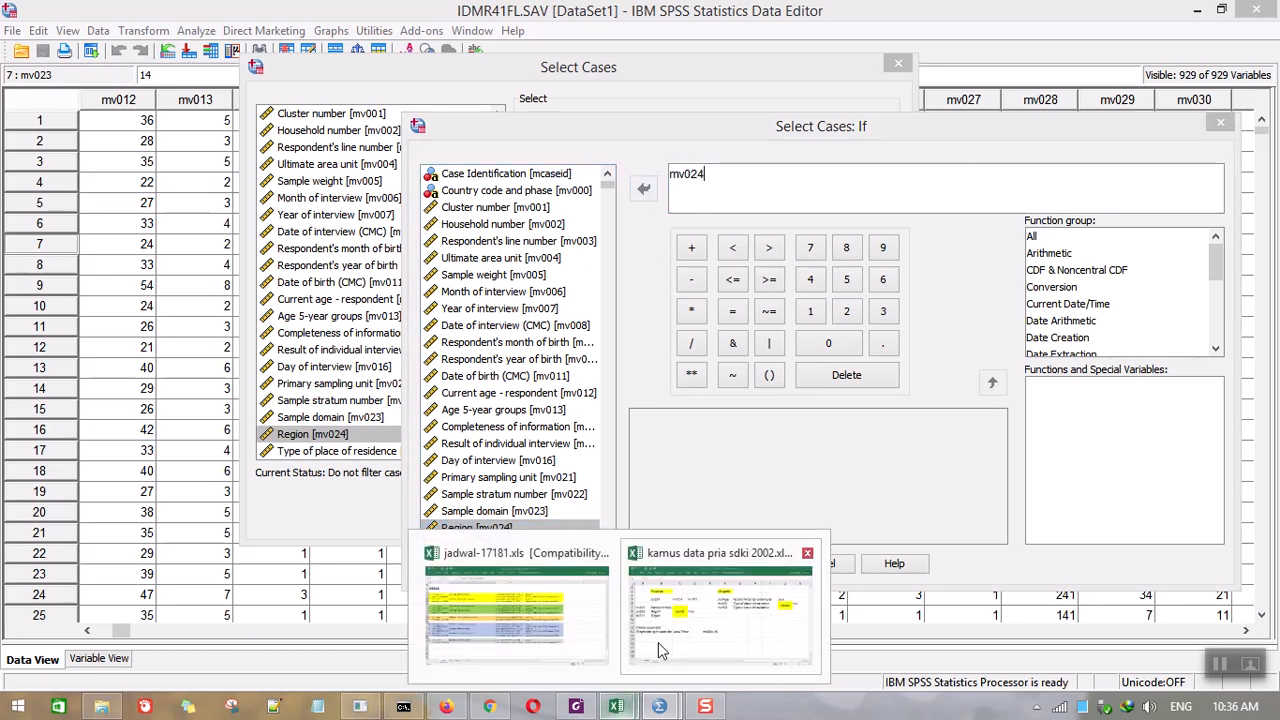
left_click(658, 648)
left_click(594, 456)
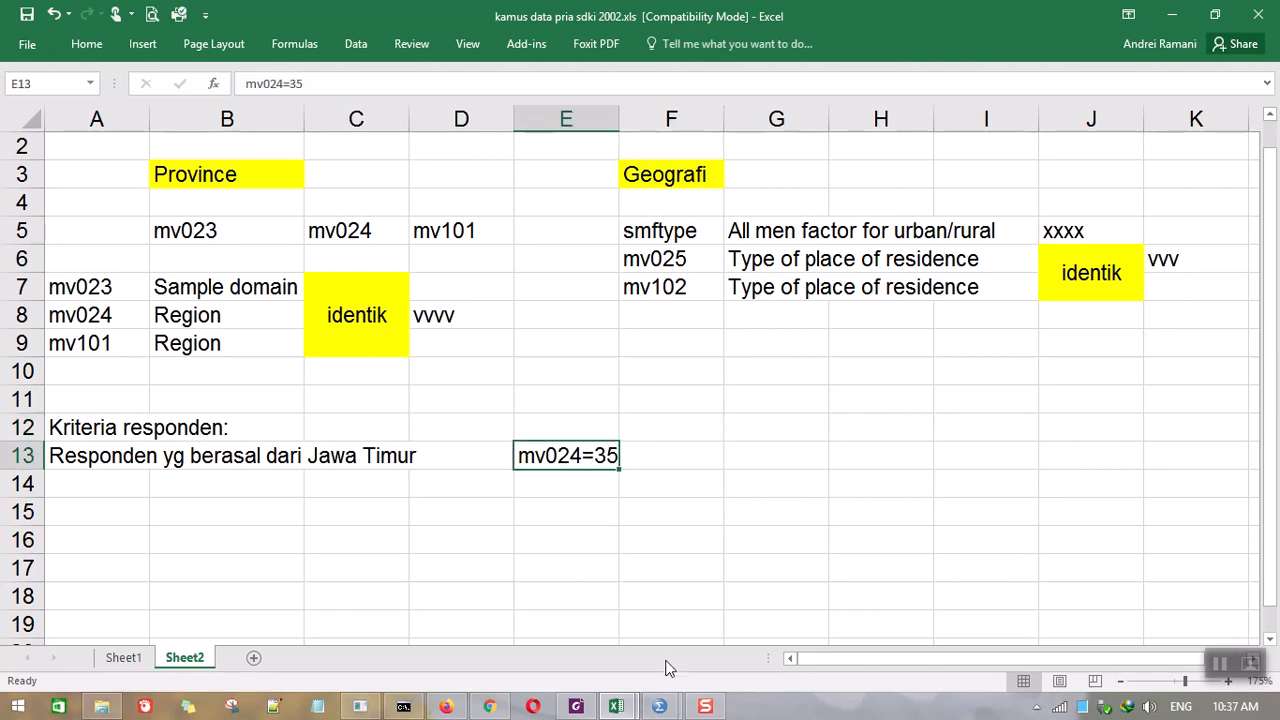
Step: Return to the Select Cases condition in SPSS, complete it as mv024 = 35 and accept it
mouse_move(660, 702)
left_click(716, 627)
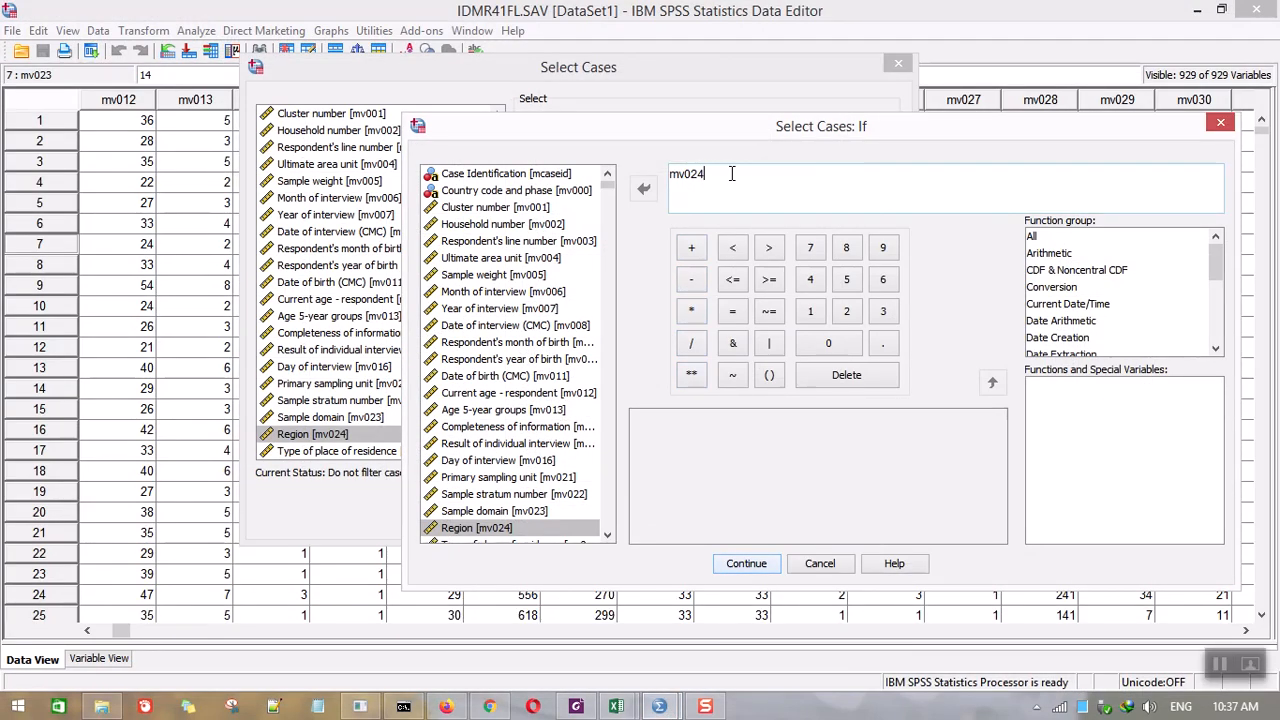
left_click(733, 314)
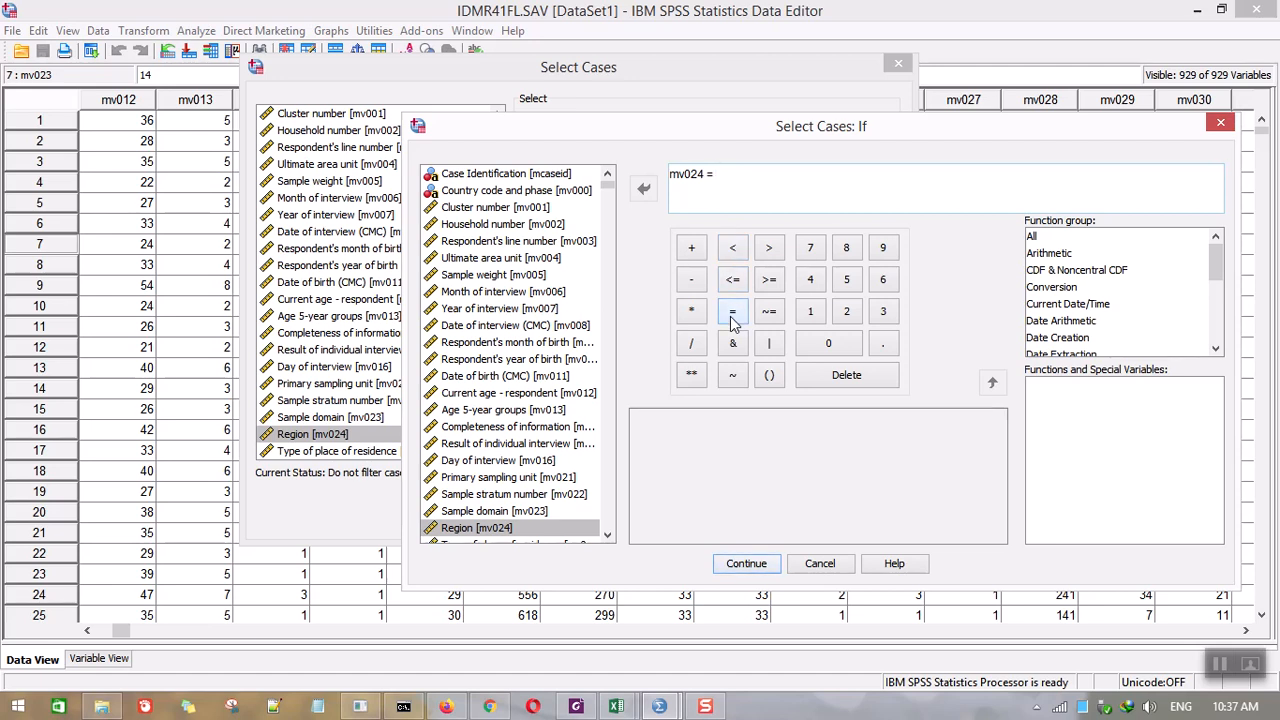
type("35")
left_click(748, 566)
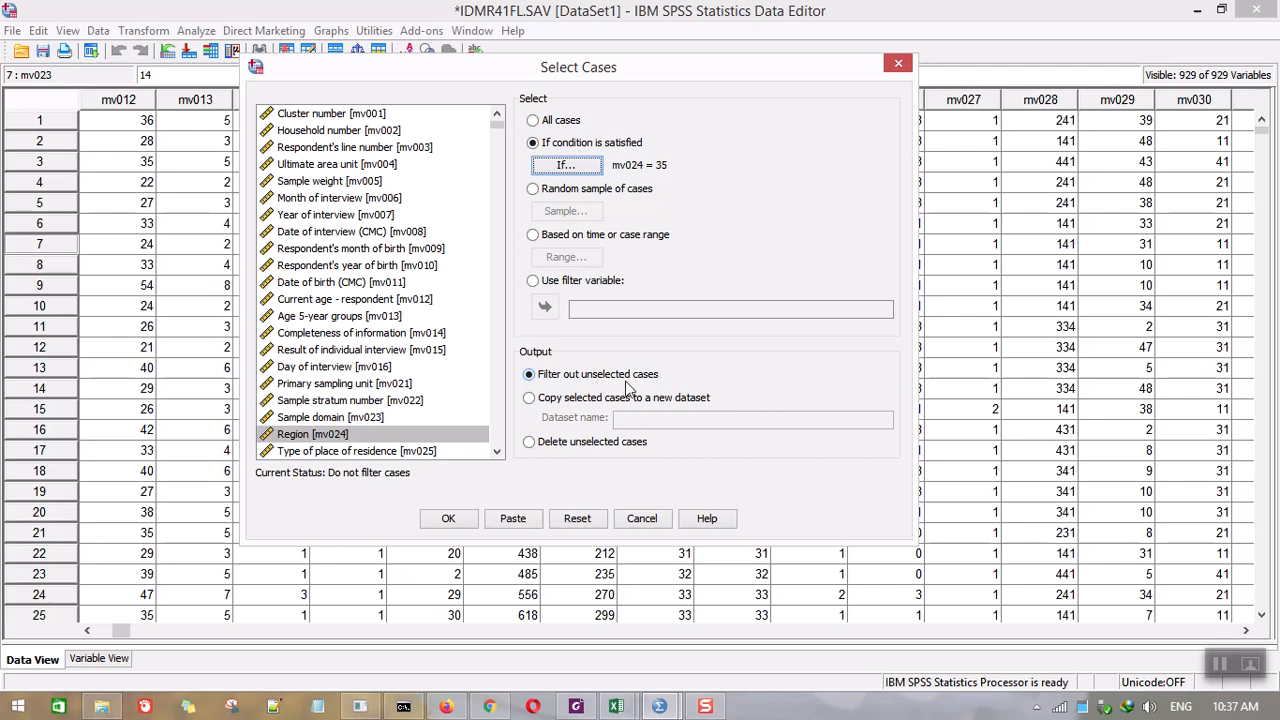
Step: Try the output options for copying selected cases to a new dataset and for deleting unselected cases
left_click(532, 407)
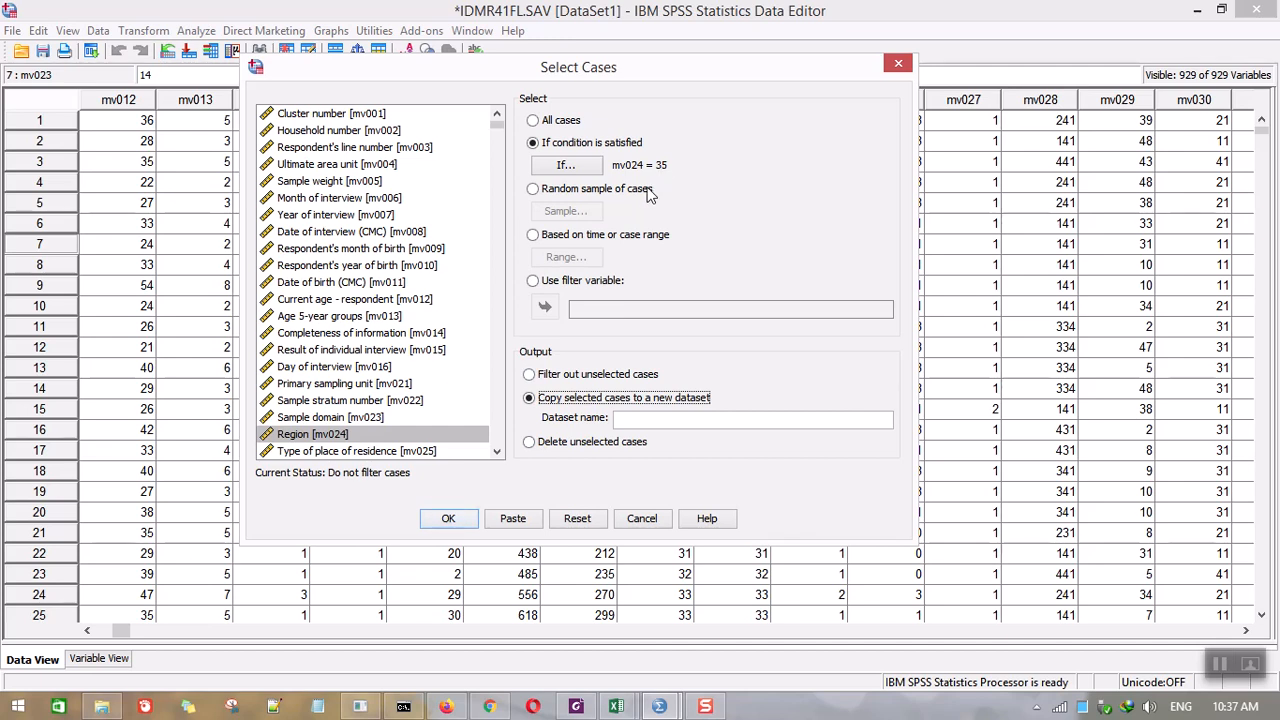
left_click(575, 442)
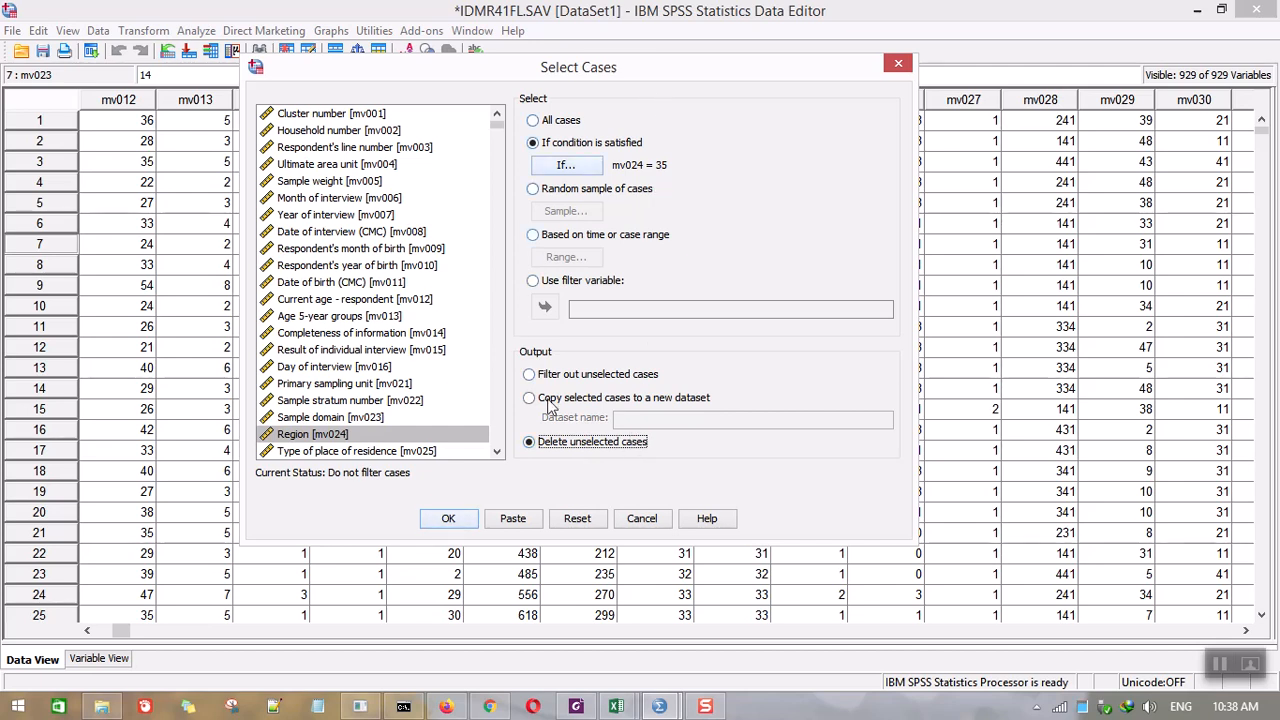
left_click_drag(676, 70, 771, 58)
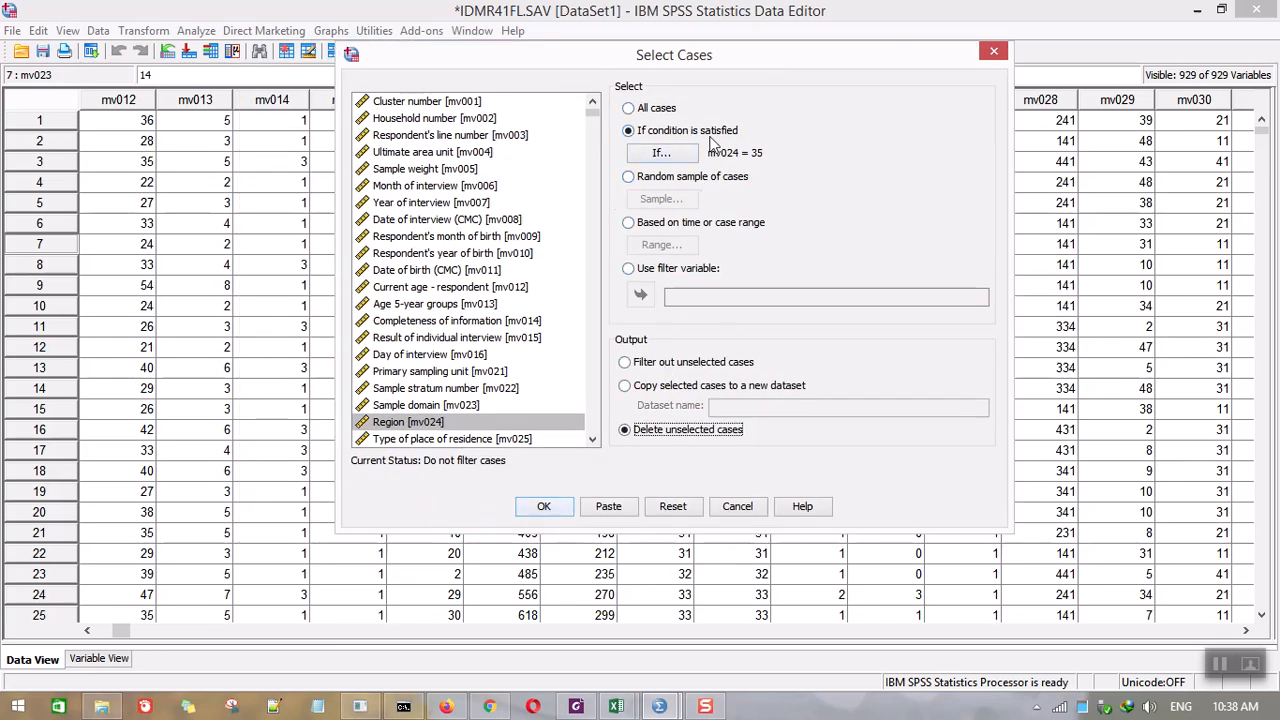
Step: Set the output to filter out unselected cases, paste the selection commands into a syntax window and minimize that window
left_click(627, 364)
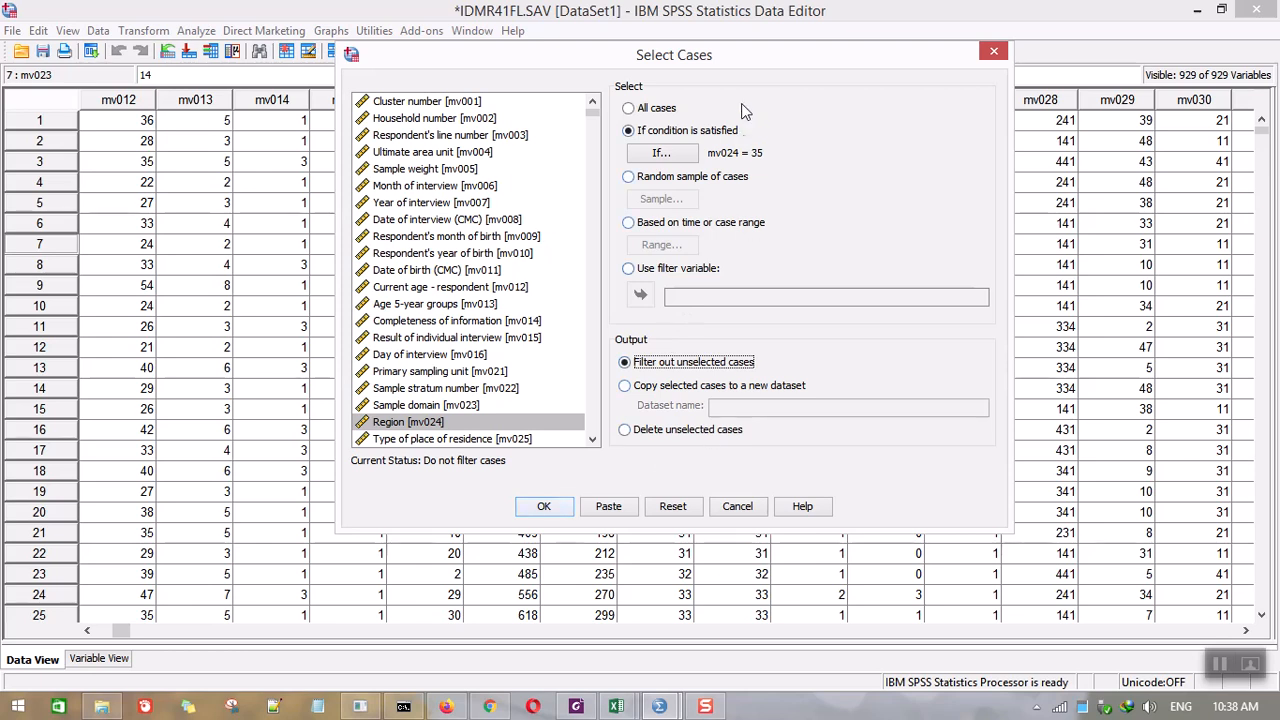
left_click_drag(792, 57, 635, 66)
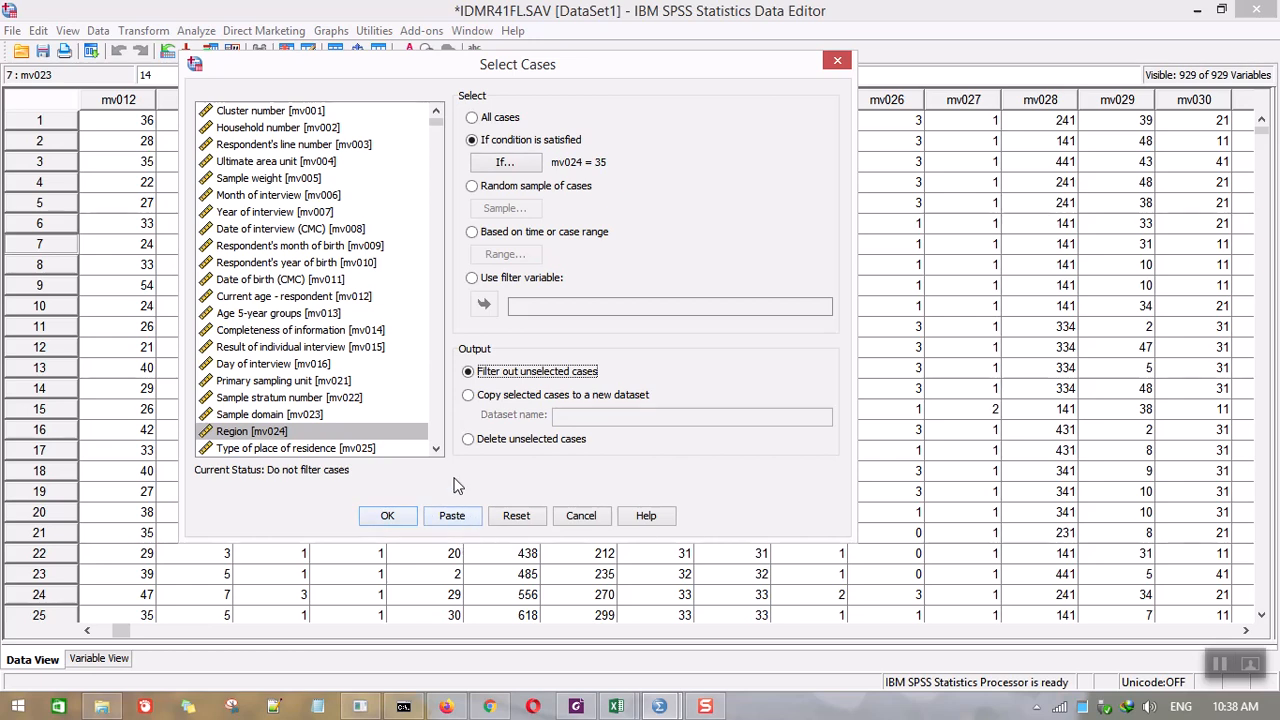
left_click(452, 516)
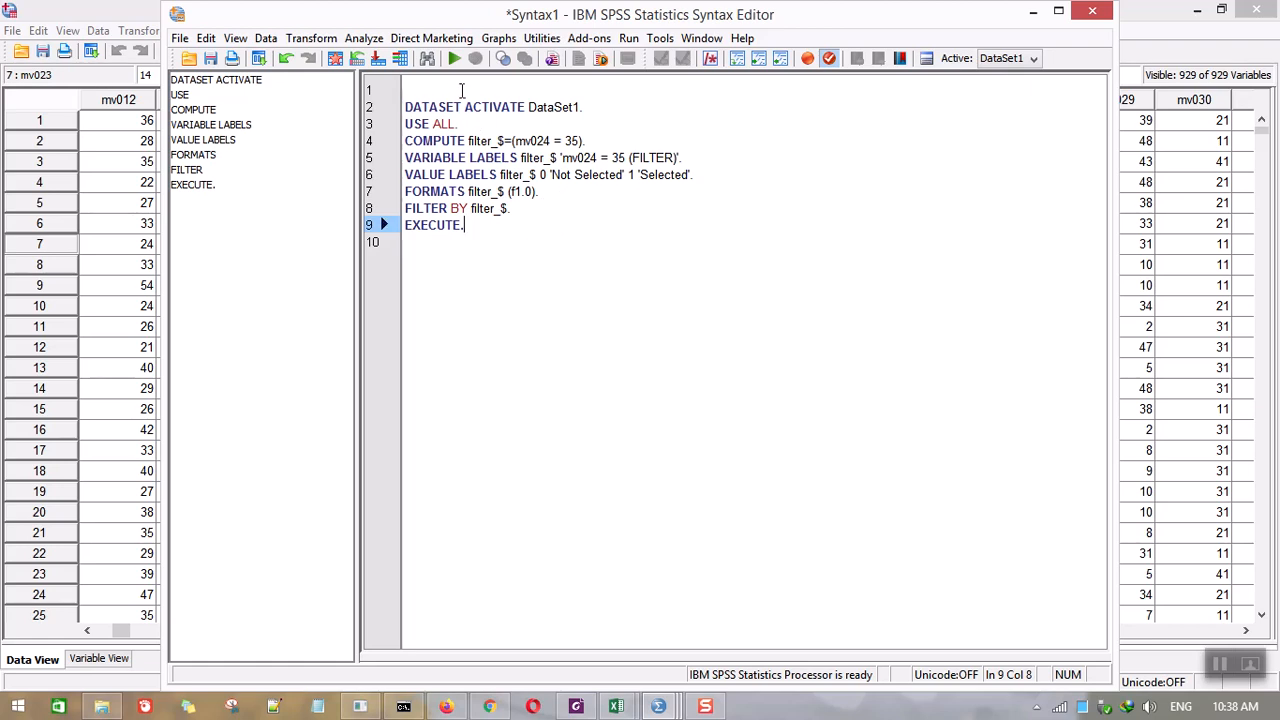
left_click(493, 91)
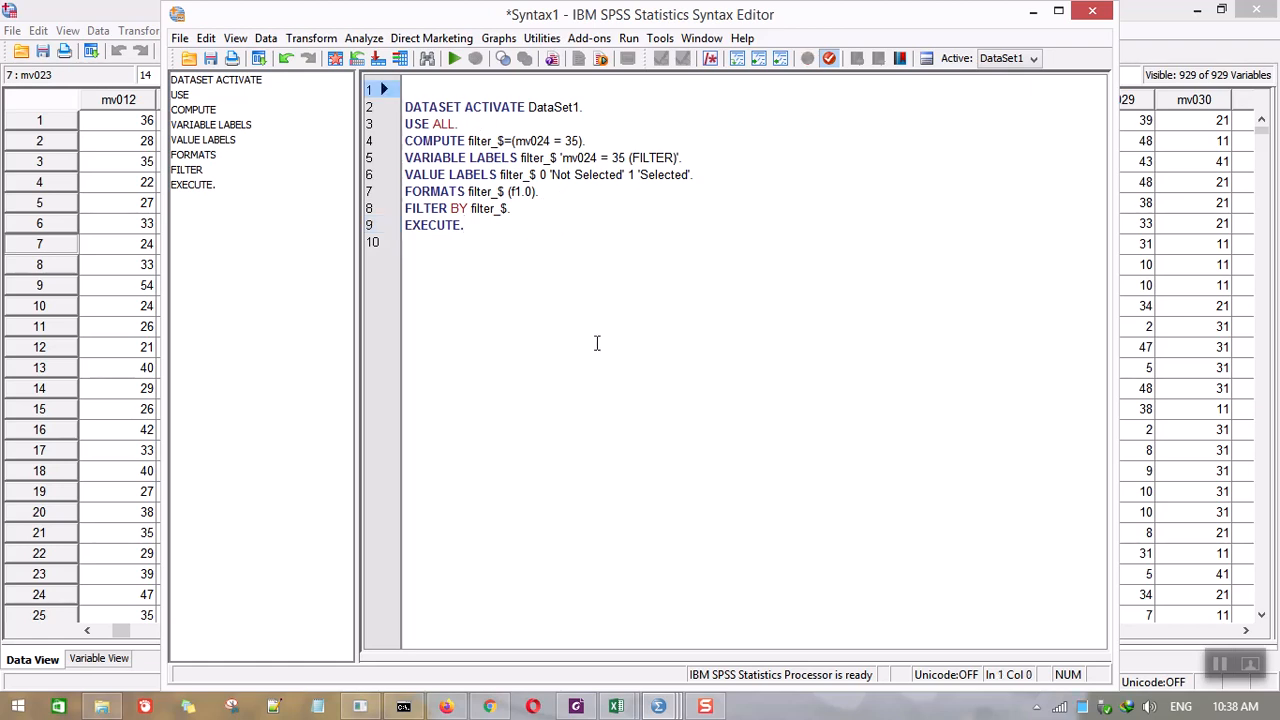
left_click(1033, 12)
Step: Return to the IDMR41FL.SAV data, apply the mv024 = 35 case selection from Select Cases and minimize the output viewer
left_click(658, 706)
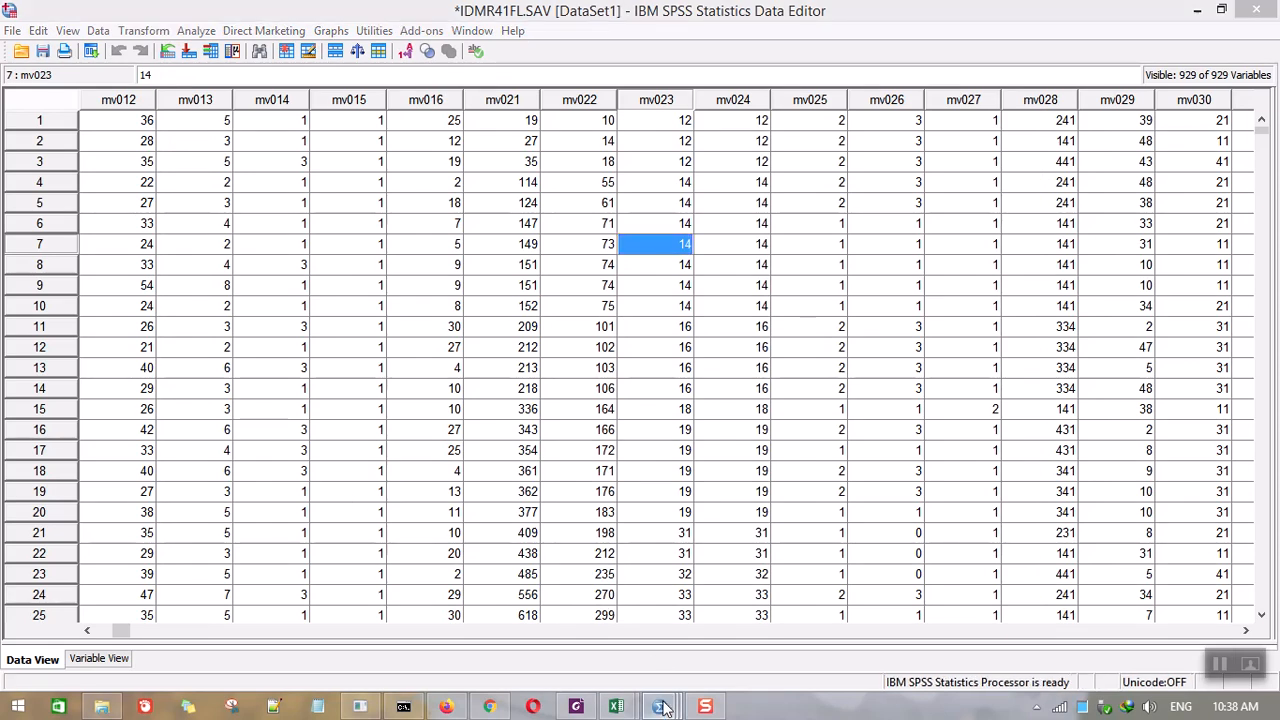
left_click(689, 638)
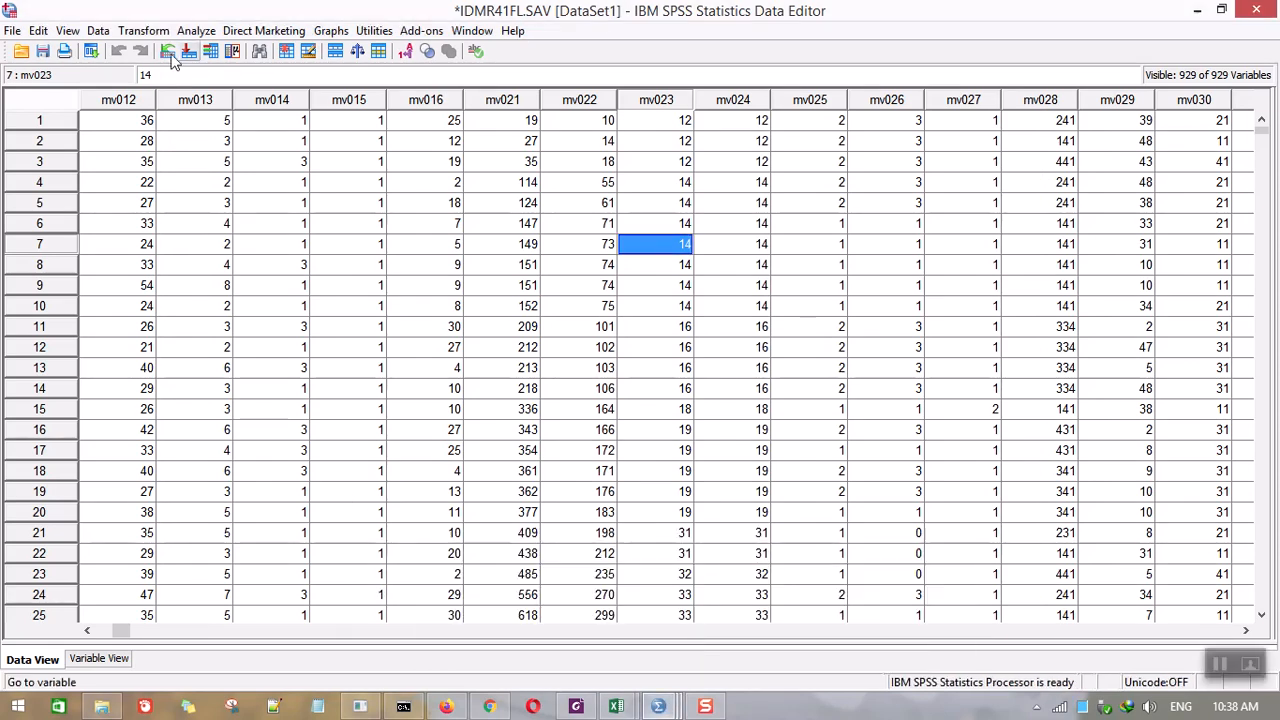
left_click(99, 33)
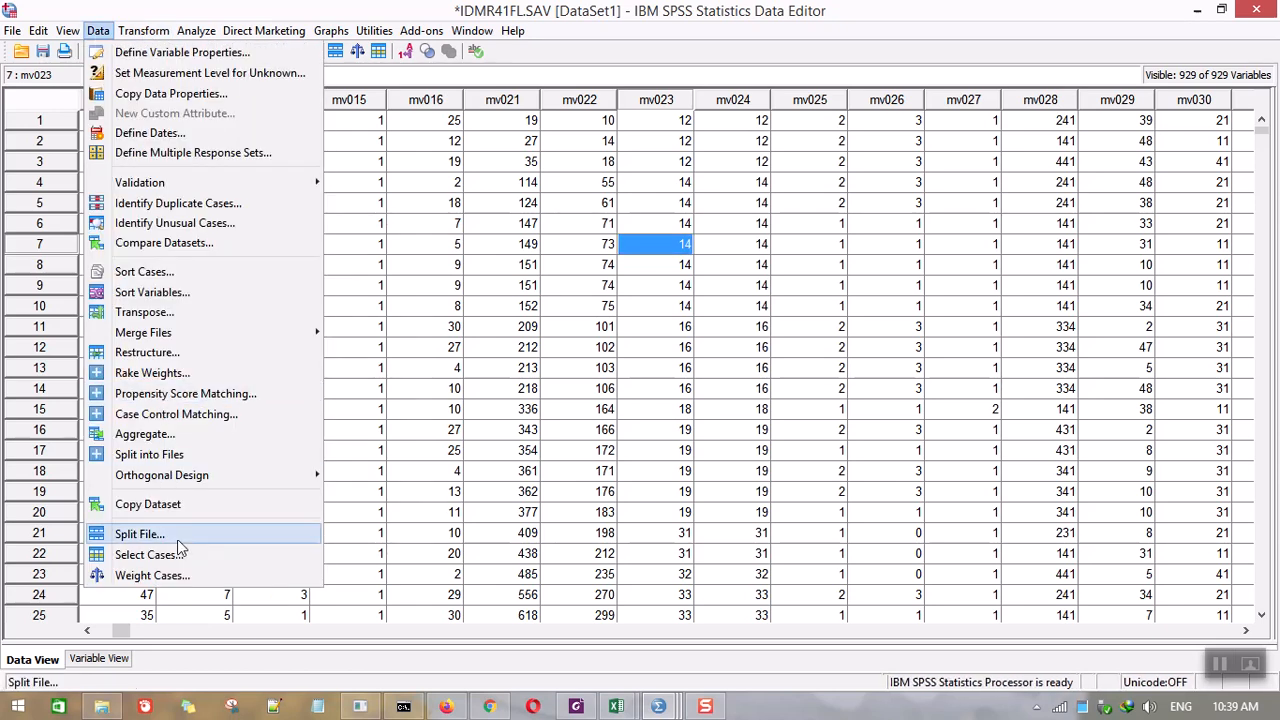
left_click(150, 555)
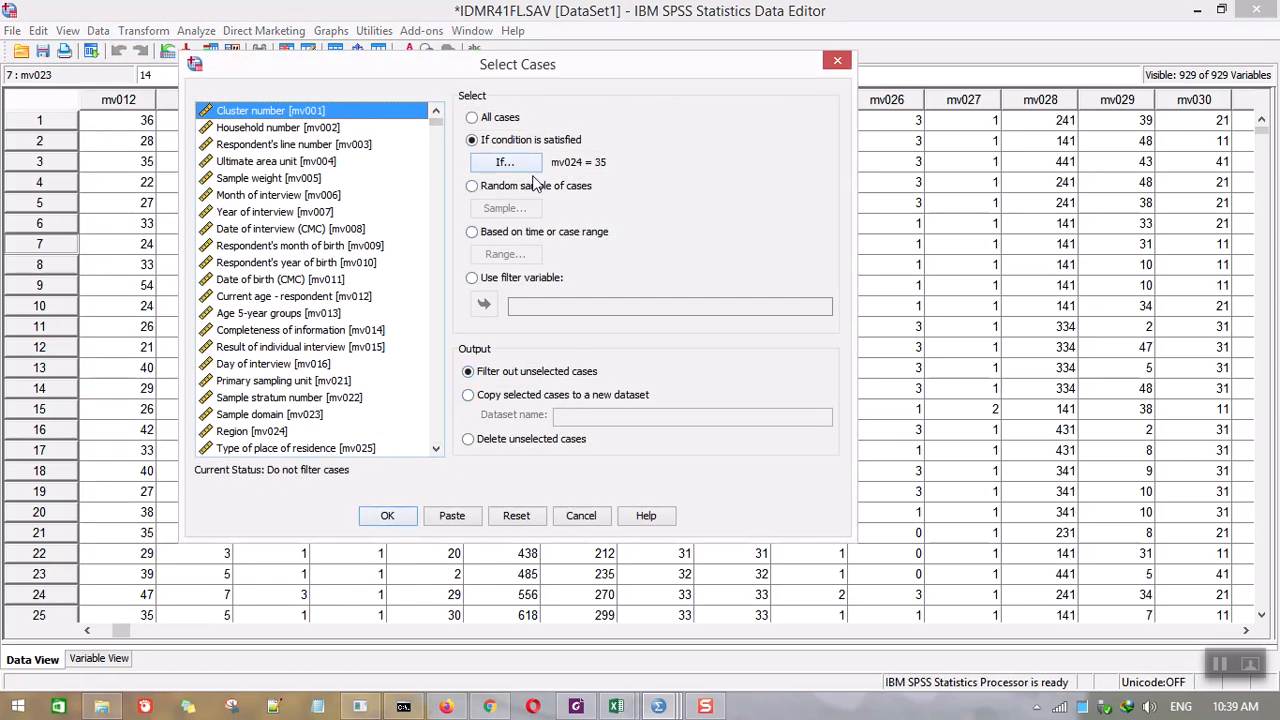
left_click_drag(595, 72, 720, 81)
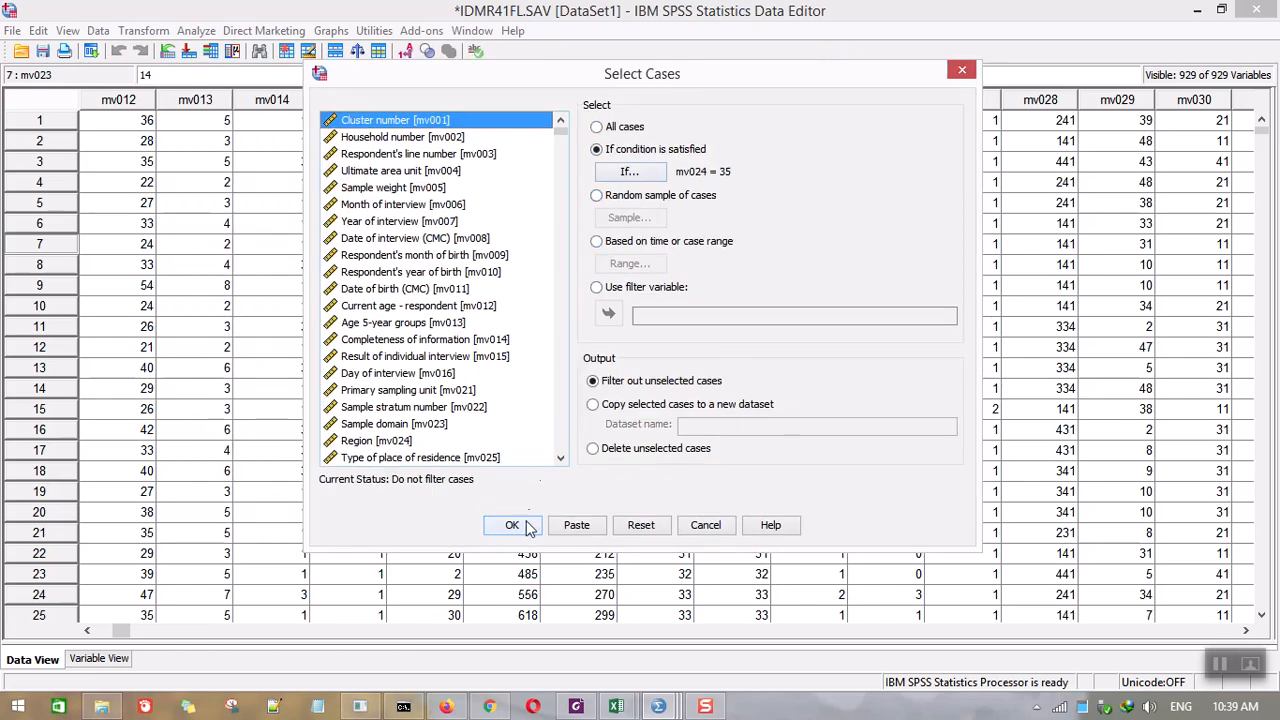
left_click(529, 530)
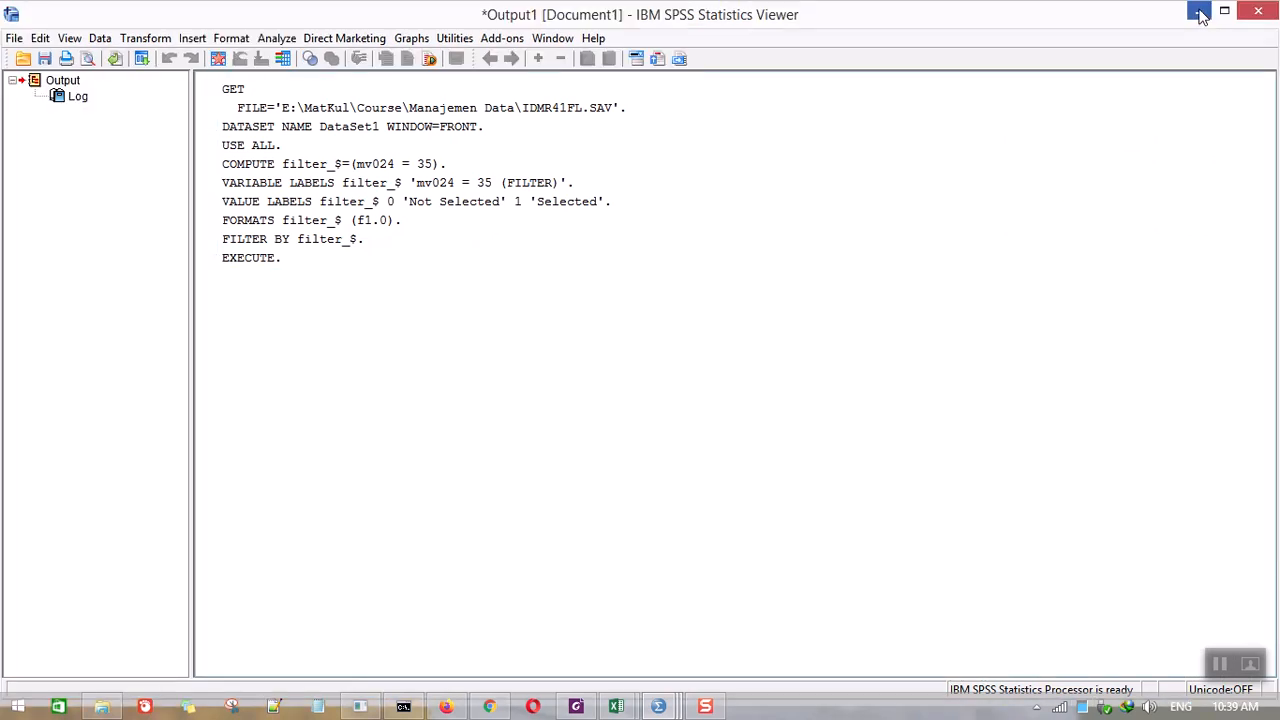
left_click(1199, 10)
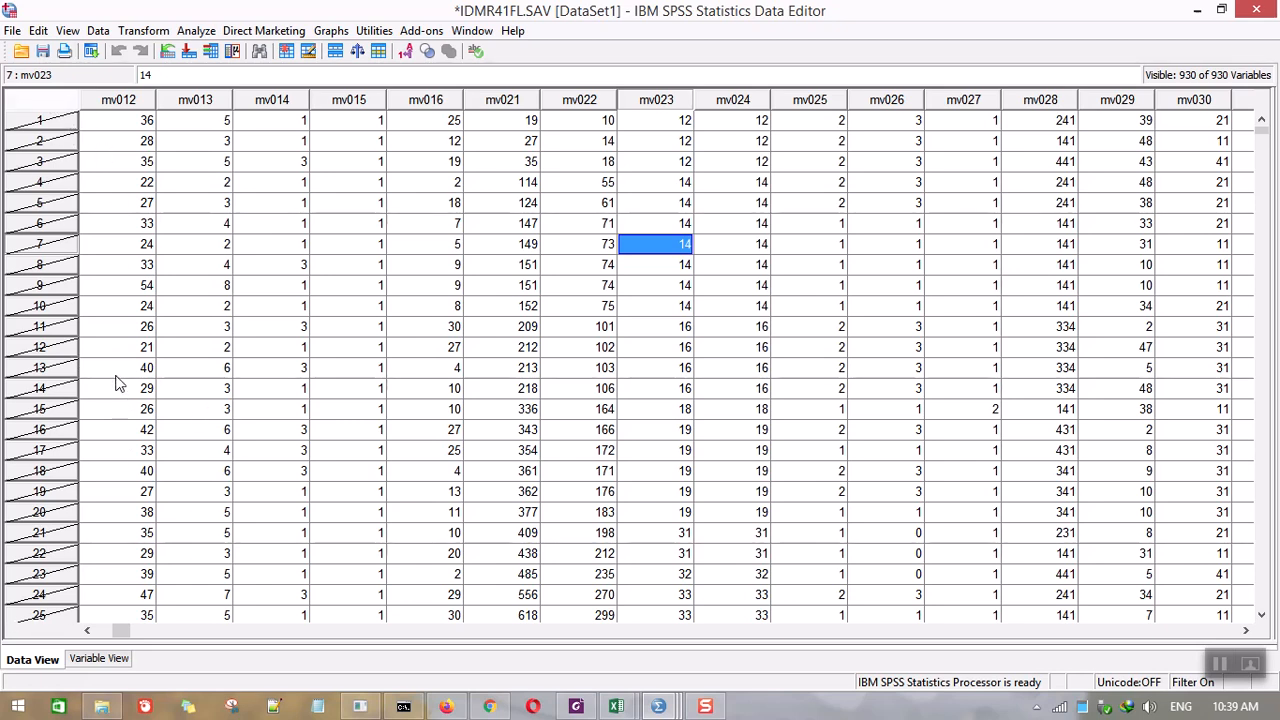
Step: Examine the case numbers alongside the mv024 column to see which cases are filtered out and which are kept
scroll(116, 383, "down", 13)
scroll(116, 383, "down", 20)
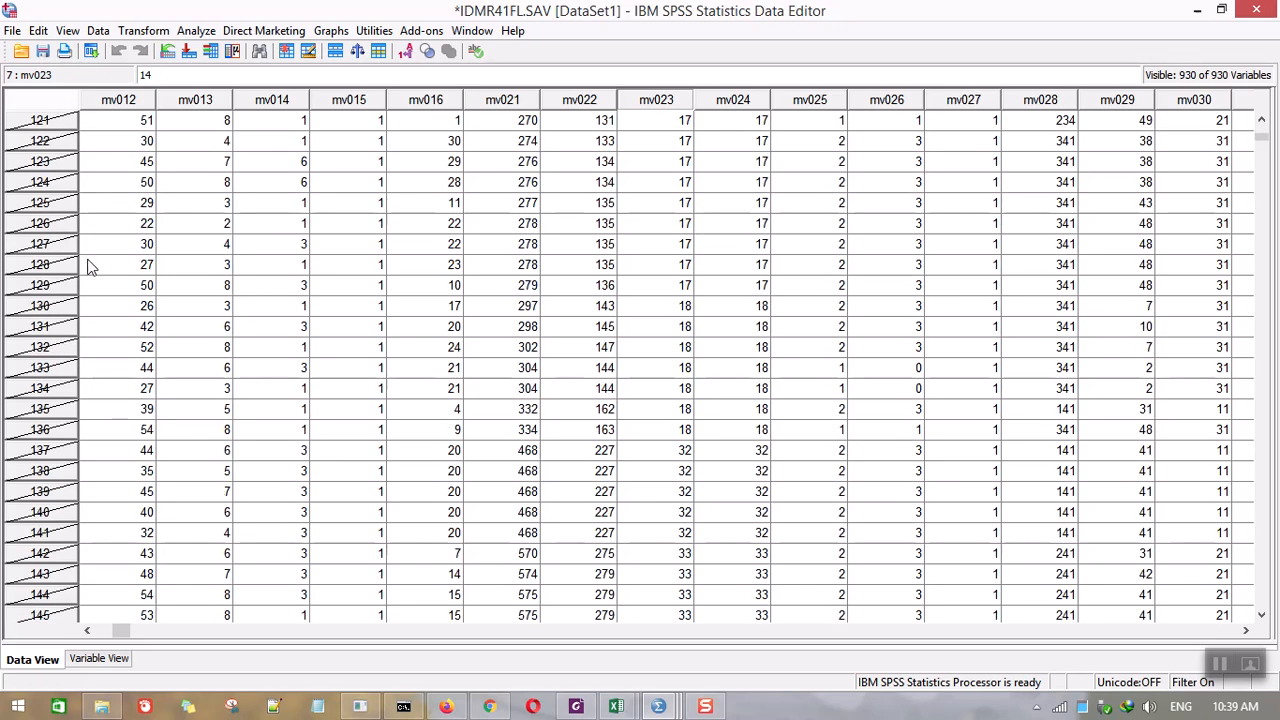
scroll(33, 458, "down", 10)
scroll(33, 458, "down", 20)
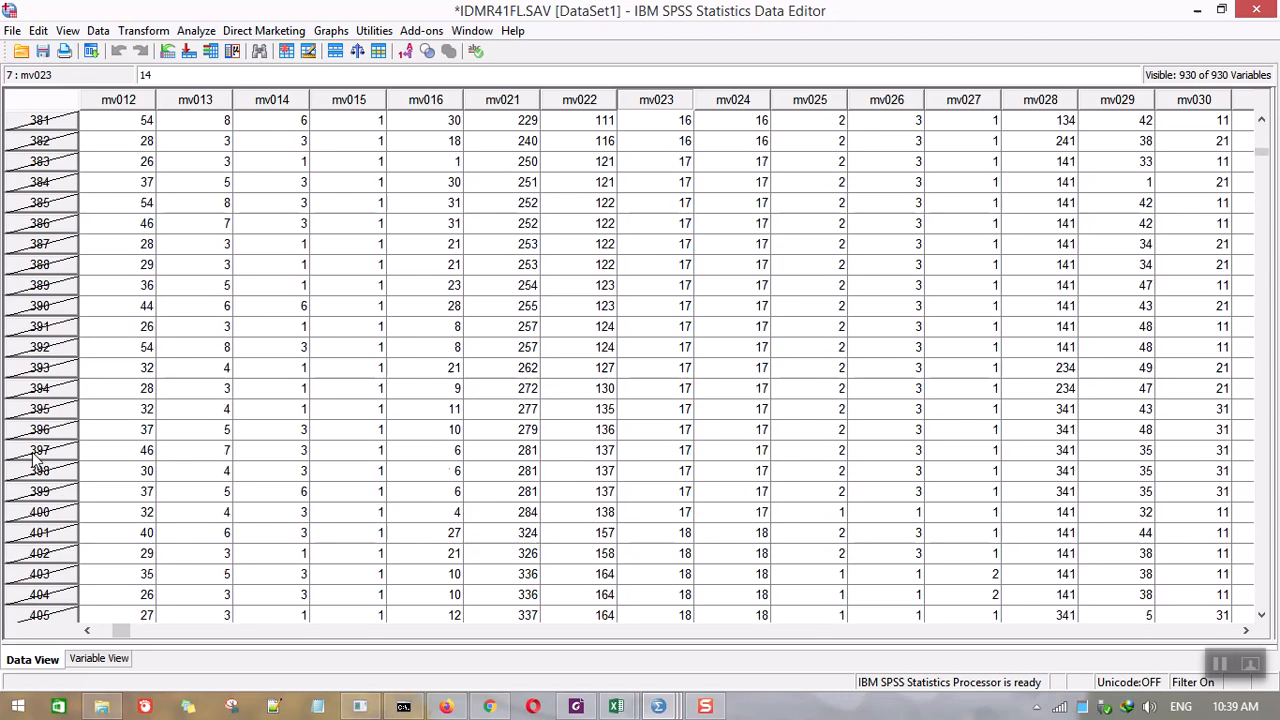
scroll(33, 458, "down", 20)
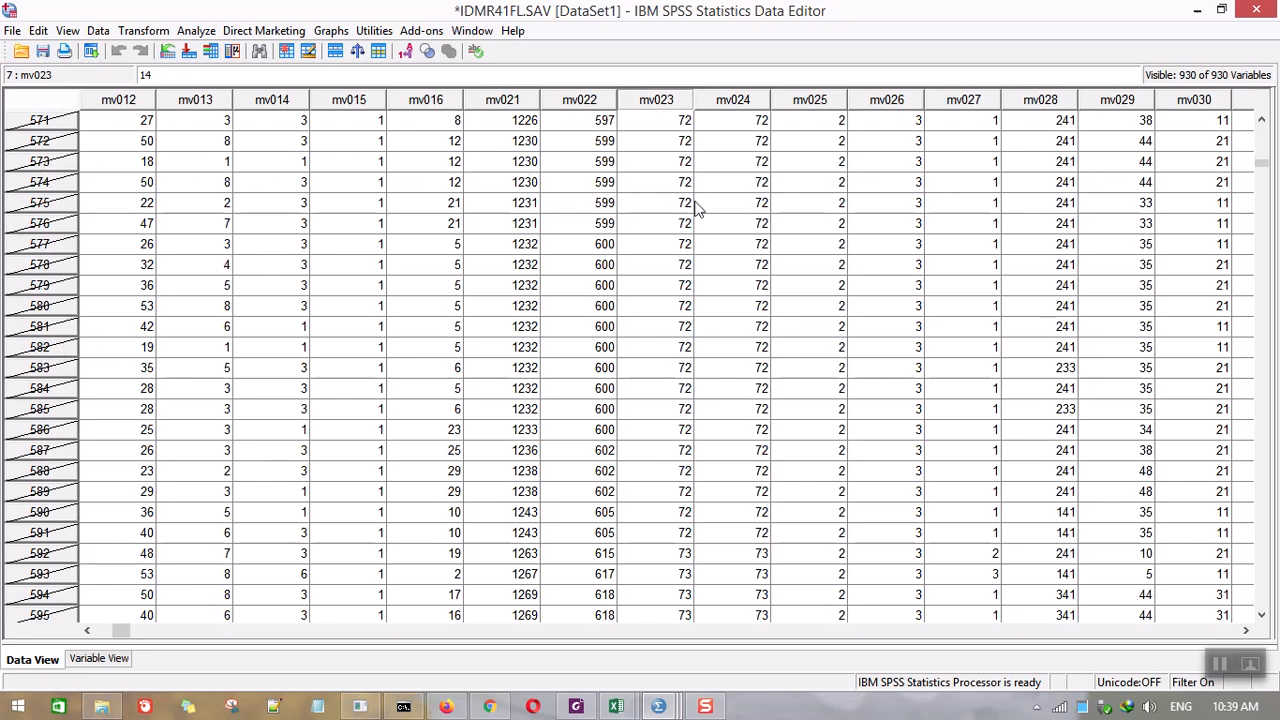
scroll(37, 285, "down", 20)
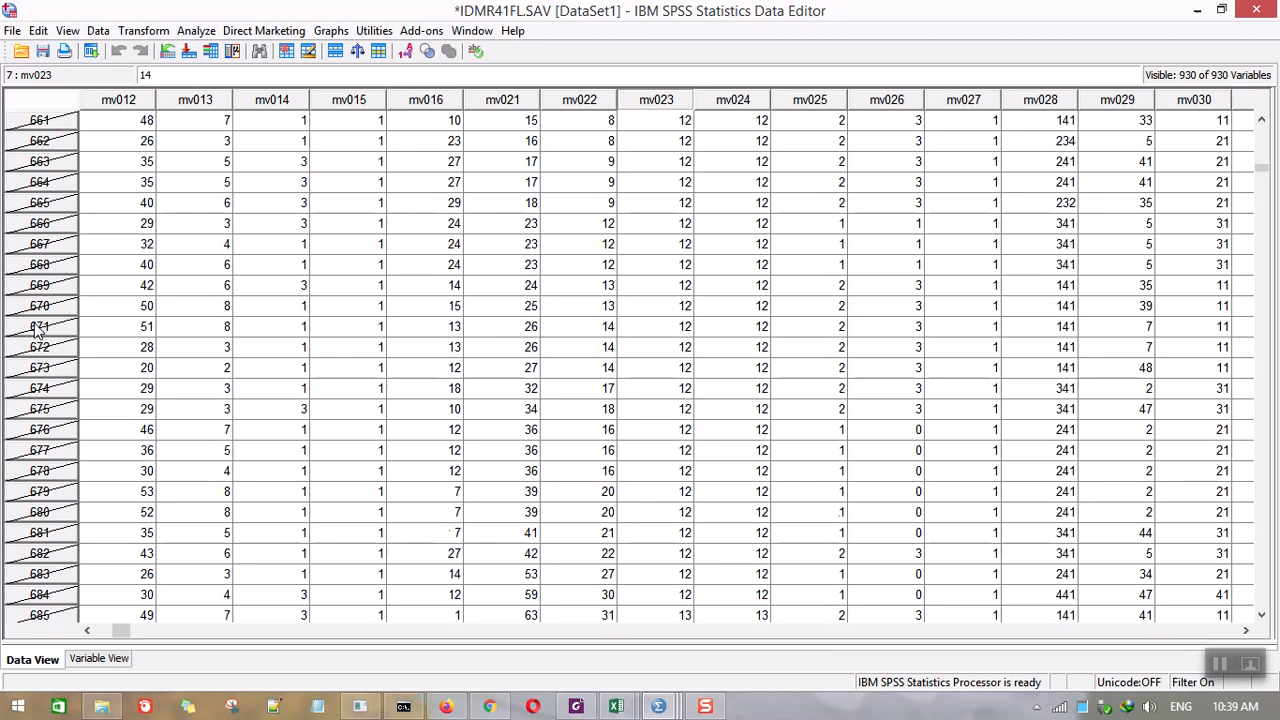
scroll(36, 332, "down", 20)
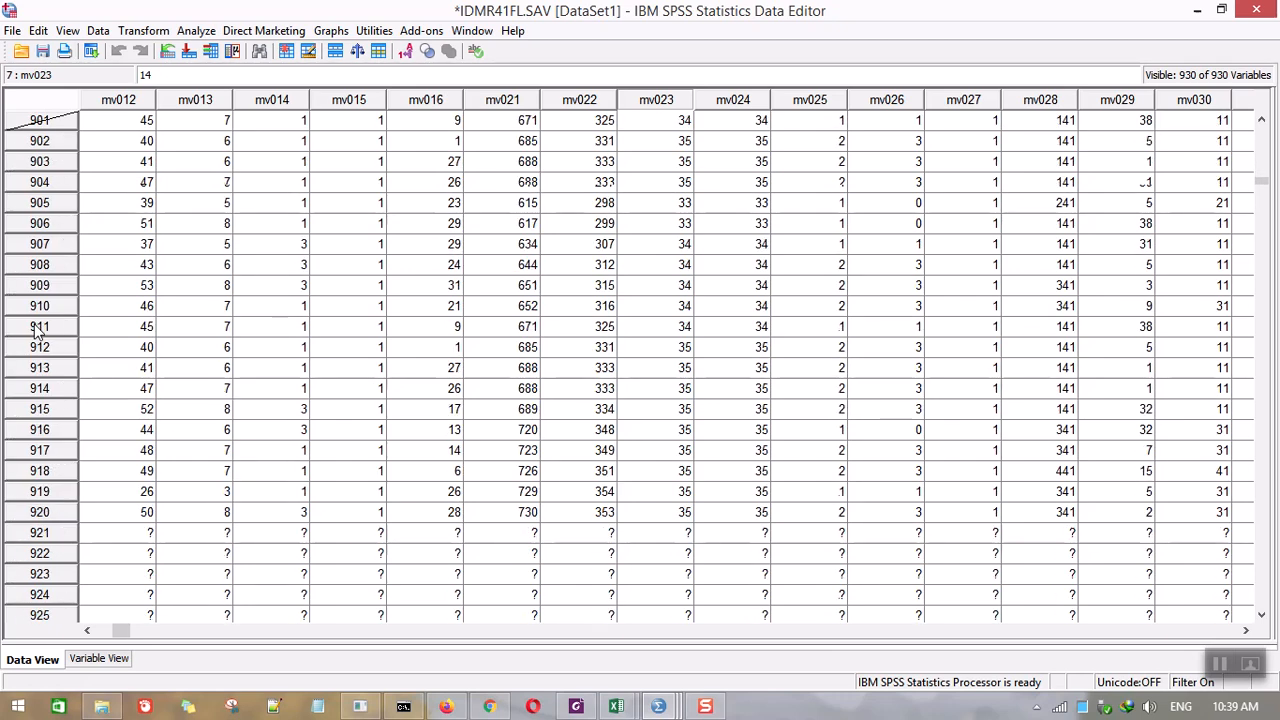
scroll(36, 332, "down", 3)
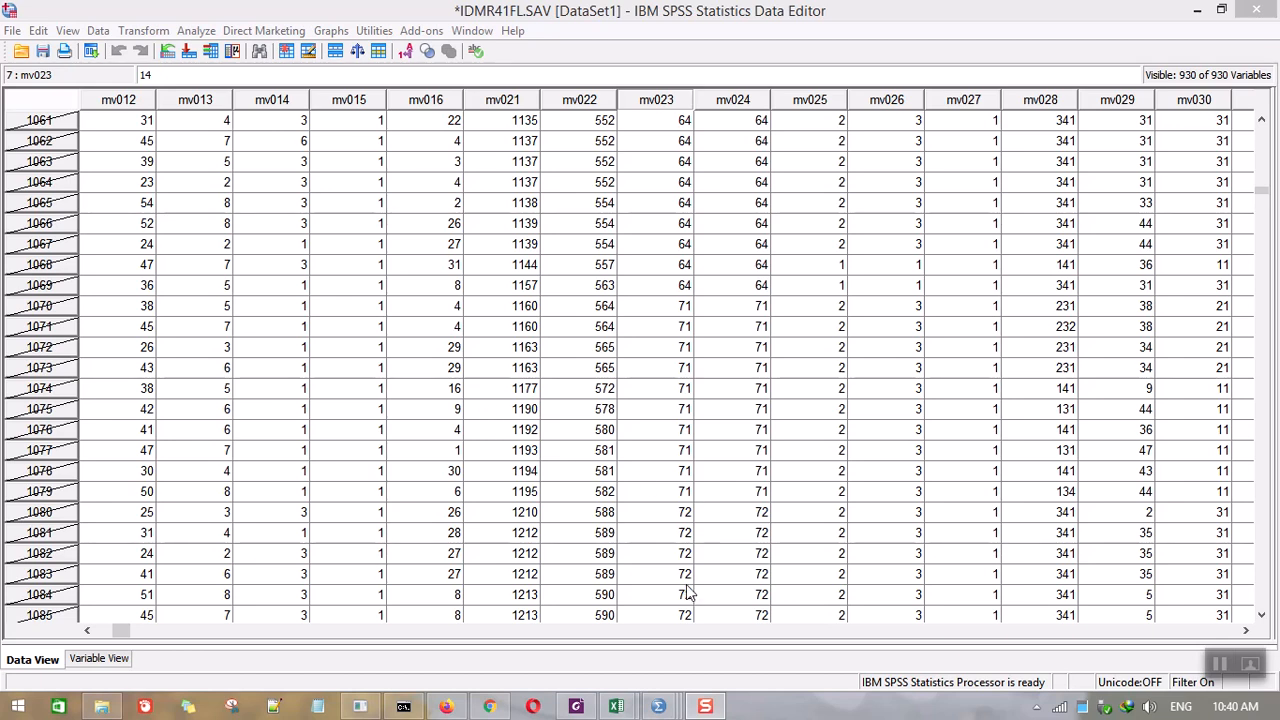
mouse_move(627, 708)
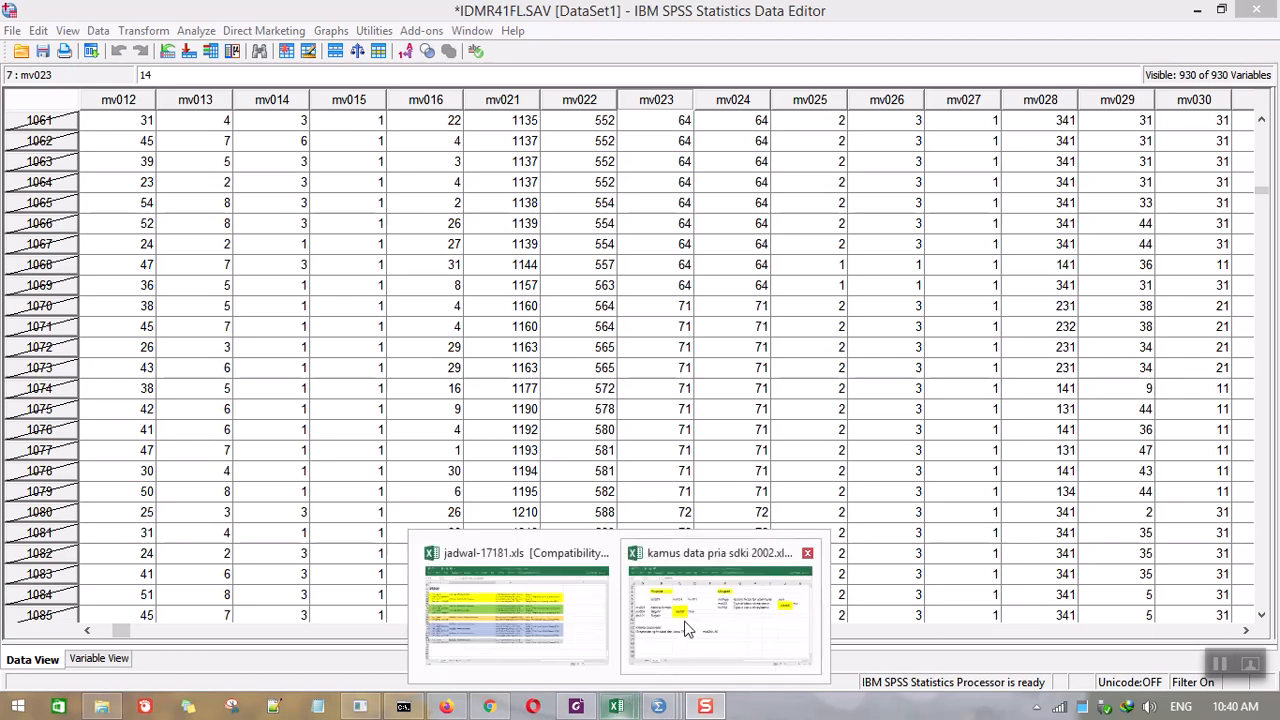
mouse_move(686, 628)
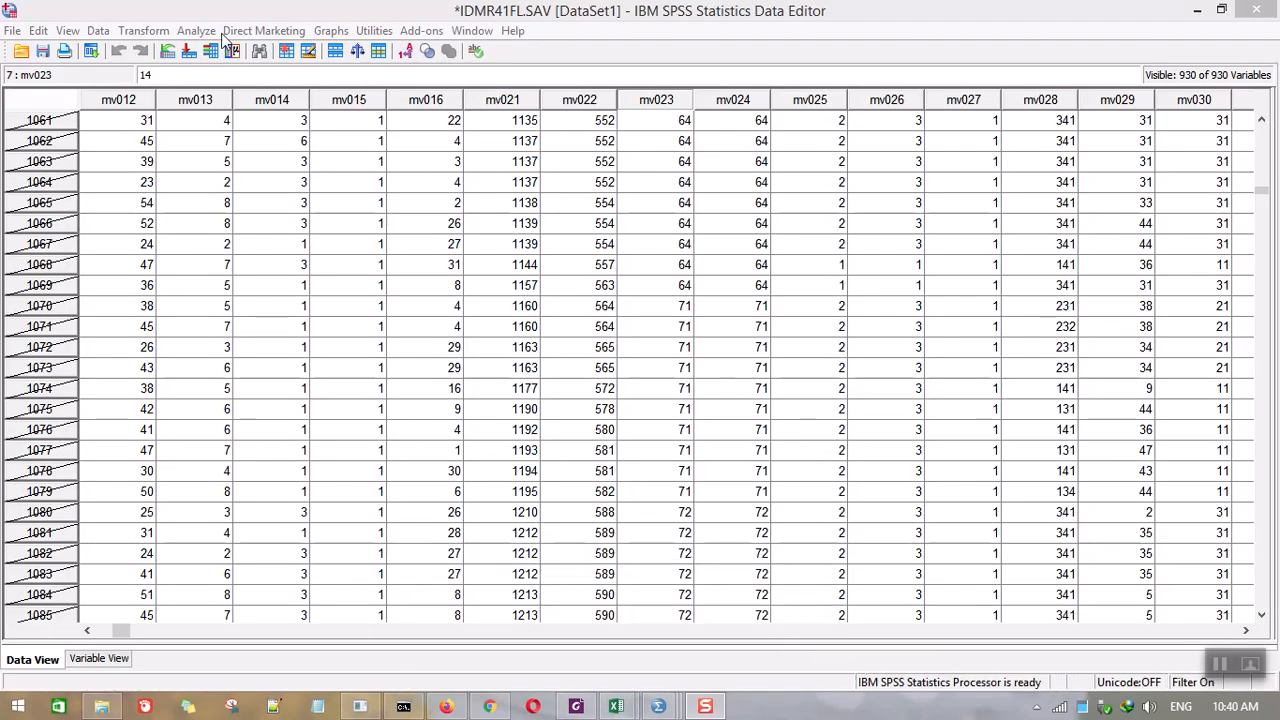
Step: Set up a Frequencies analysis of Region [mv024], paste its command as syntax and switch to the Syntax1 window
left_click(200, 33)
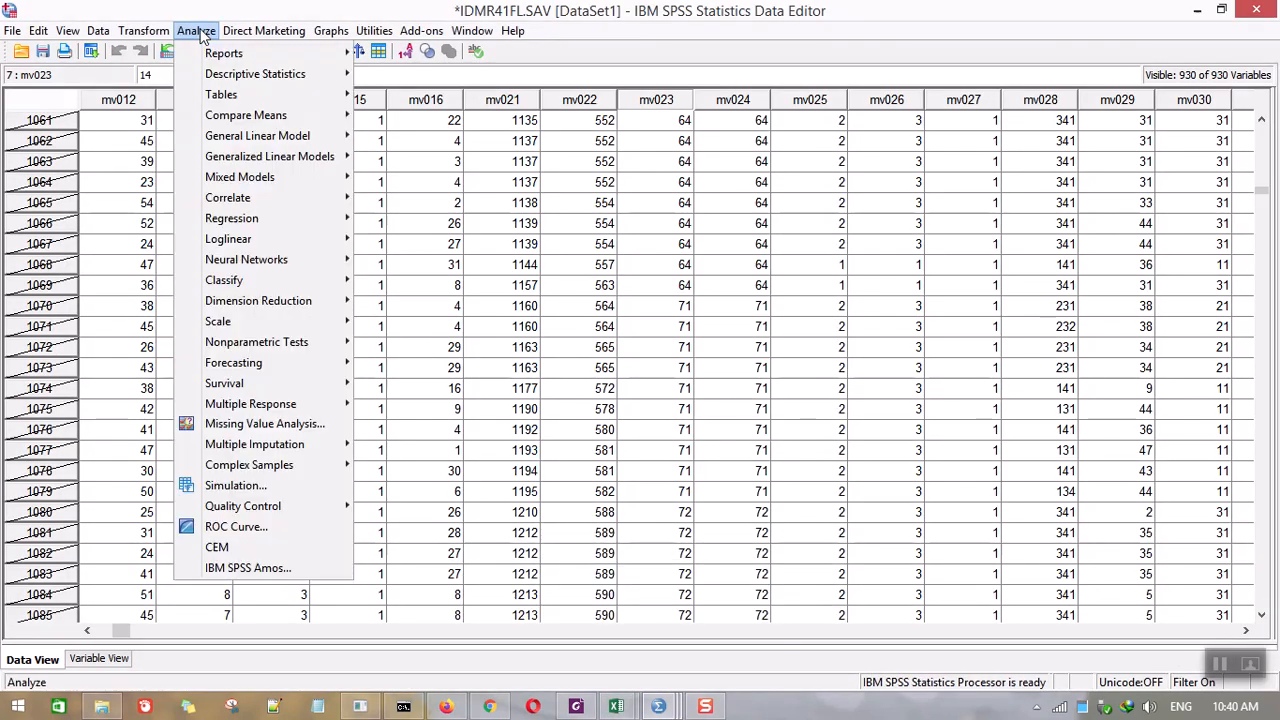
mouse_move(330, 76)
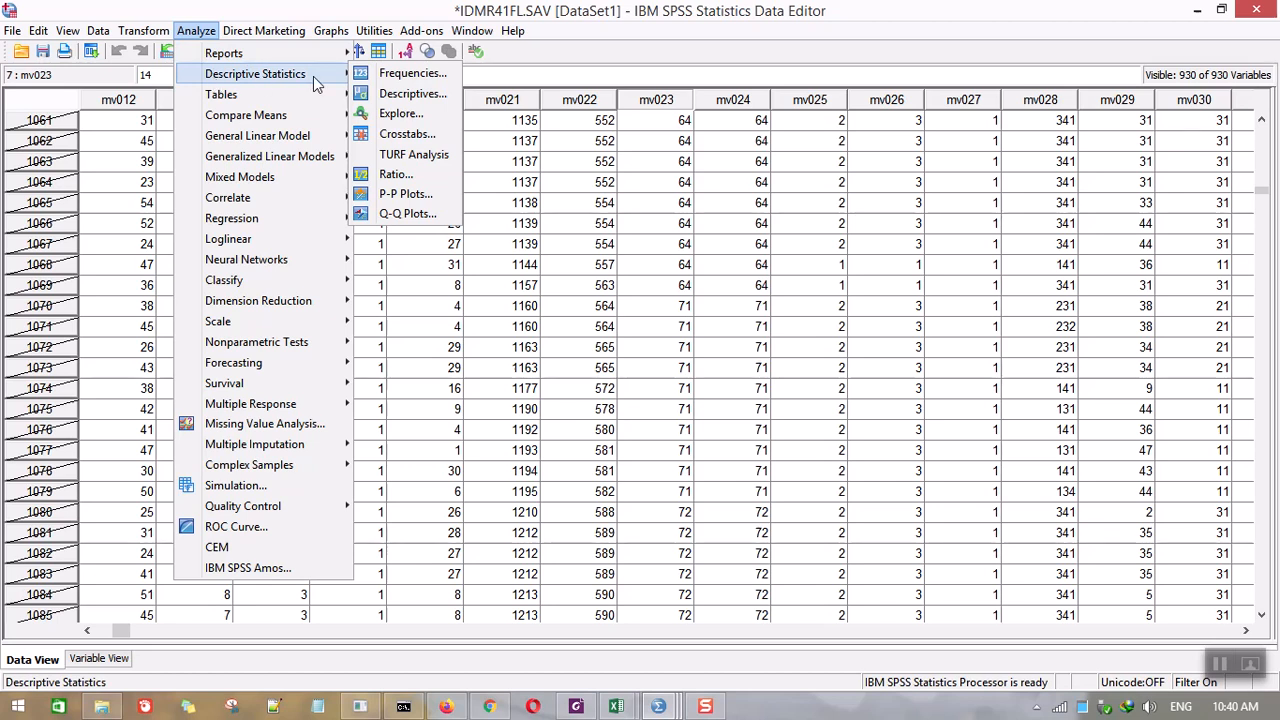
left_click(420, 76)
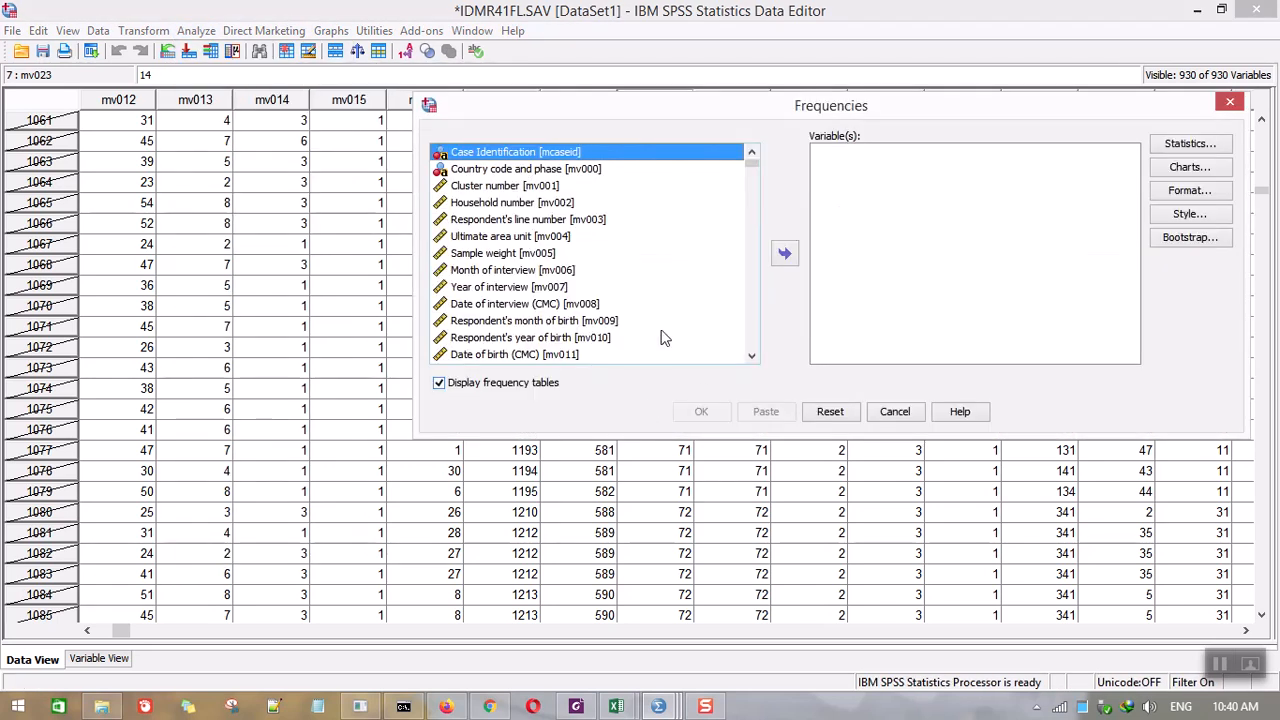
left_click(757, 309)
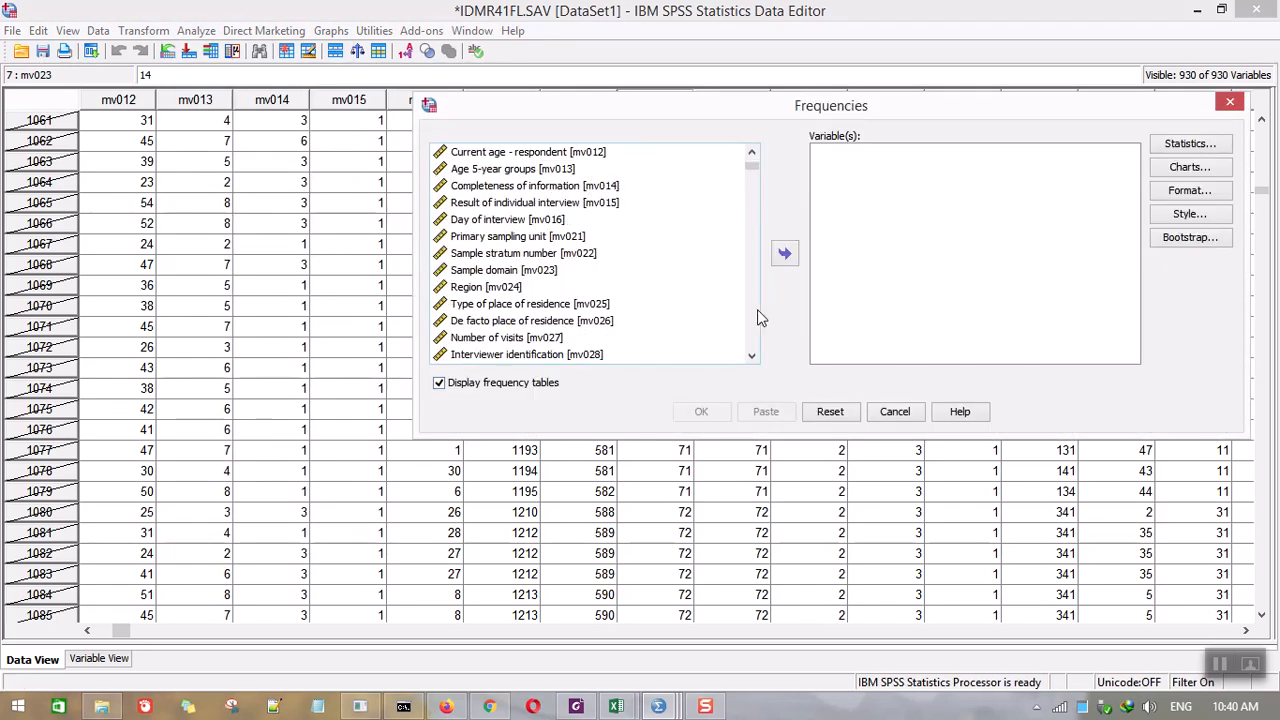
left_click(530, 289)
left_click(784, 254)
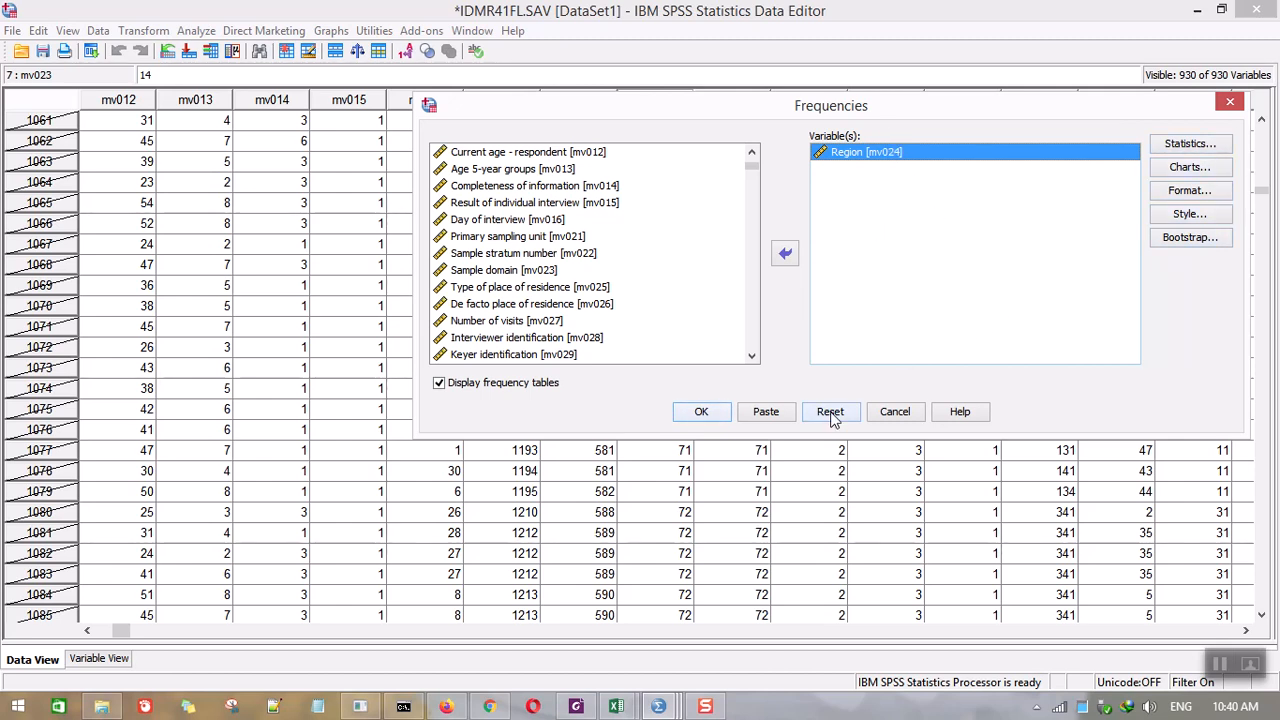
left_click(766, 412)
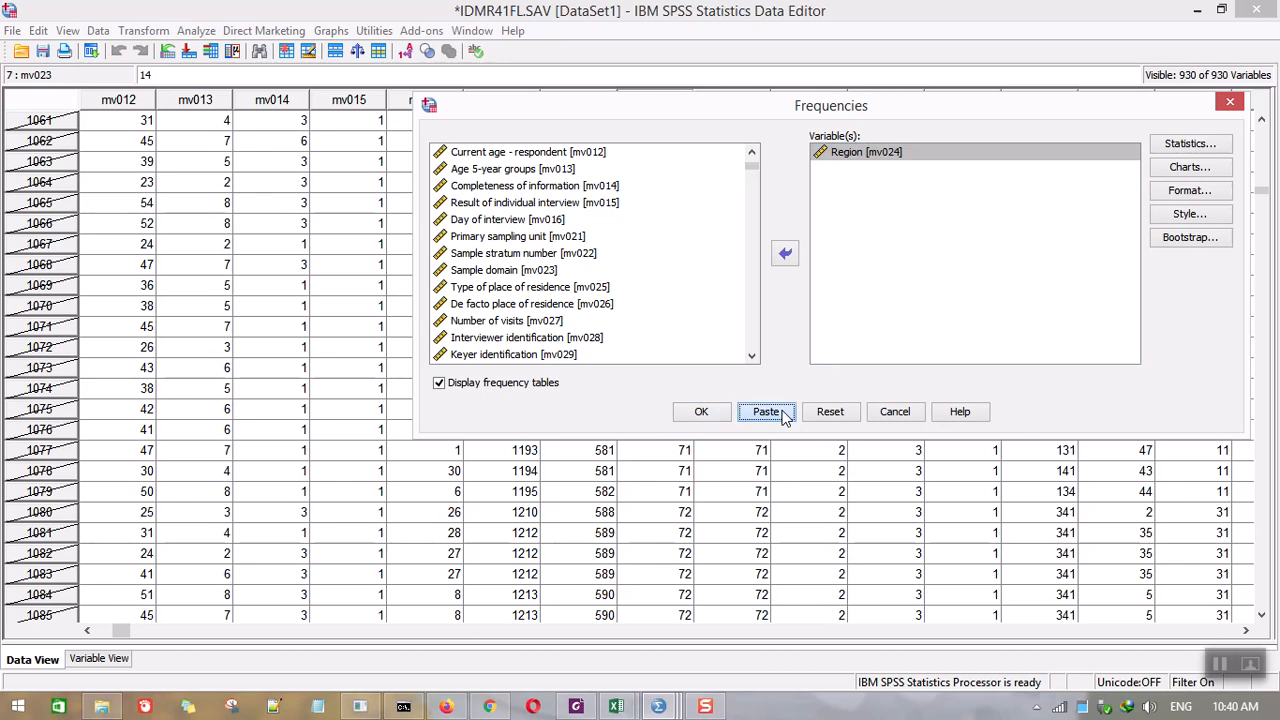
mouse_move(673, 711)
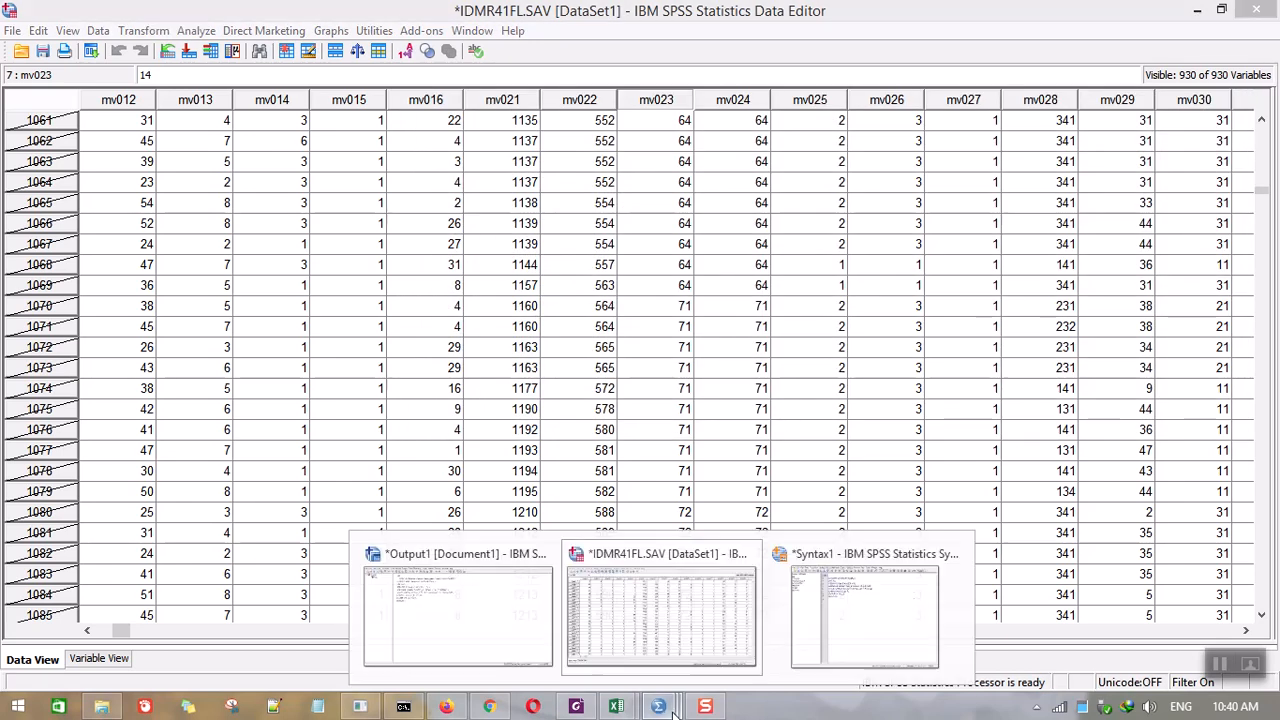
left_click(846, 600)
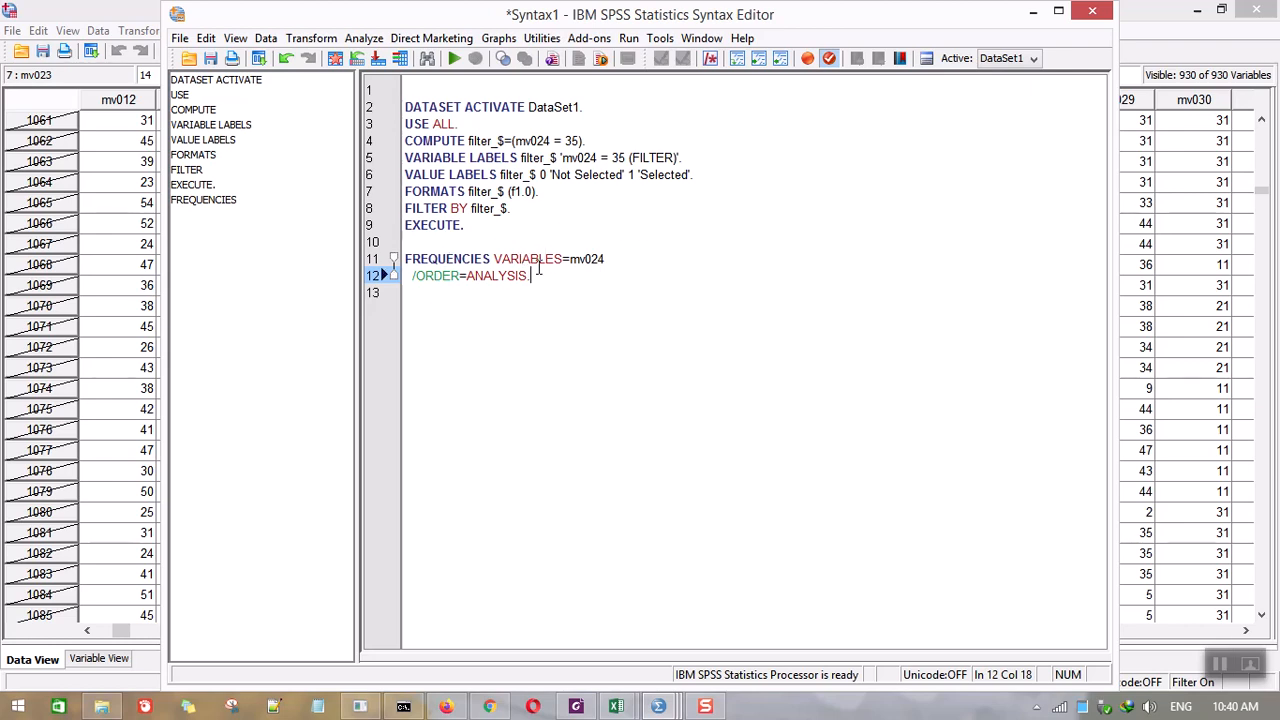
Step: Run the Region [mv024] Frequencies analysis on the filtered cases, review its tables in the output viewer and return to the data
left_click(1033, 12)
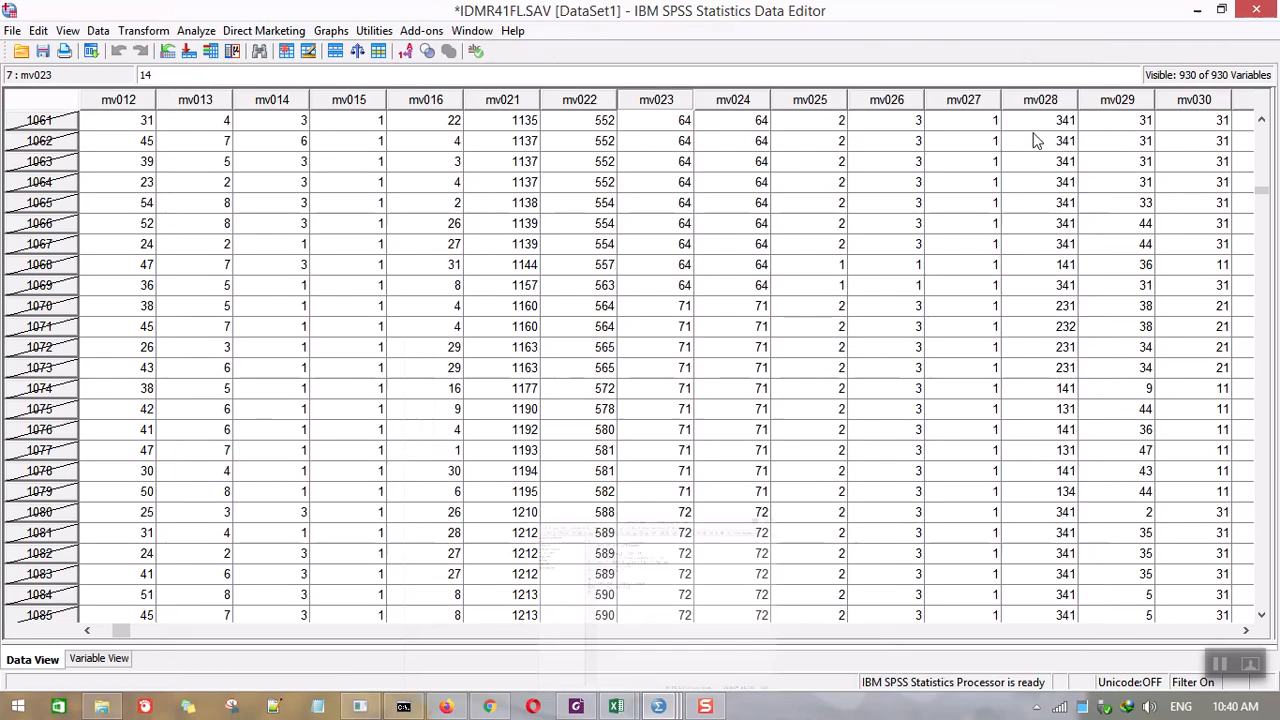
left_click(196, 30)
mouse_move(214, 78)
left_click(410, 73)
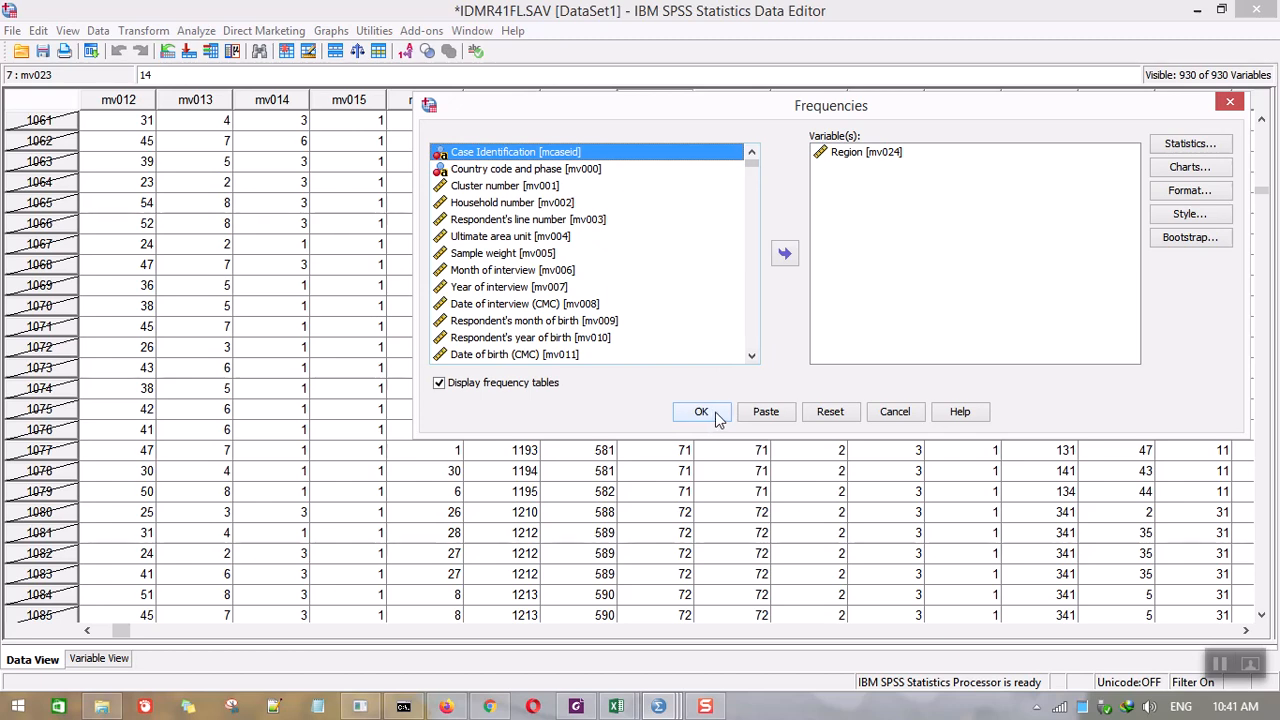
left_click(716, 417)
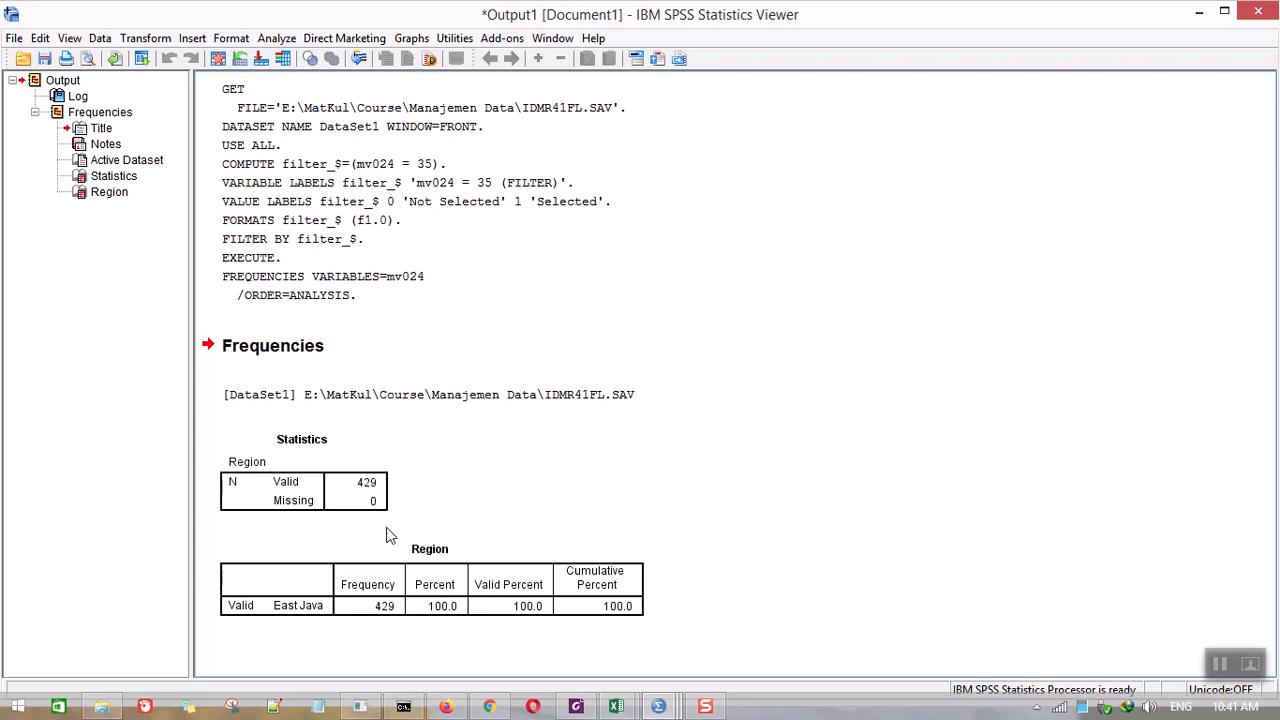
left_click(541, 588)
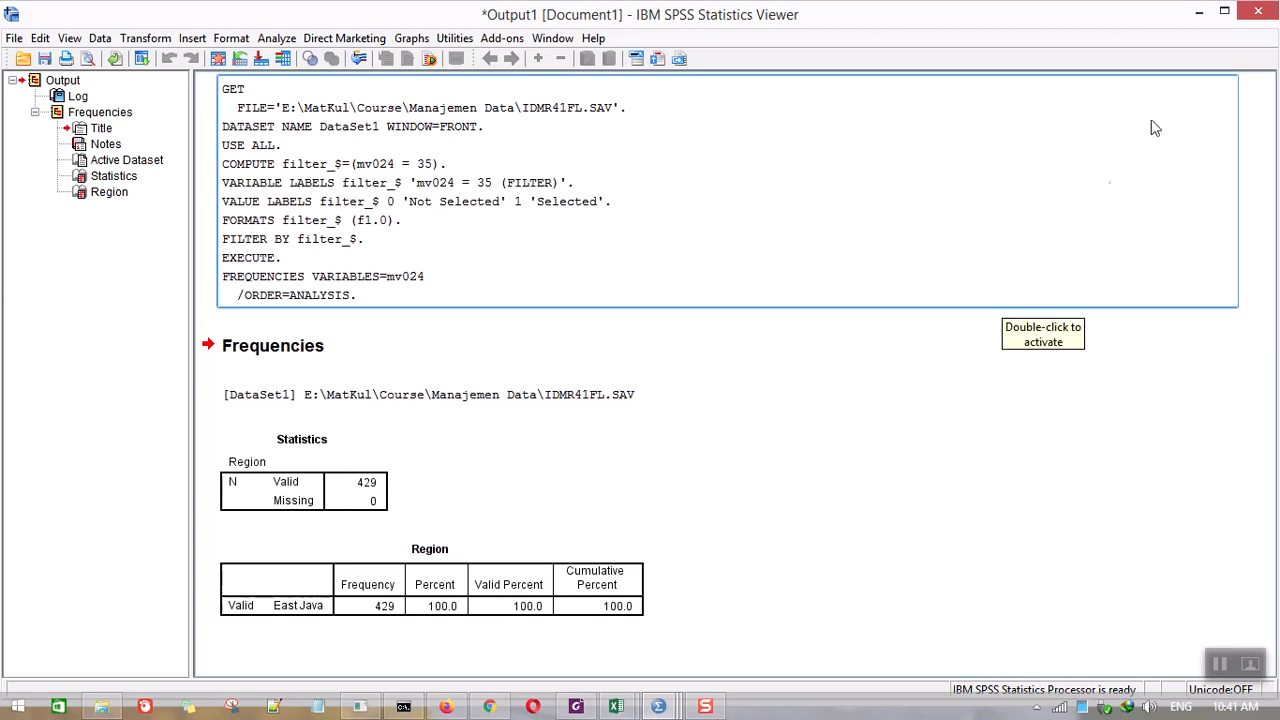
left_click(1199, 12)
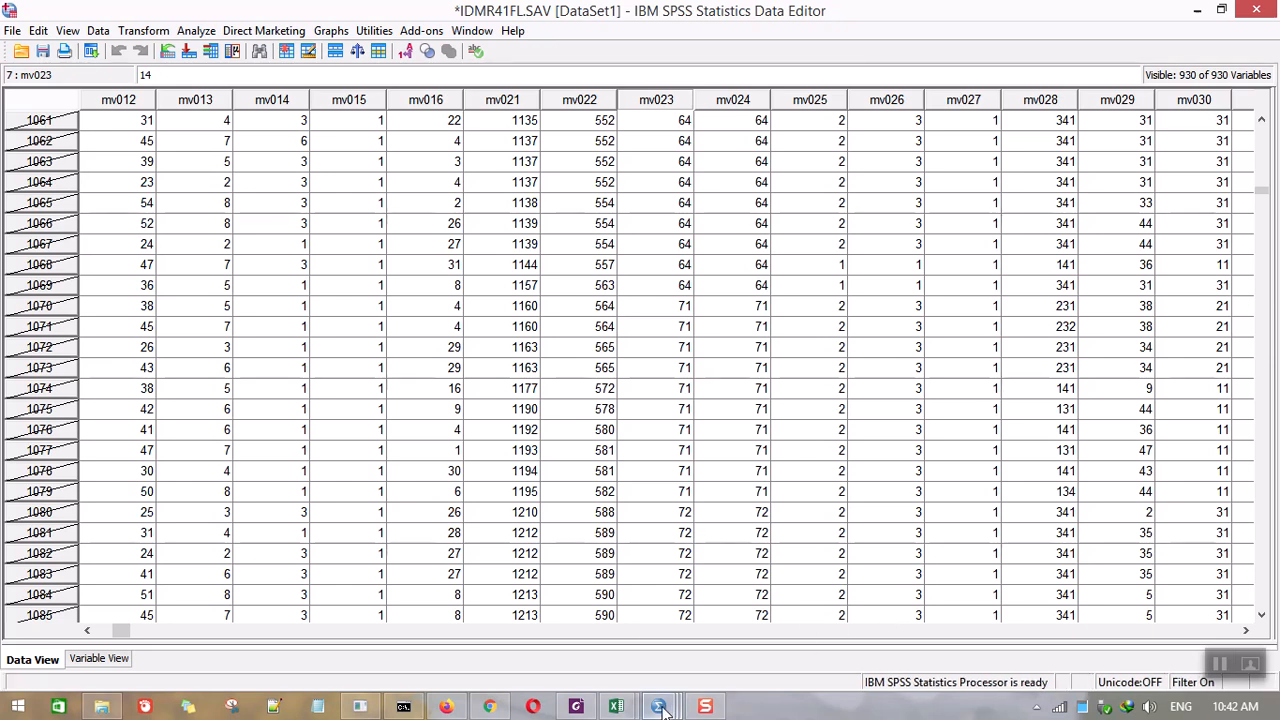
mouse_move(660, 707)
mouse_move(789, 632)
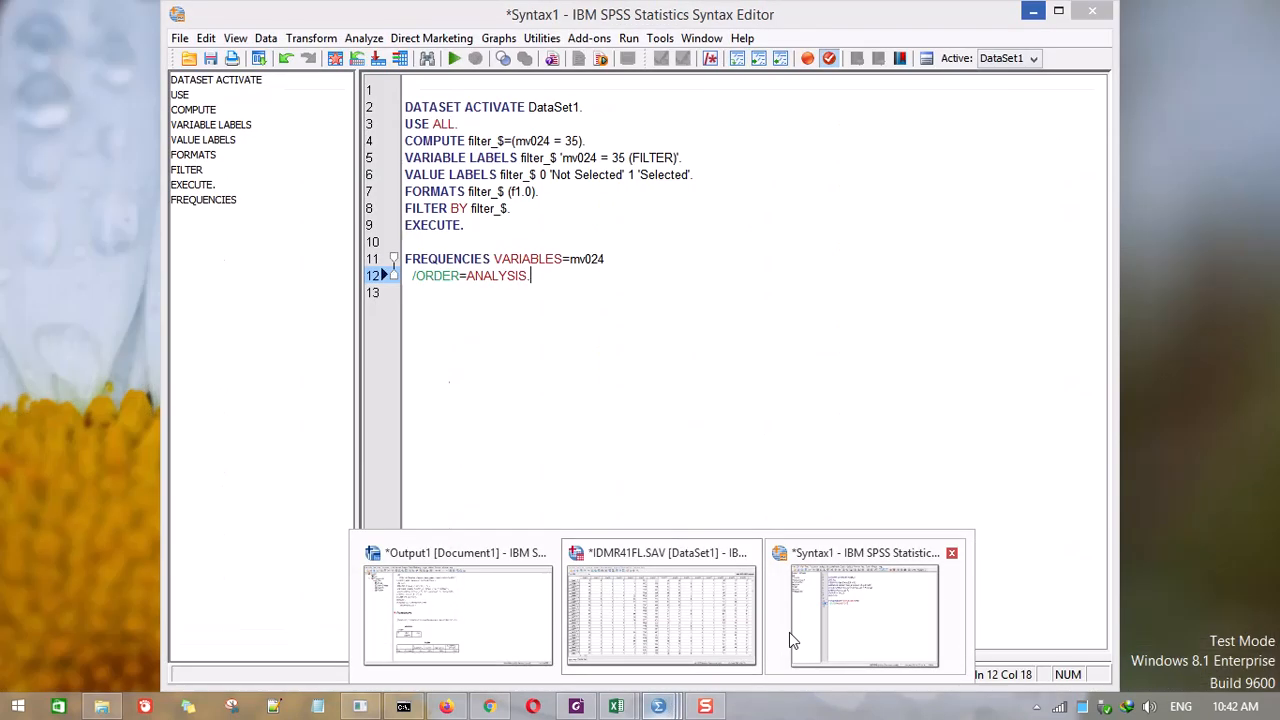
left_click(505, 630)
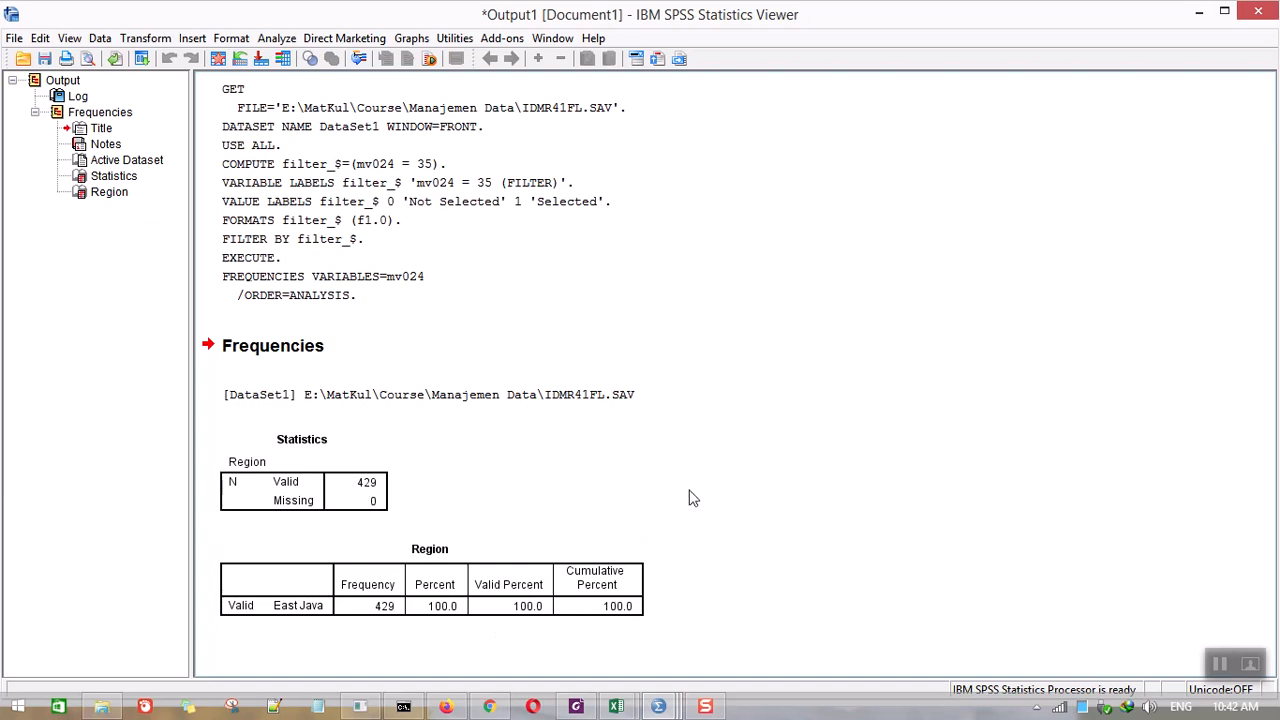
left_click(1199, 12)
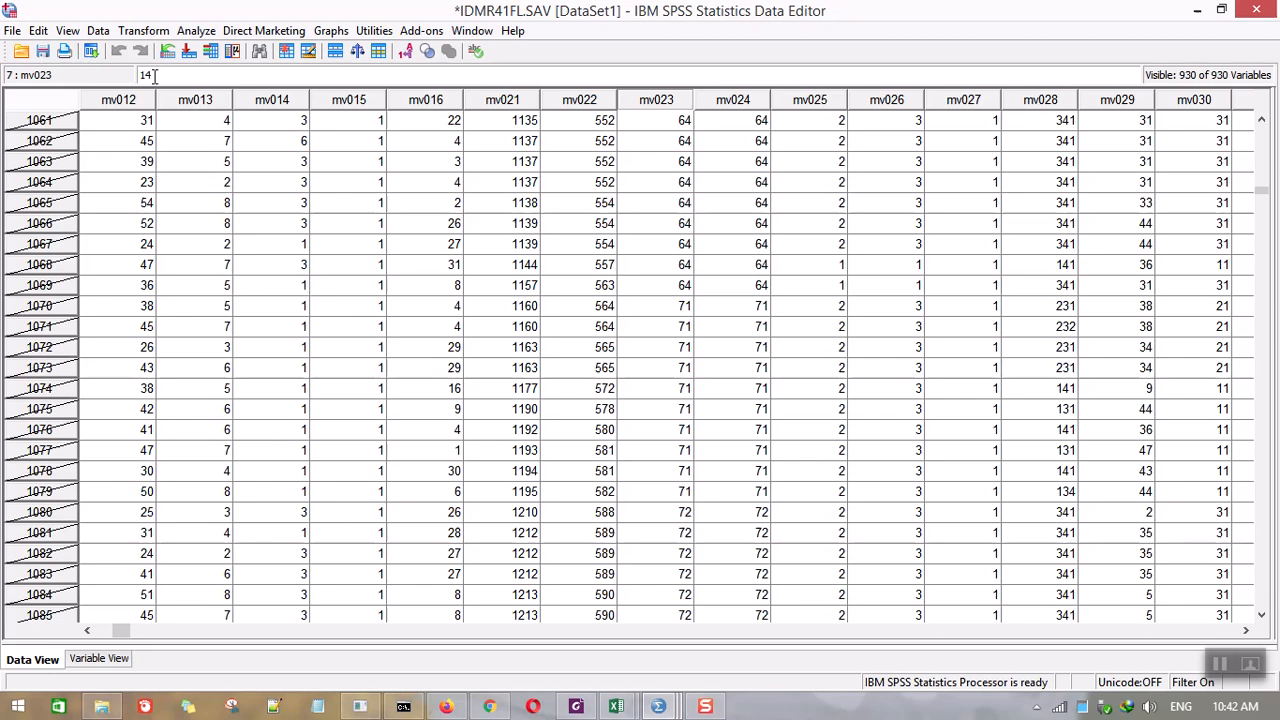
Step: Turn off the mv024 = 35 filter by setting Select Cases to all cases, and return to the IDMR41FL.SAV data
left_click(98, 31)
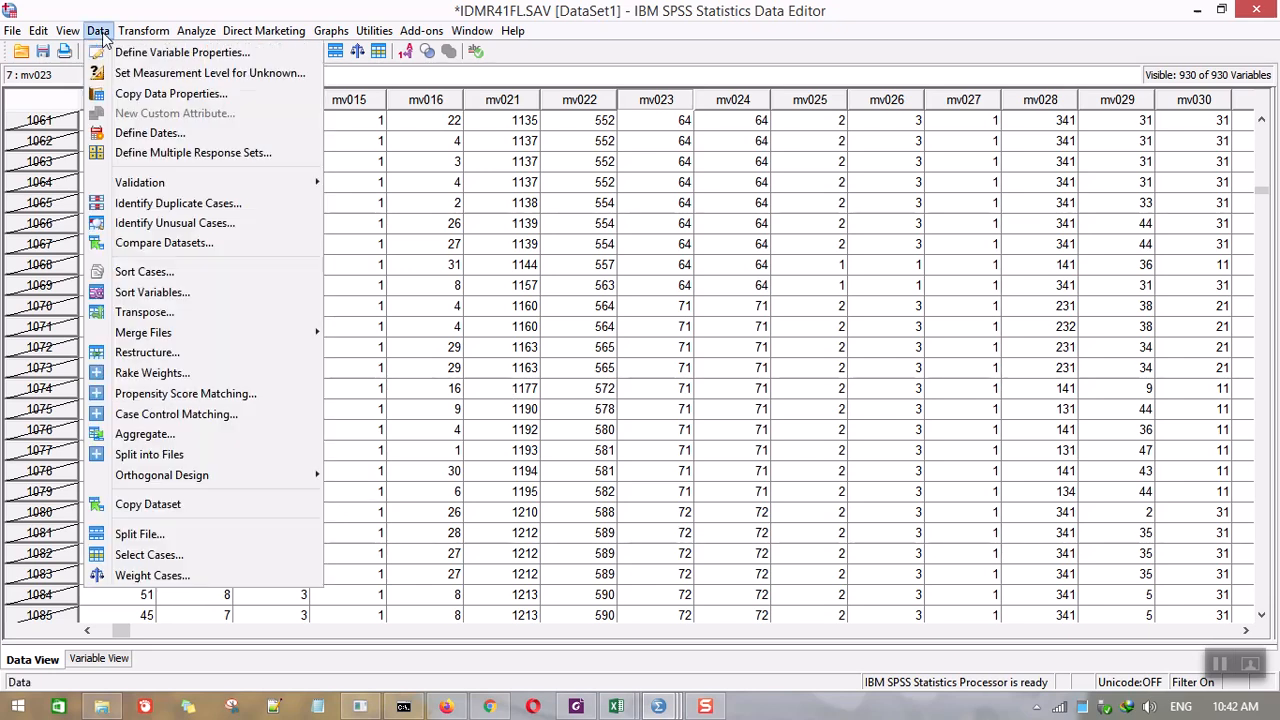
left_click(169, 557)
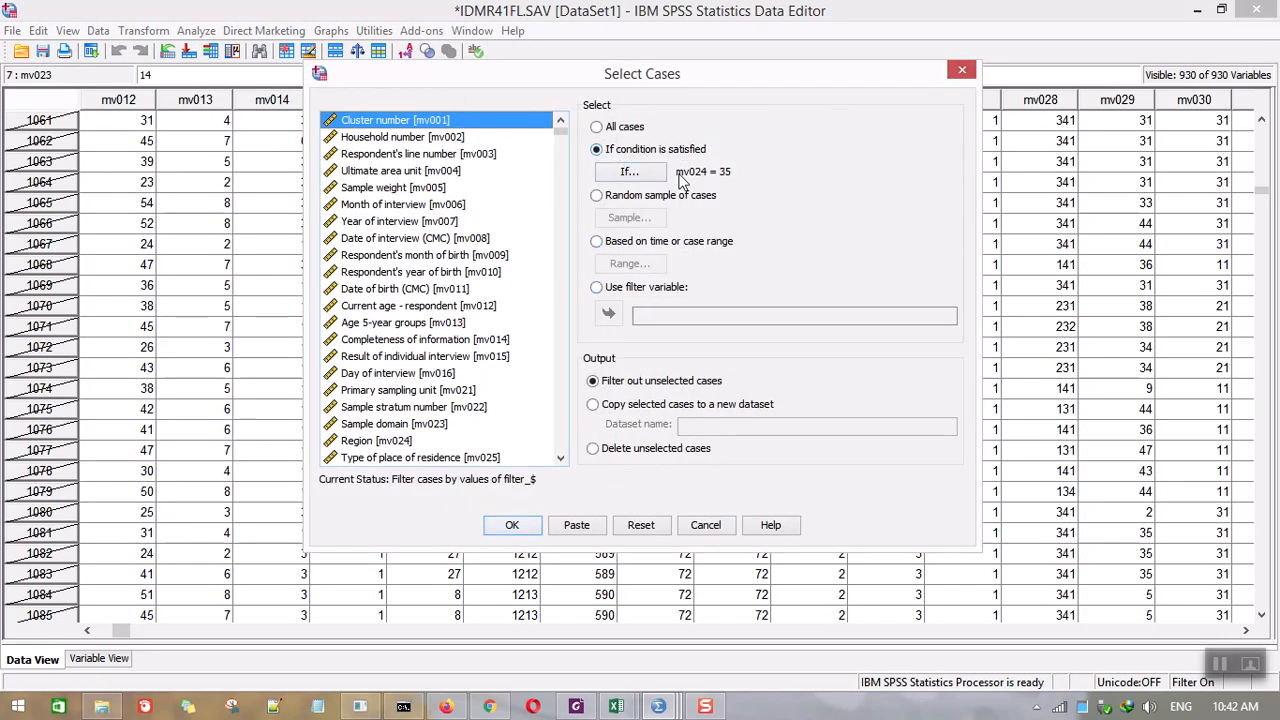
left_click(597, 129)
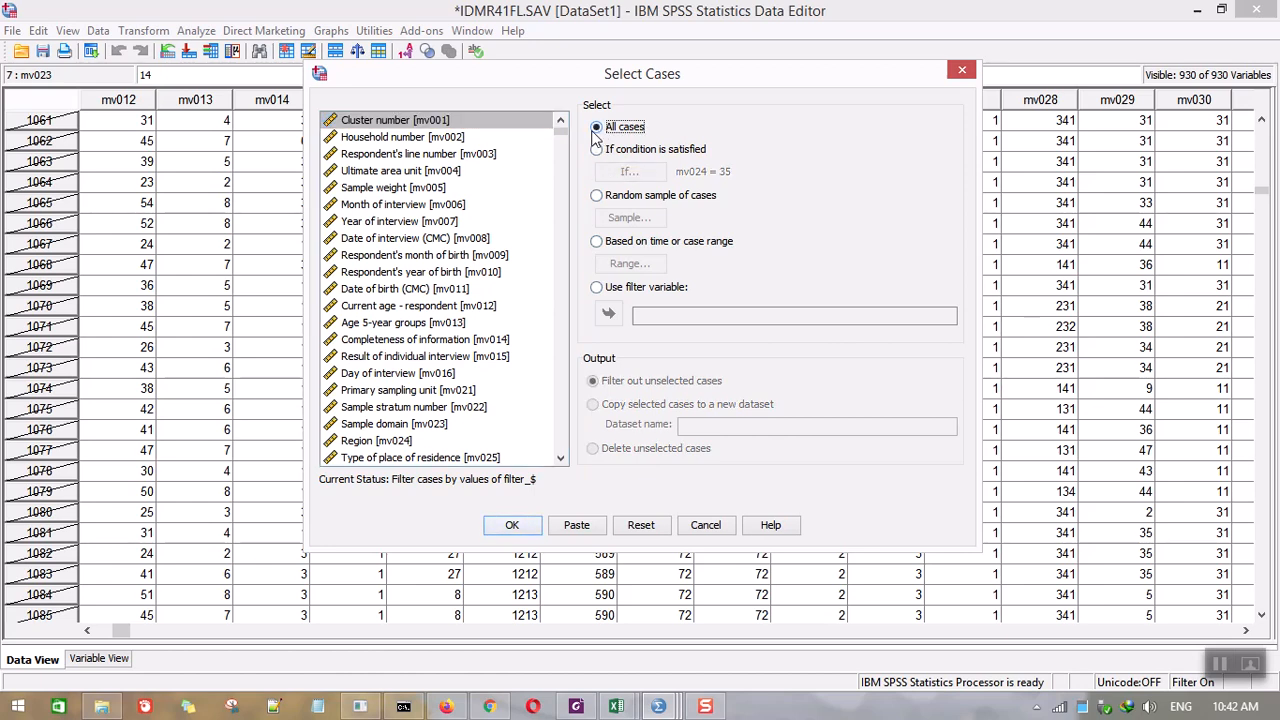
left_click(512, 527)
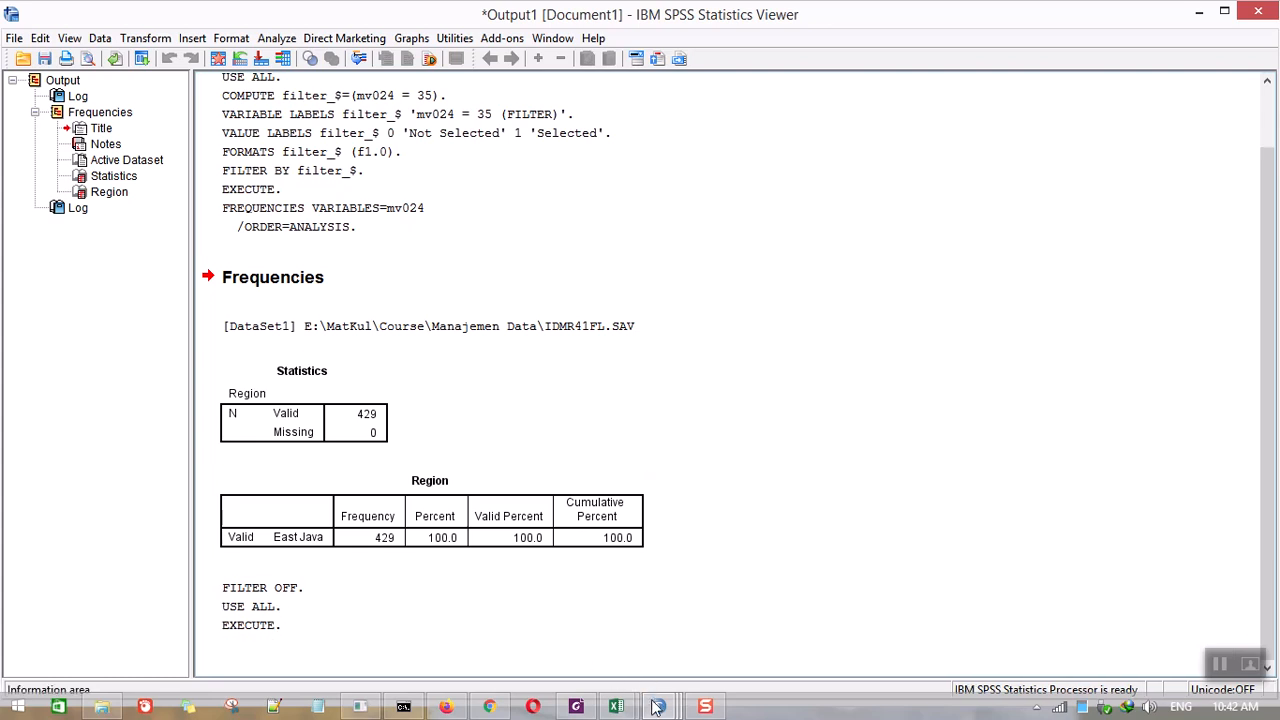
mouse_move(657, 705)
left_click(642, 633)
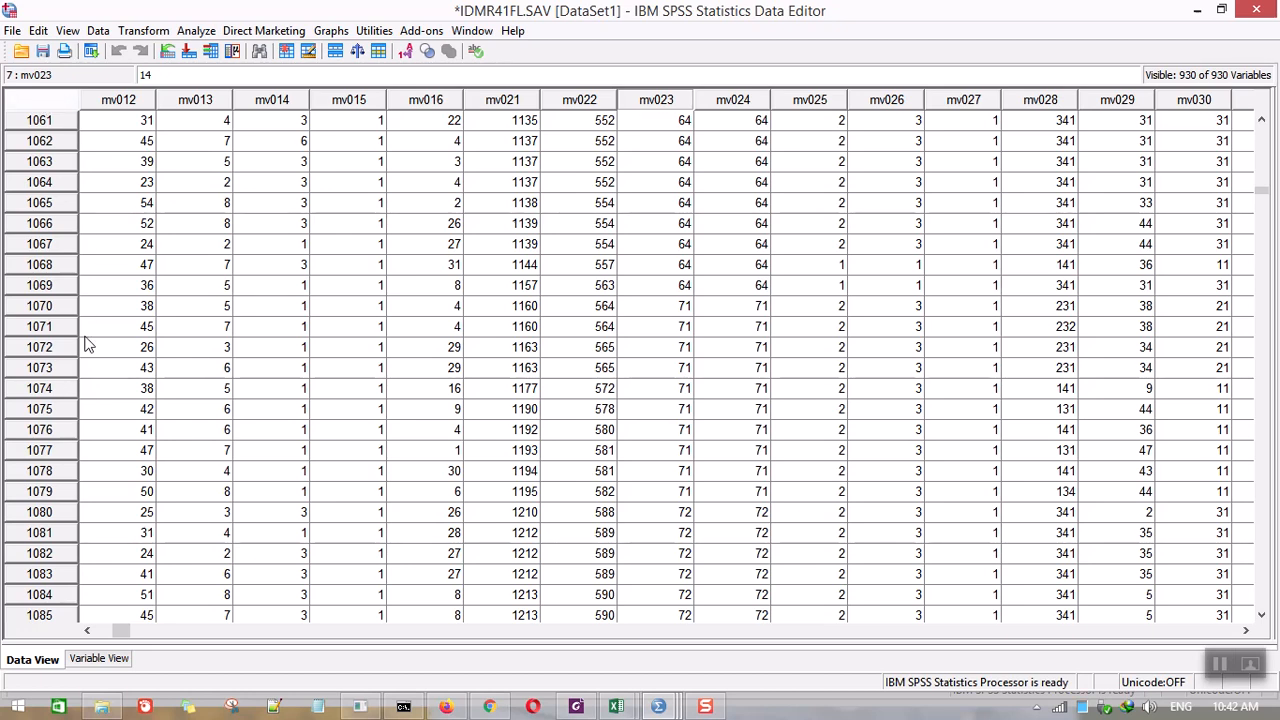
Step: Run Frequencies on Region [mv024] for all cases and compare the full region table with the filtered East Java table
left_click(198, 31)
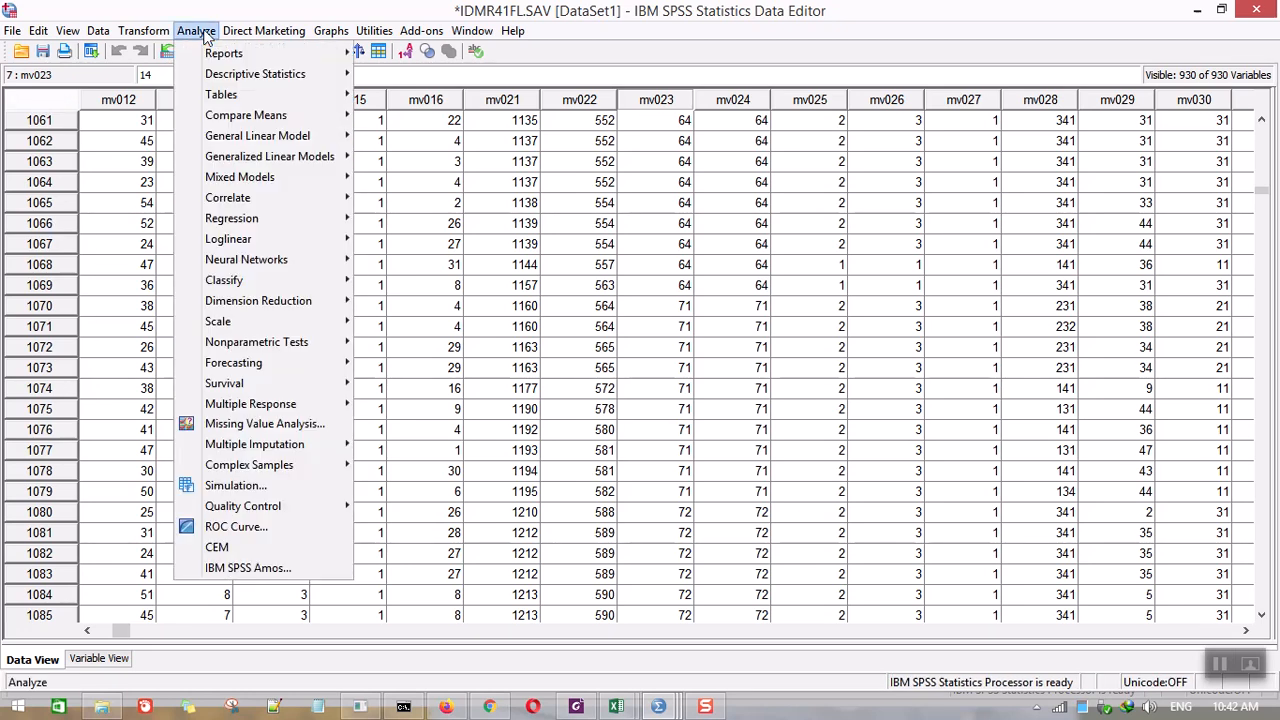
mouse_move(212, 76)
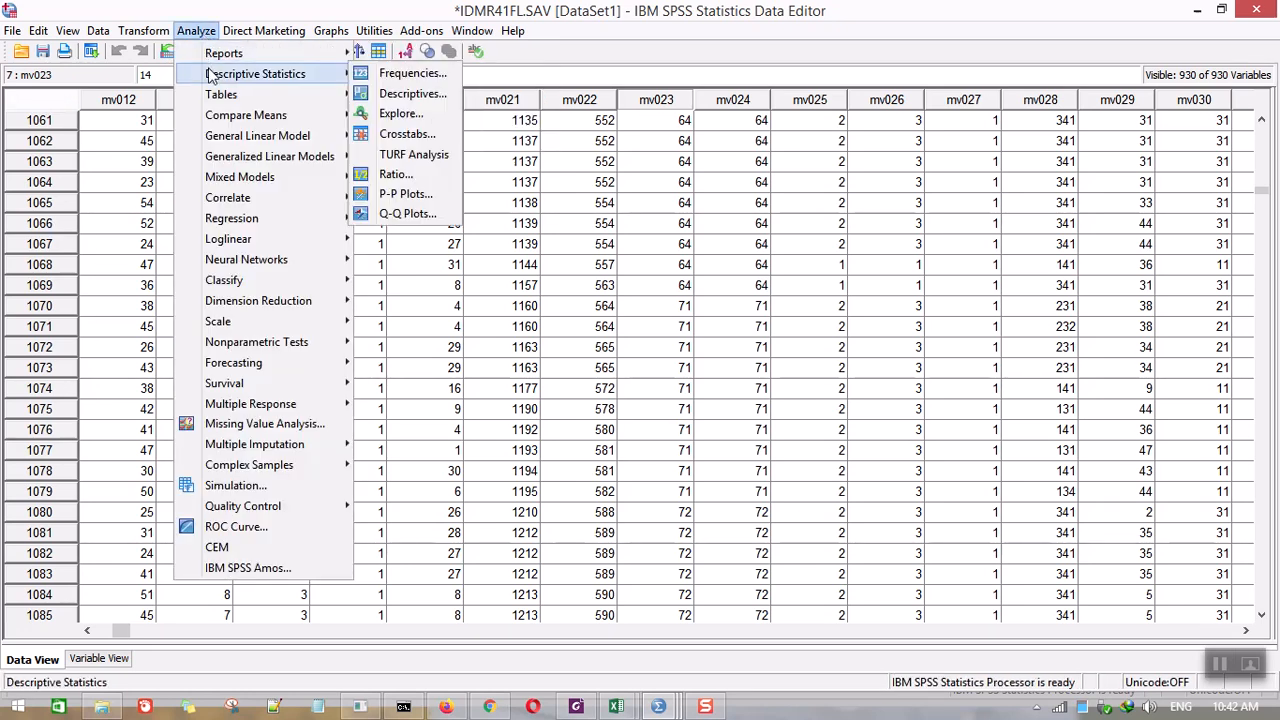
left_click(395, 73)
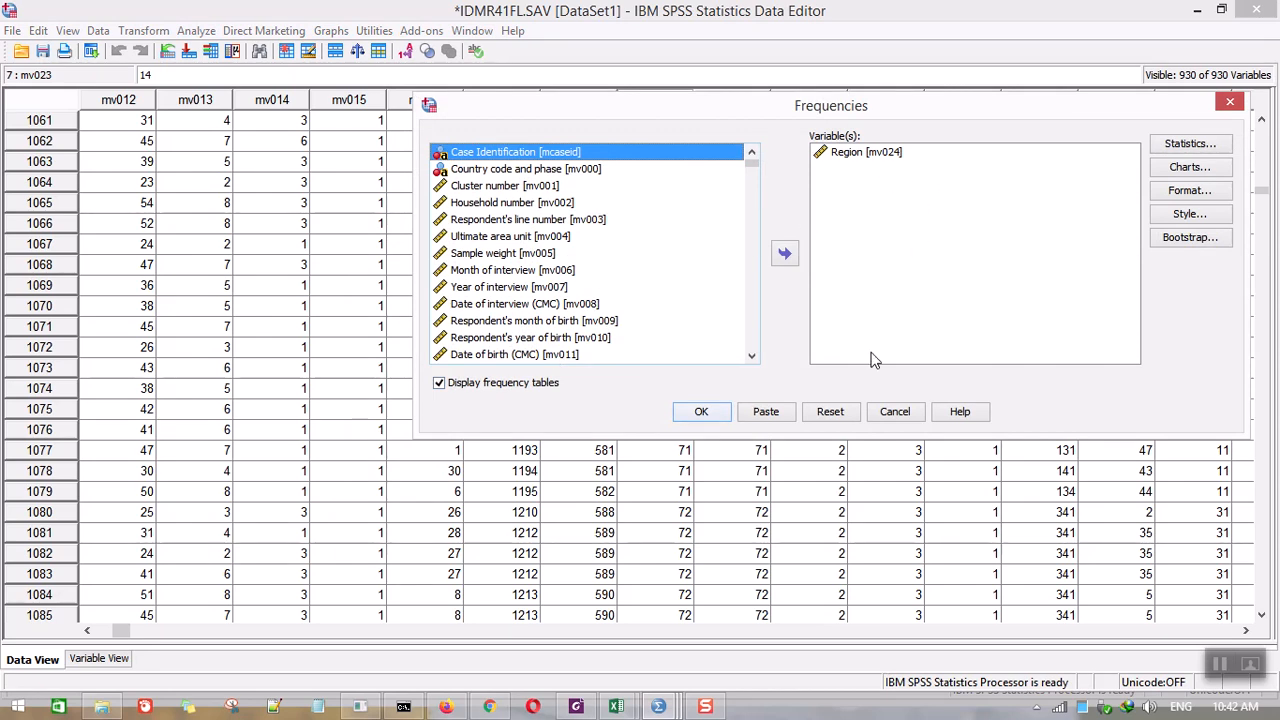
left_click(703, 410)
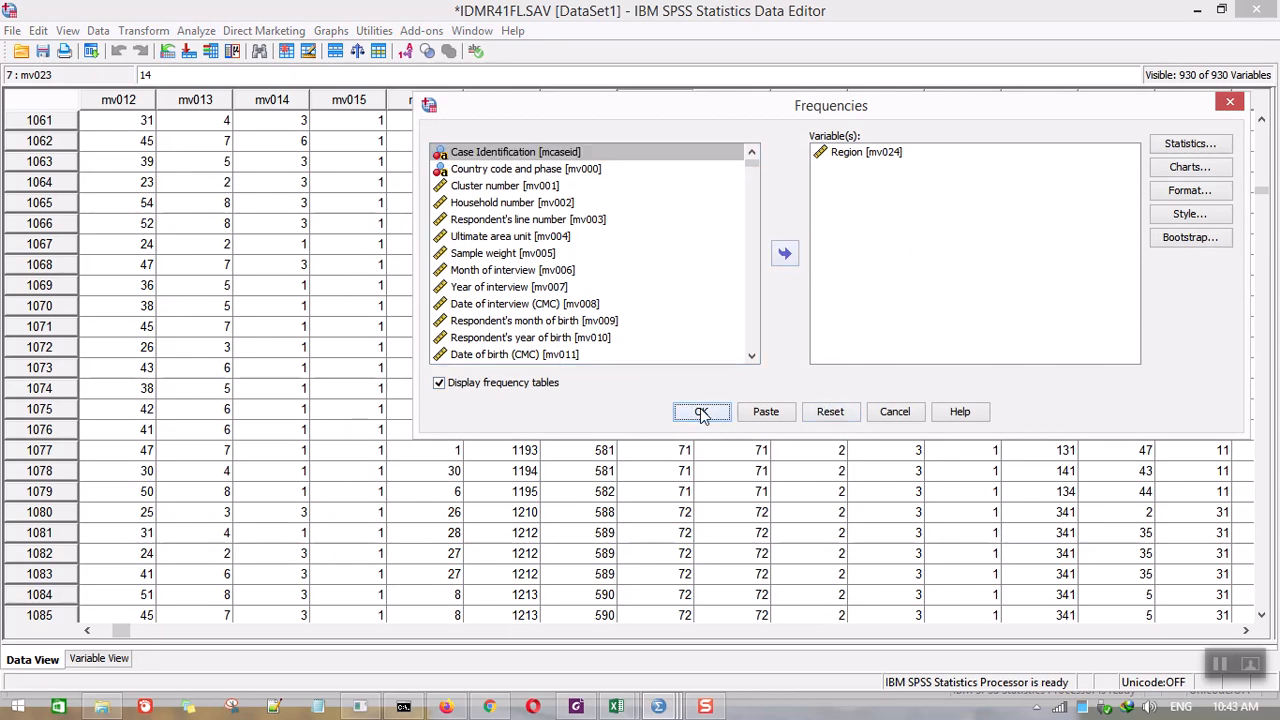
left_click_drag(1273, 400, 1276, 460)
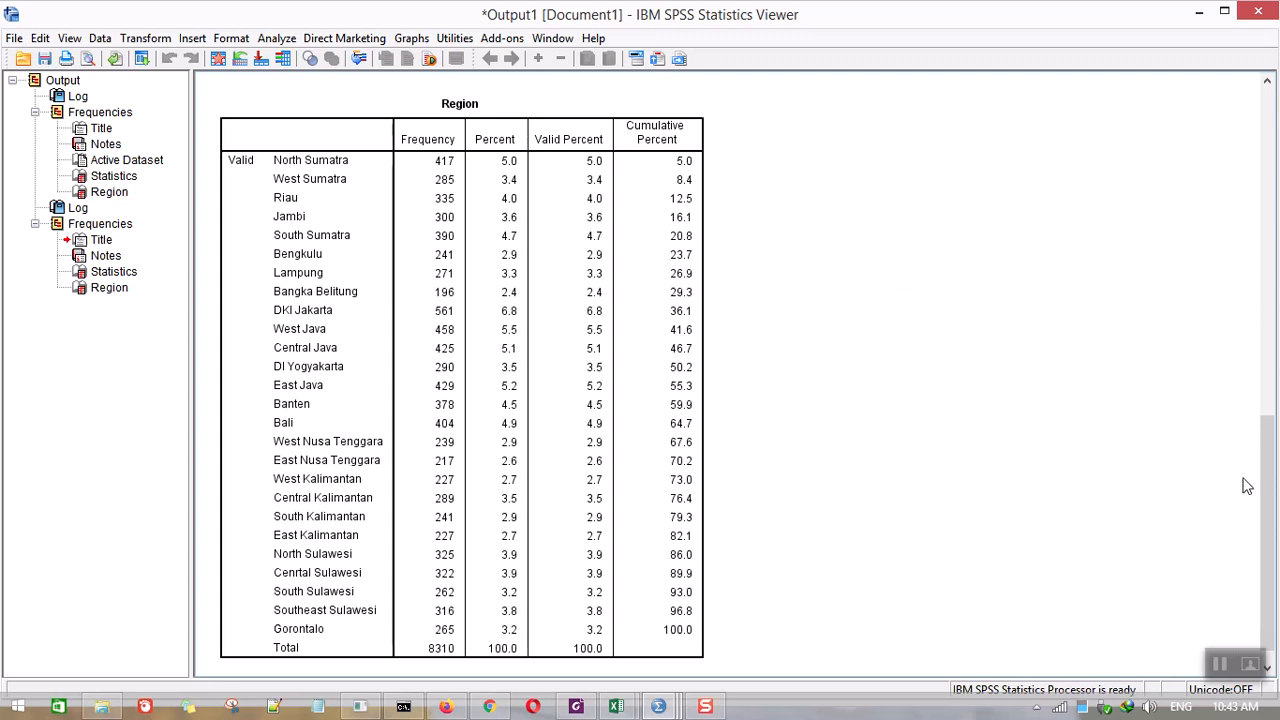
left_click_drag(1273, 508, 1272, 256)
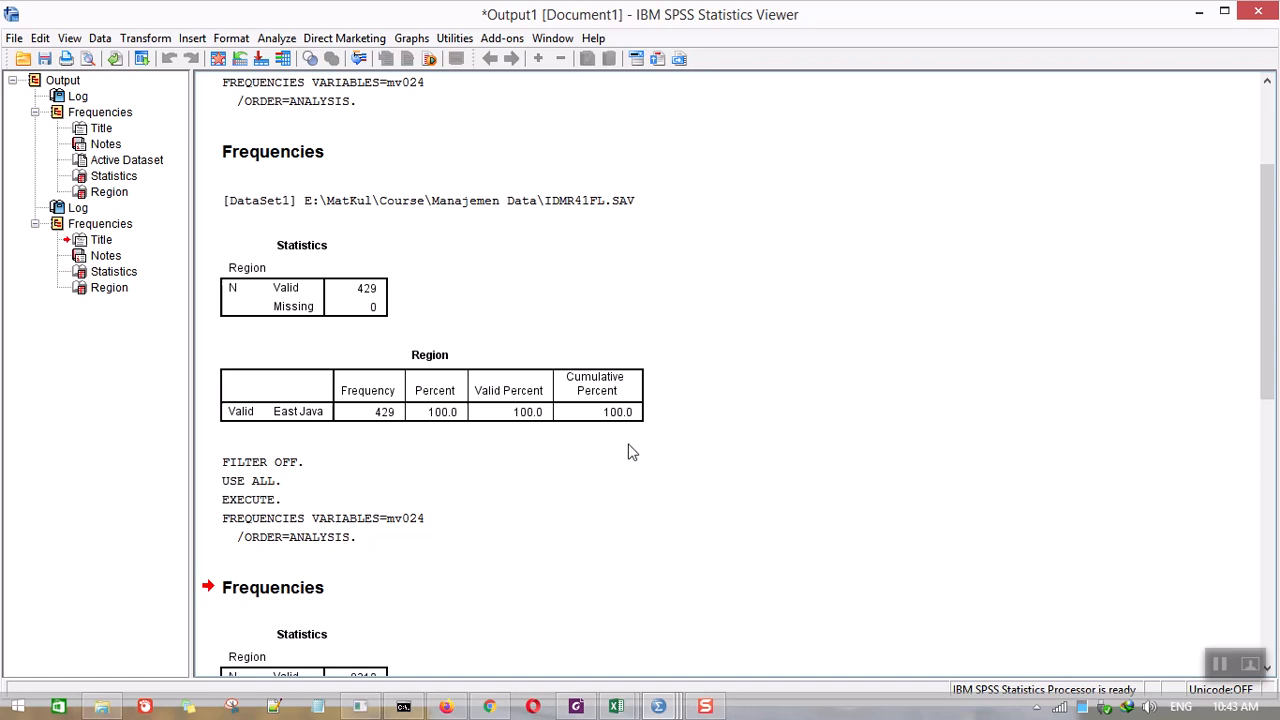
left_click_drag(1274, 242, 1277, 490)
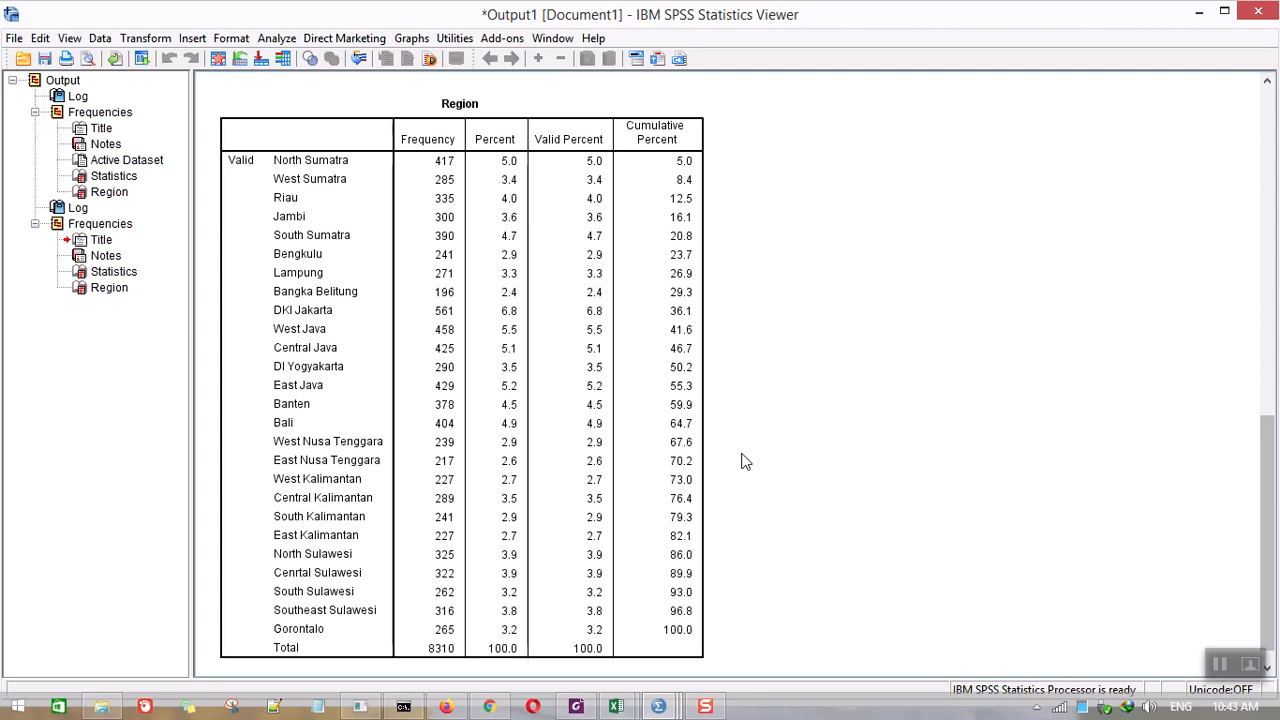
left_click_drag(1274, 490, 1277, 222)
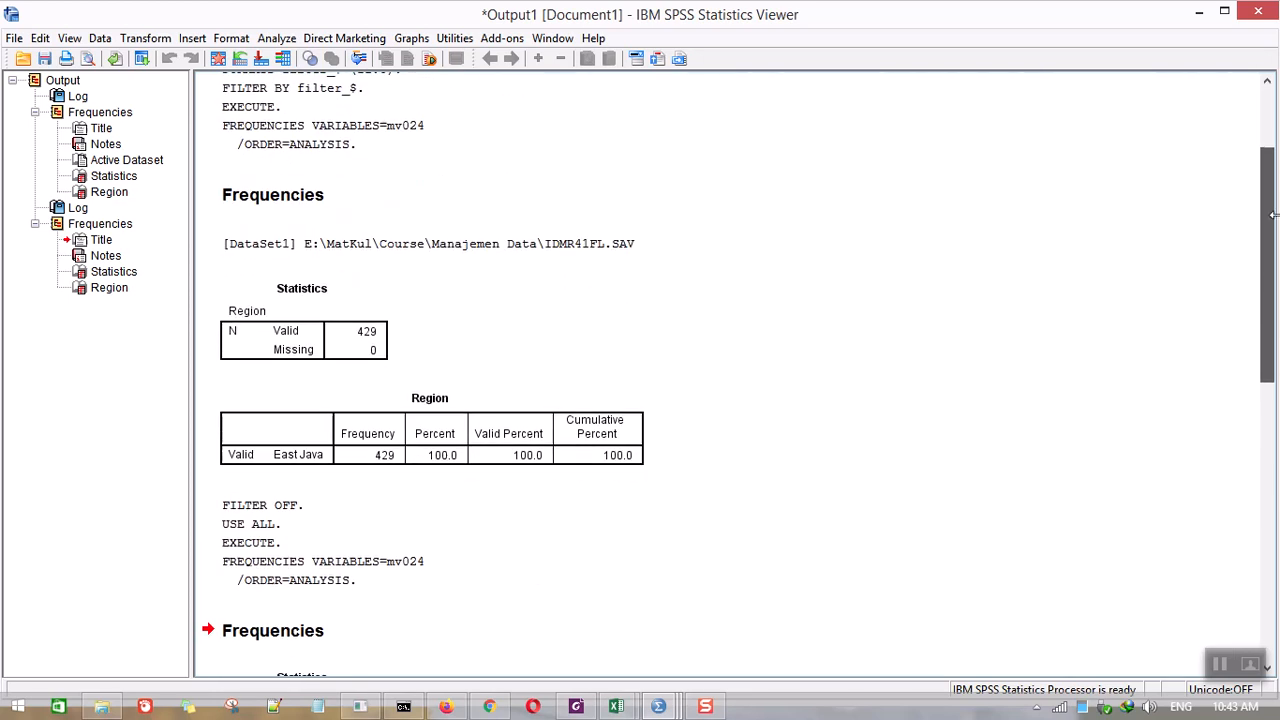